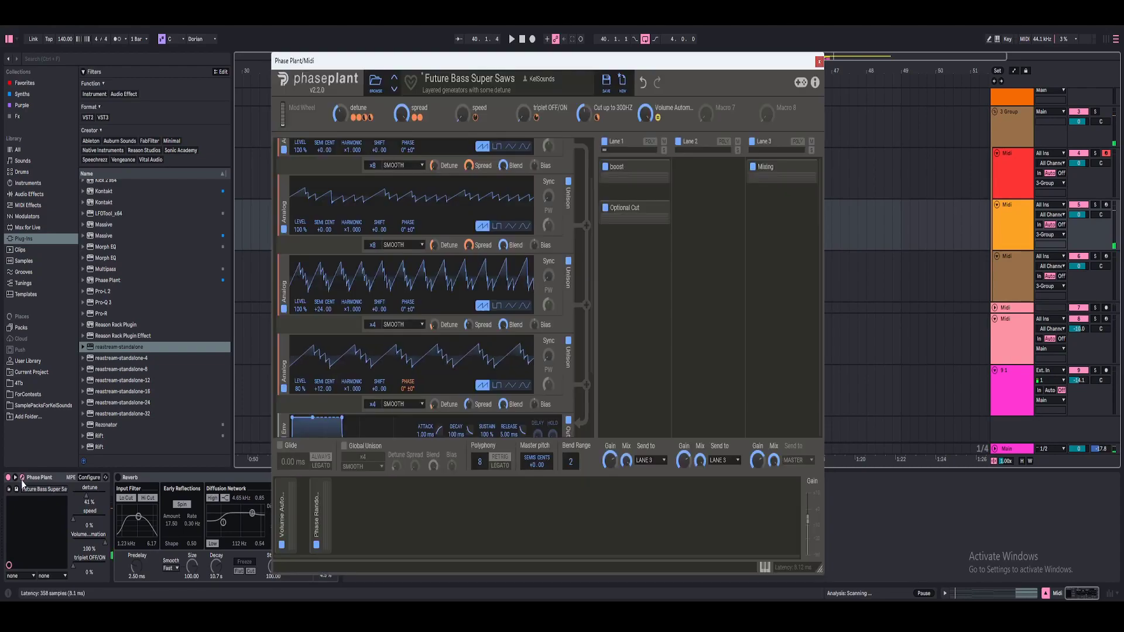
Examine the stacked saw oscillators of the Future Bass Super Saws preset, including their tuning and unison settings
{"action": "scroll", "coordinate": [302, 198], "scroll_direction": "down", "scroll_amount": 1}
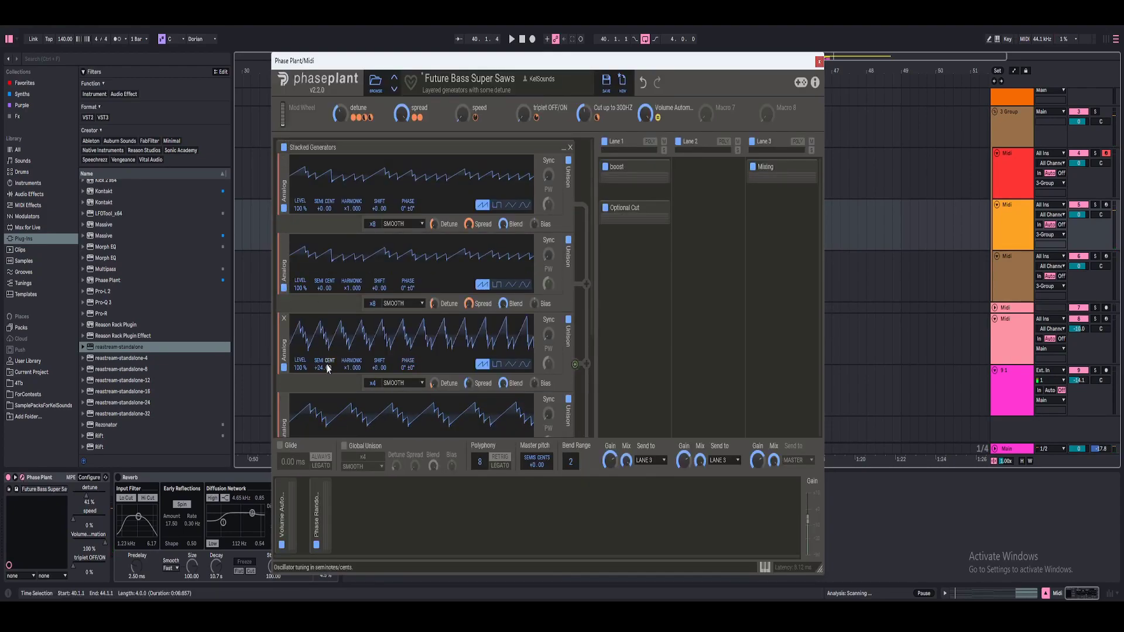
{"action": "scroll", "coordinate": [328, 357], "scroll_direction": "down", "scroll_amount": 3}
{"action": "scroll", "coordinate": [329, 353], "scroll_direction": "up", "scroll_amount": 3}
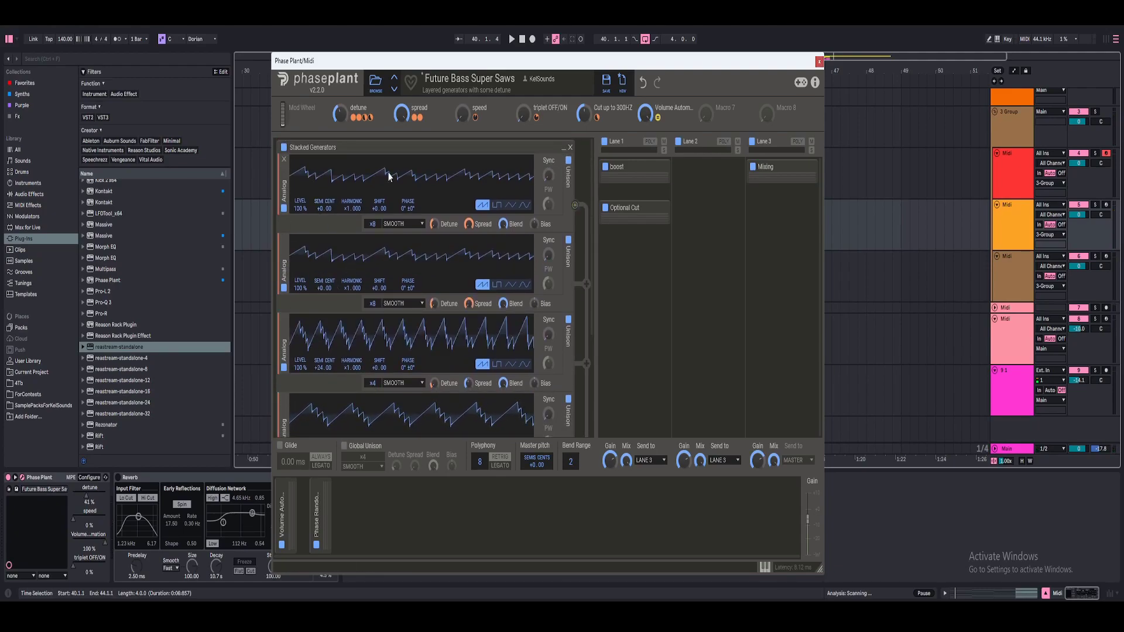
{"action": "scroll", "coordinate": [309, 264], "scroll_direction": "down", "scroll_amount": 3}
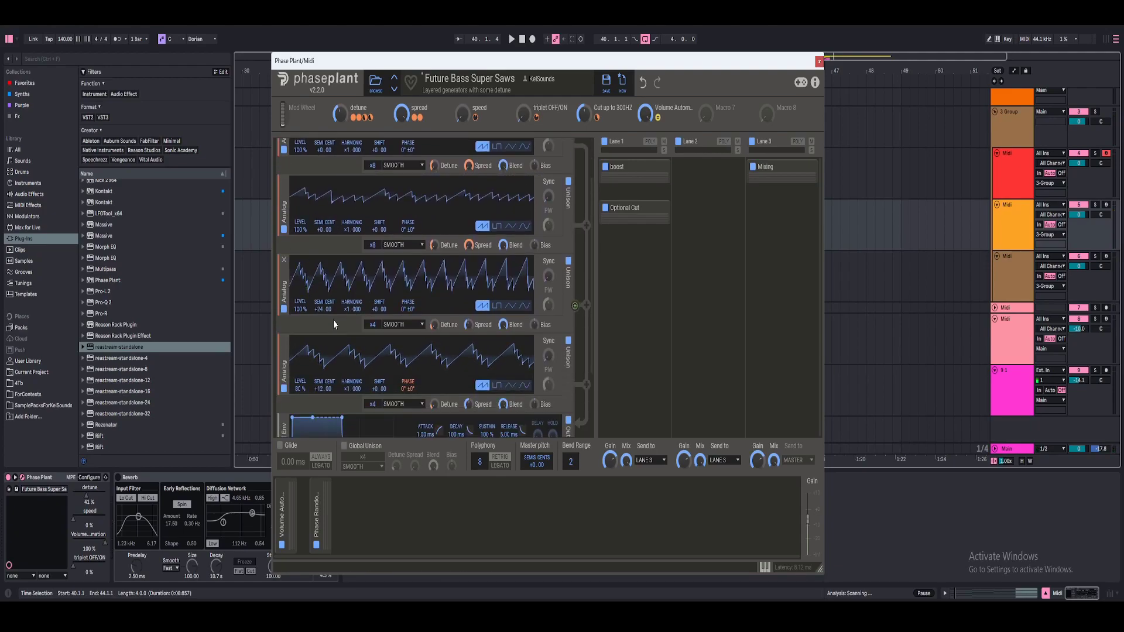
{"action": "scroll", "coordinate": [318, 310], "scroll_direction": "up", "scroll_amount": 1}
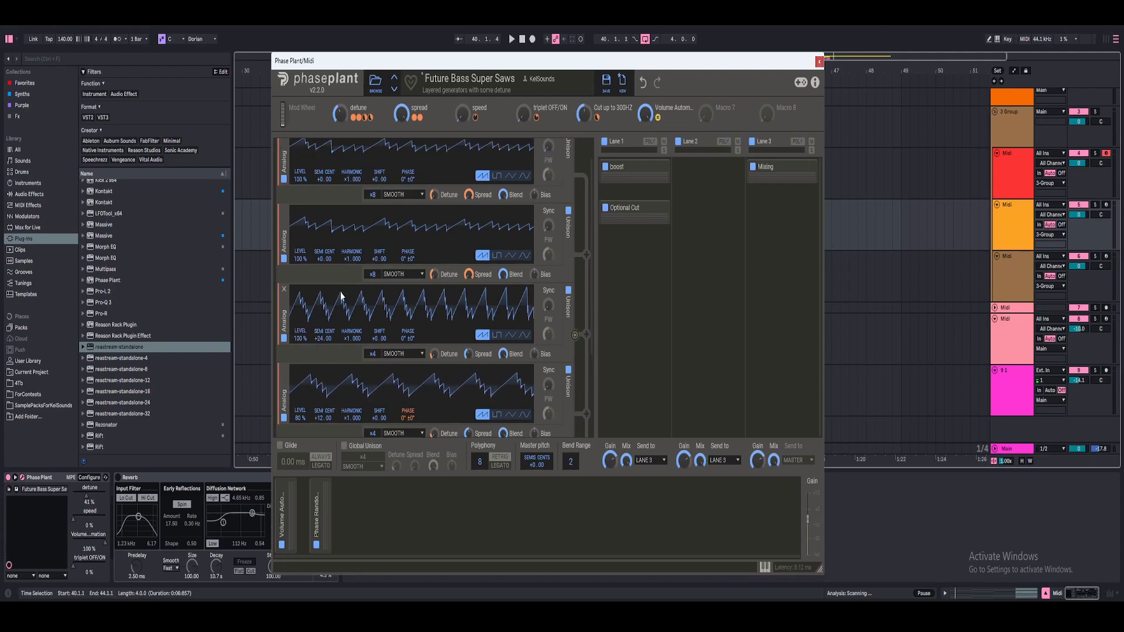
{"action": "scroll", "coordinate": [322, 320], "scroll_direction": "up", "scroll_amount": 1}
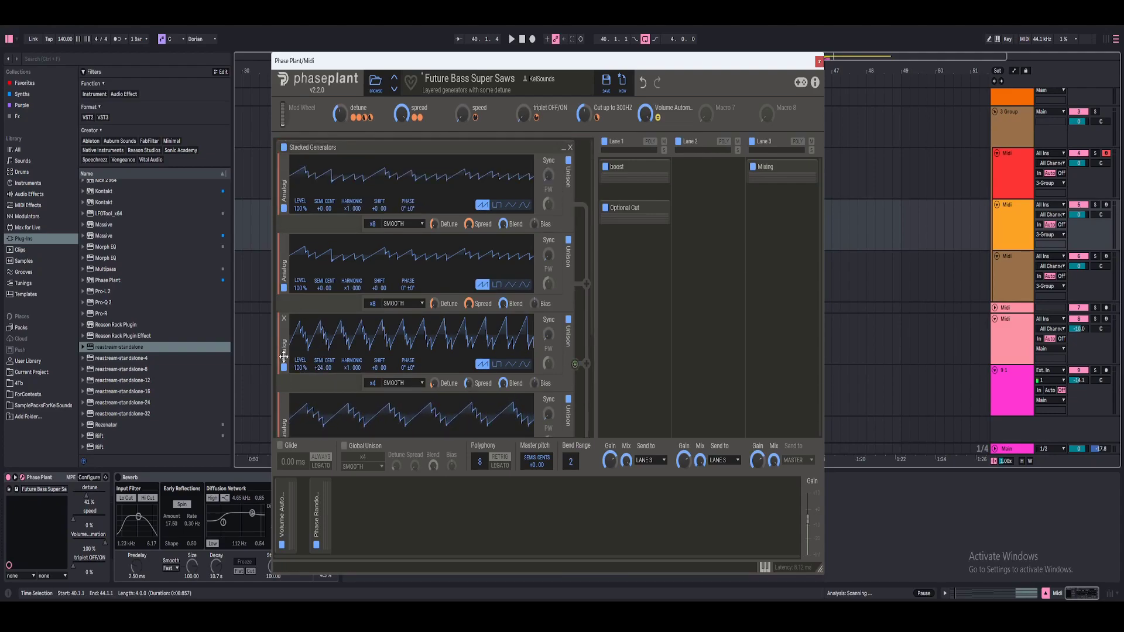
{"action": "scroll", "coordinate": [291, 343], "scroll_direction": "down", "scroll_amount": 2}
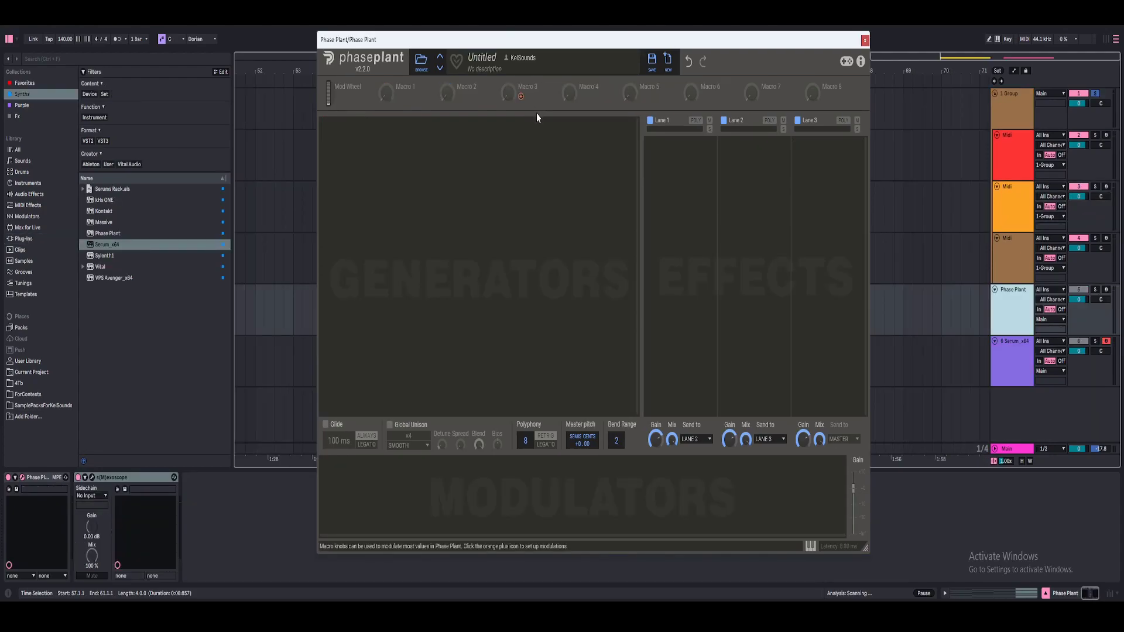
Add an Analog generator to the empty patch and duplicate it within the same group
{"action": "left_click", "coordinate": [520, 146]}
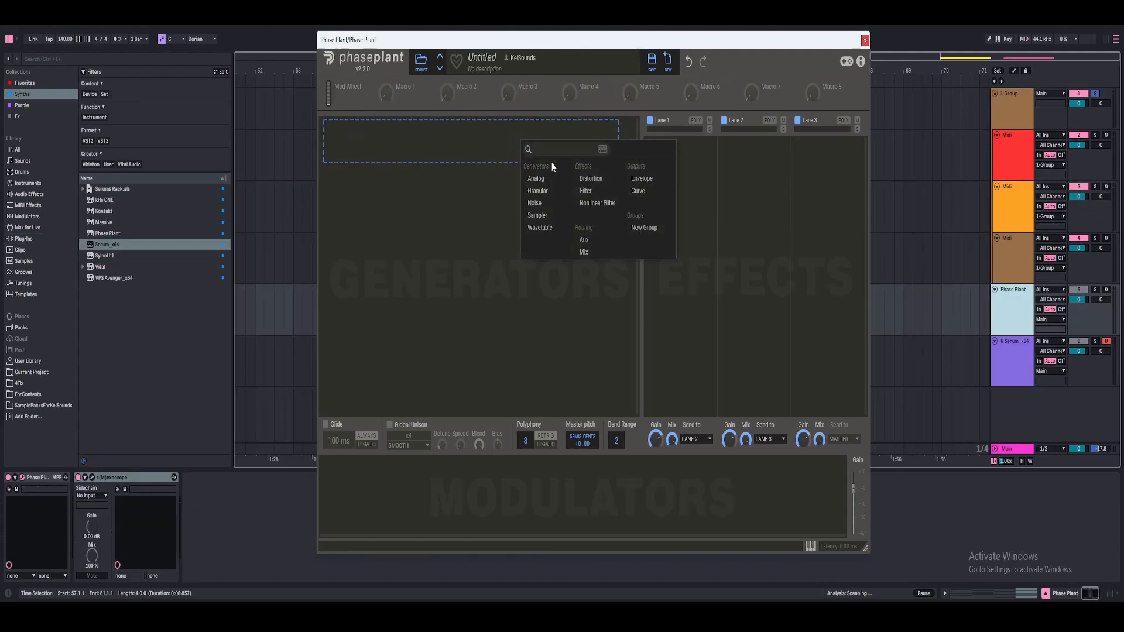
{"action": "left_click", "coordinate": [530, 177]}
{"action": "left_click_drag", "start_coordinate": [329, 160], "coordinate": [338, 185], "text": "ctrl"}
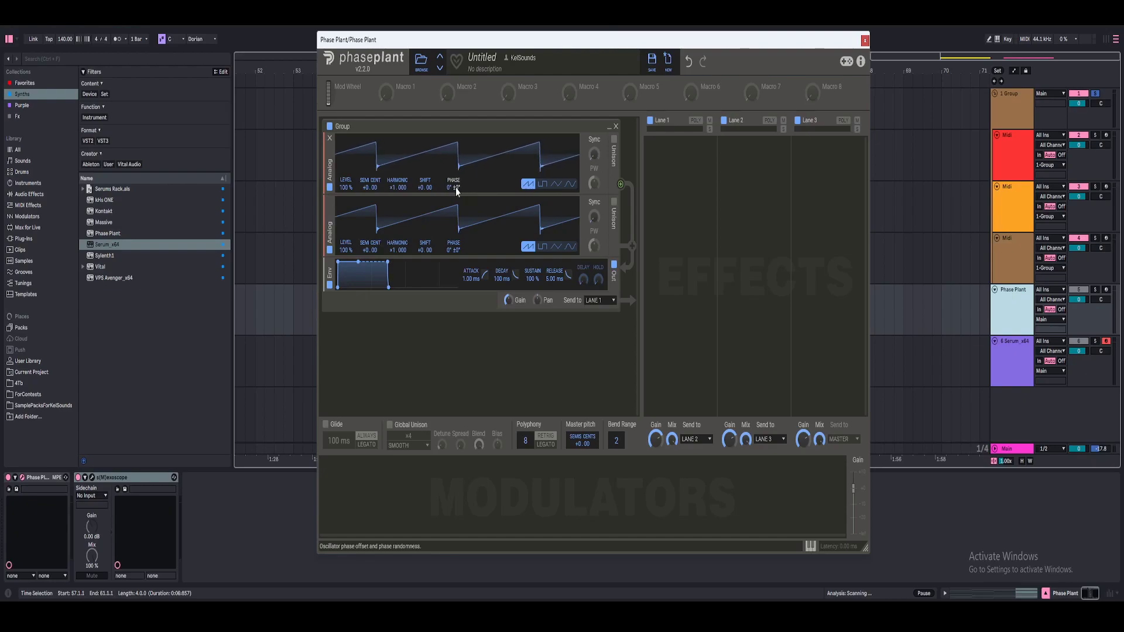
{"action": "left_click", "coordinate": [373, 497]}
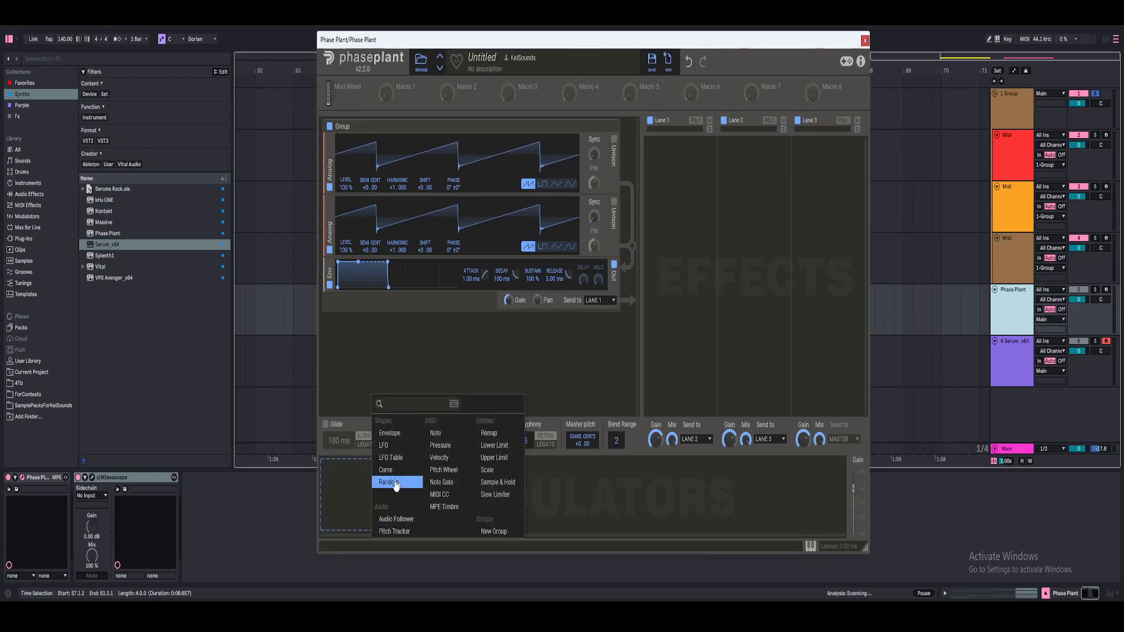
{"action": "left_click", "coordinate": [396, 485]}
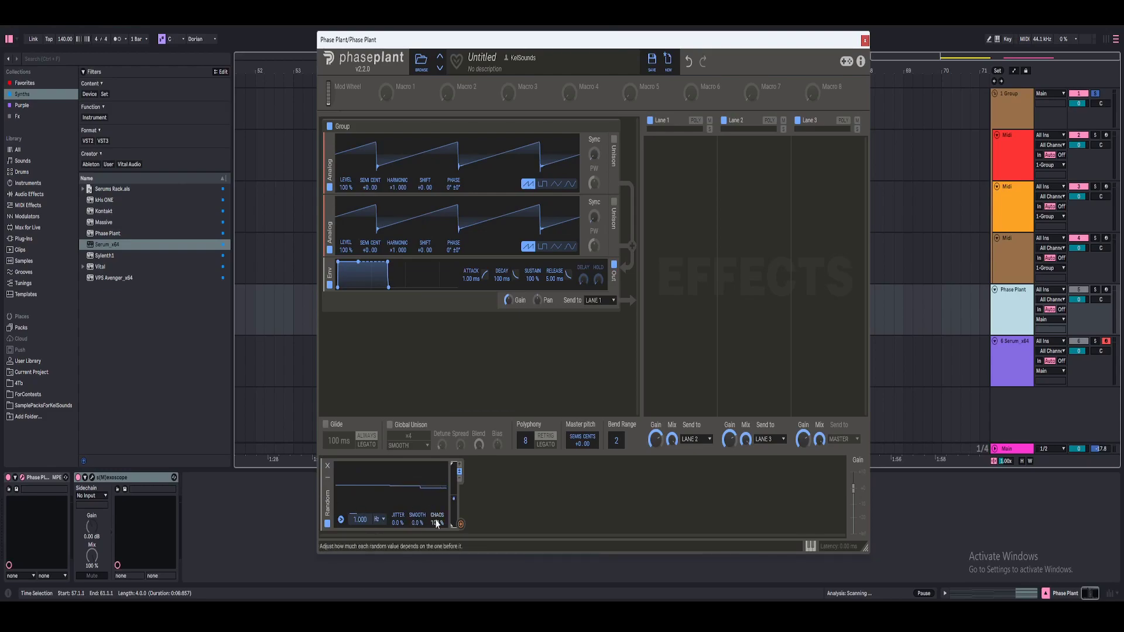
{"action": "left_click_drag", "start_coordinate": [461, 524], "coordinate": [449, 189]}
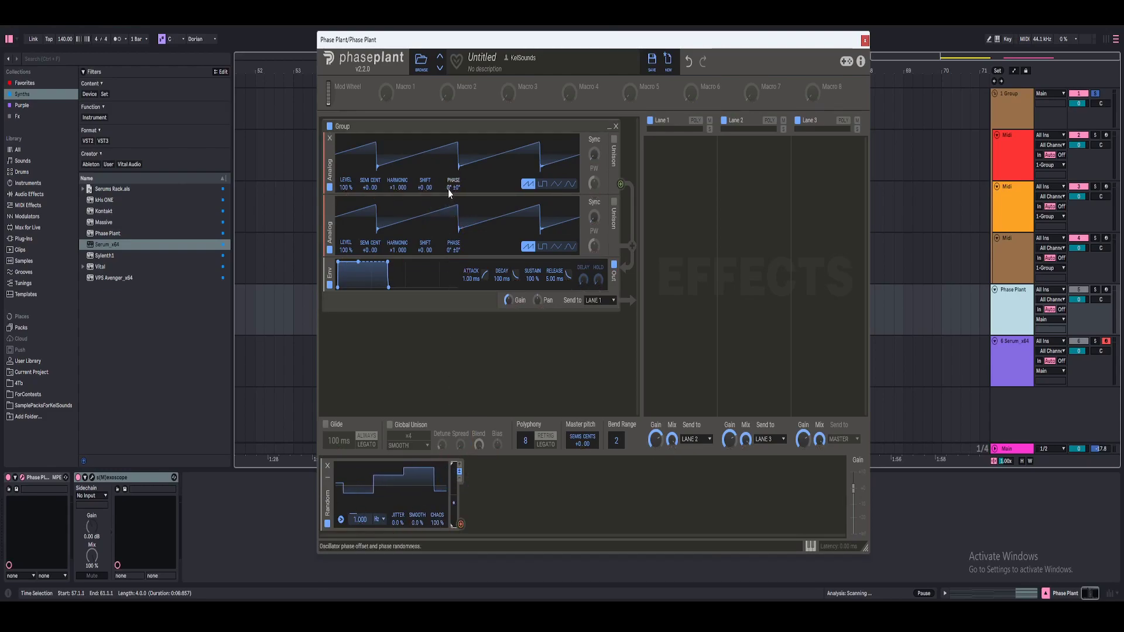
{"action": "left_click", "coordinate": [328, 466]}
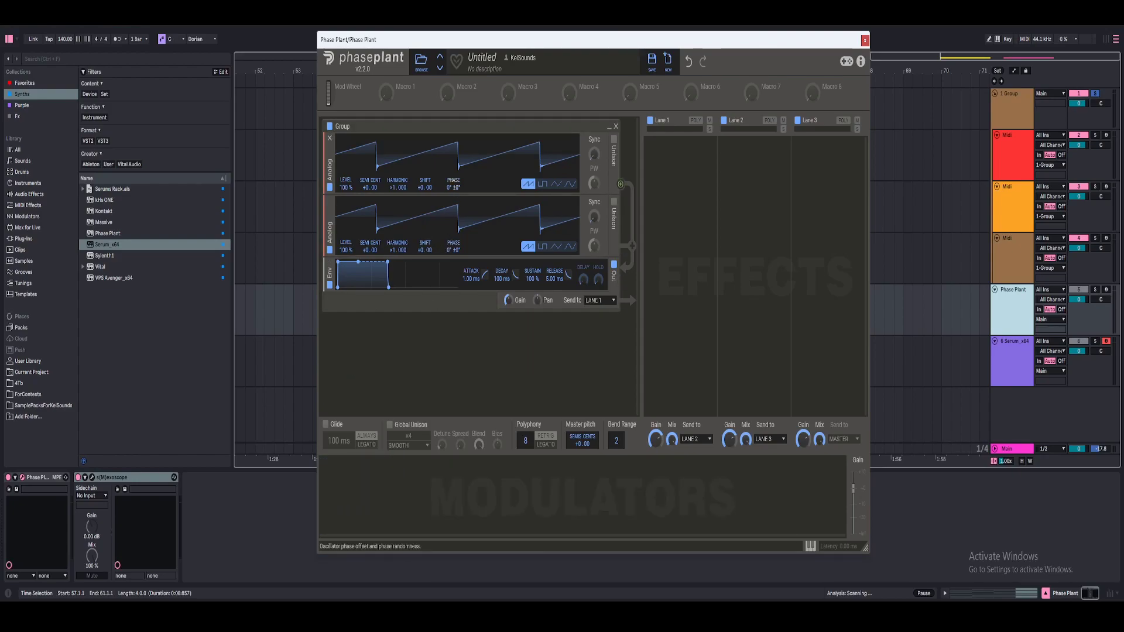
Set the first Analog oscillator's phase randomness to ±180°
{"action": "mouse_move", "coordinate": [456, 187]}
{"action": "left_mouse_down"}
{"action": "mouse_move", "coordinate": [456, 170]}
{"action": "mouse_move", "coordinate": [457, 190]}
{"action": "left_mouse_up"}
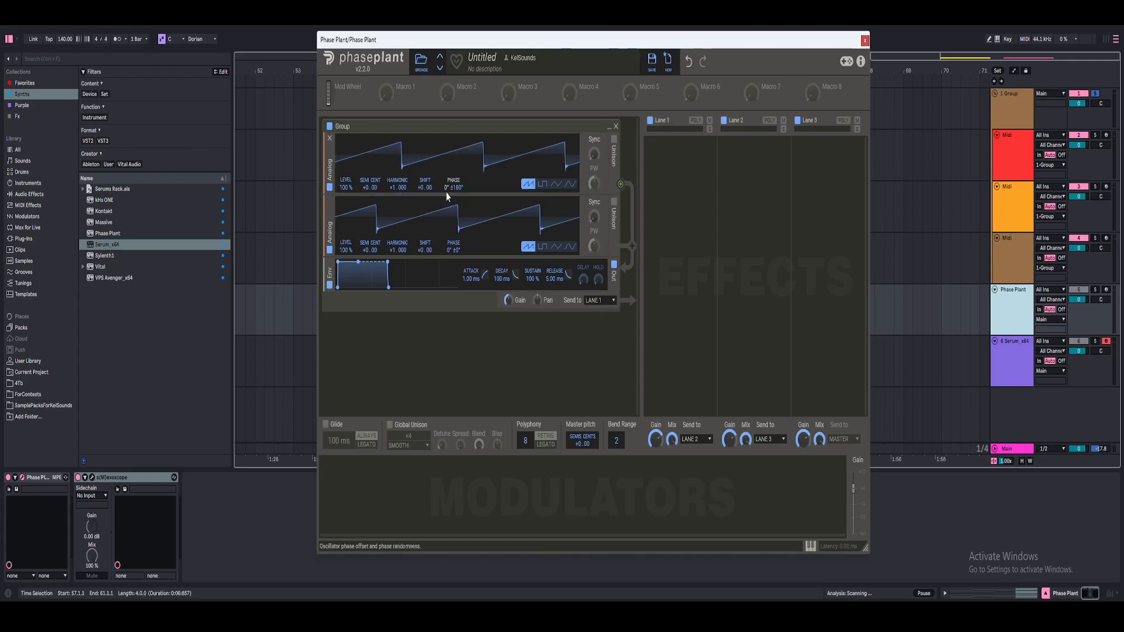
{"action": "left_click_drag", "start_coordinate": [461, 186], "coordinate": [460, 246]}
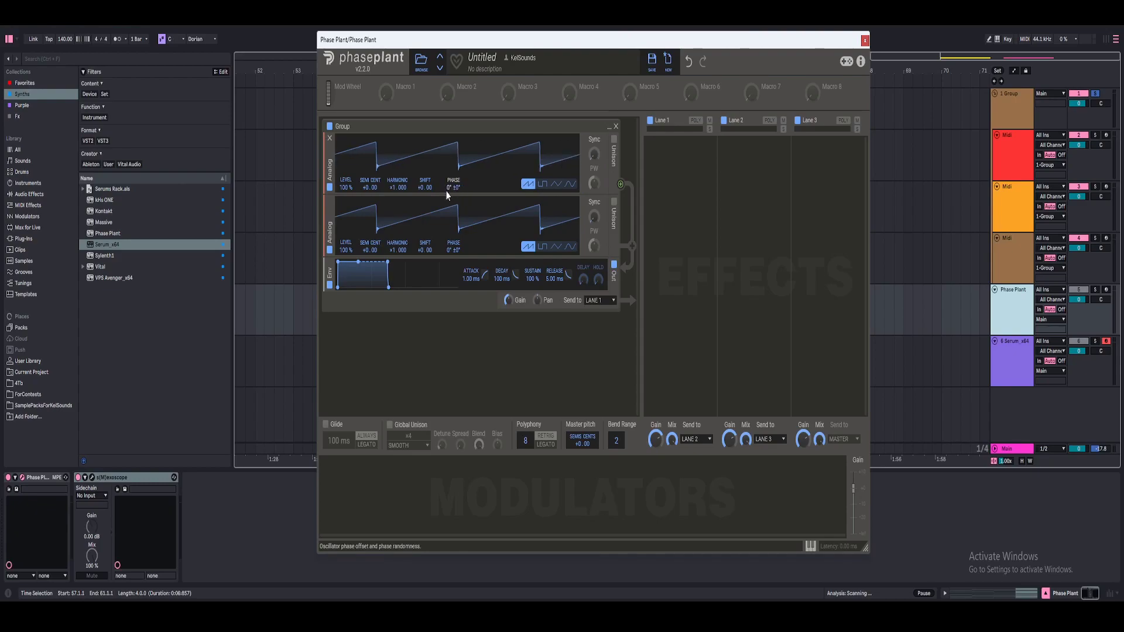
{"action": "left_click_drag", "start_coordinate": [447, 192], "coordinate": [455, 153]}
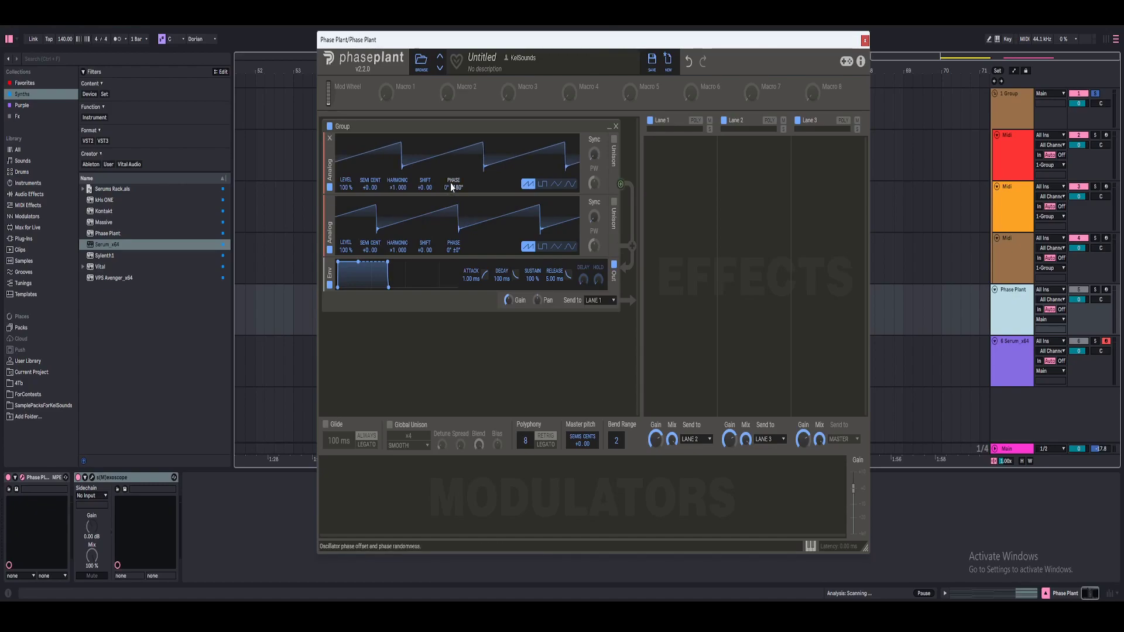
{"action": "left_click", "coordinate": [614, 139]}
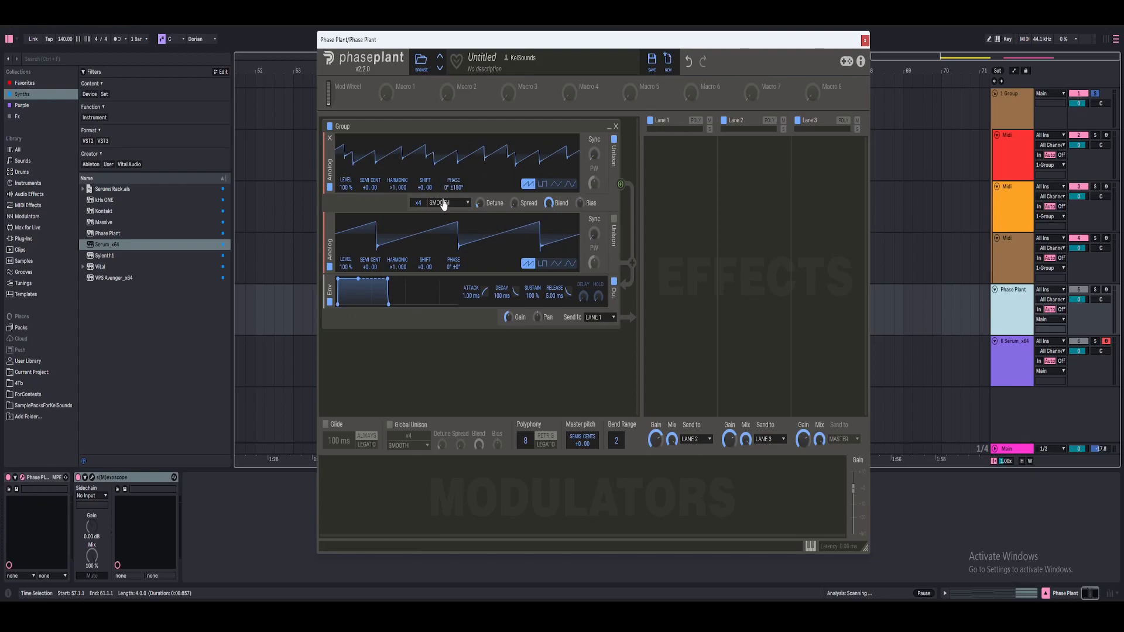
{"action": "left_click", "coordinate": [614, 140]}
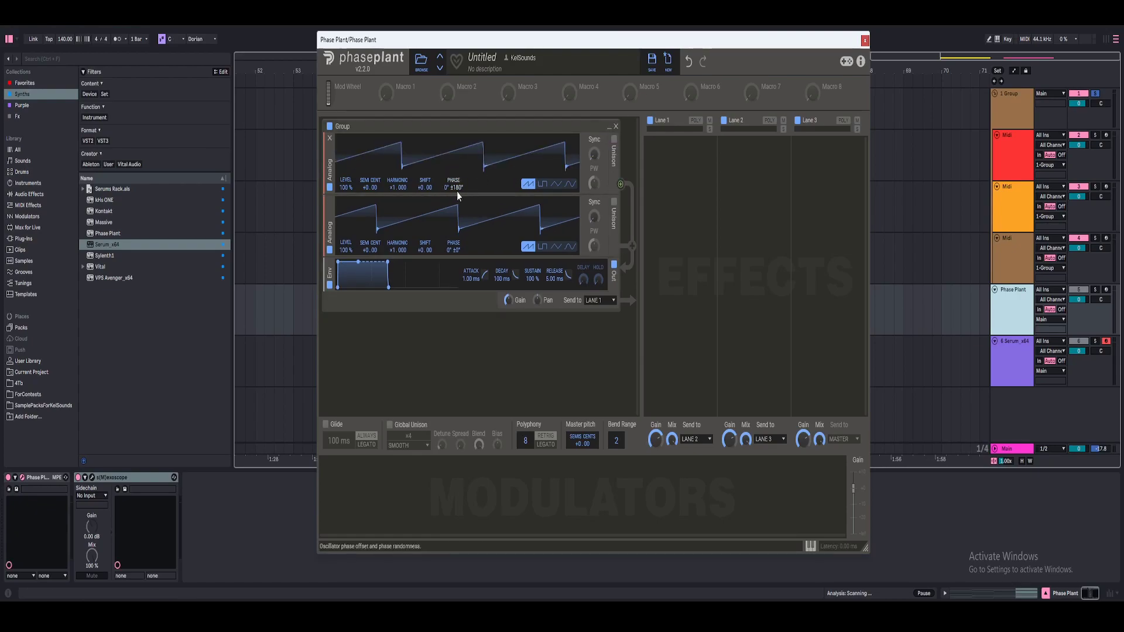
Play the chord clip at bar 57 through the synth and lower the patch's master gain
{"action": "left_click", "coordinate": [864, 39]}
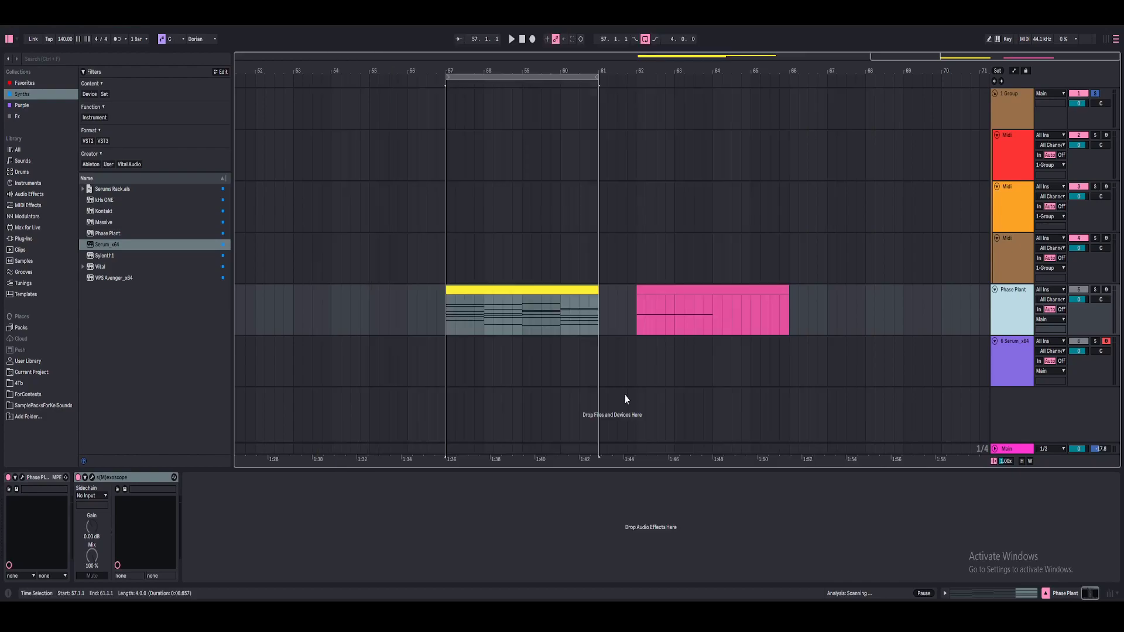
{"action": "left_click", "coordinate": [550, 296]}
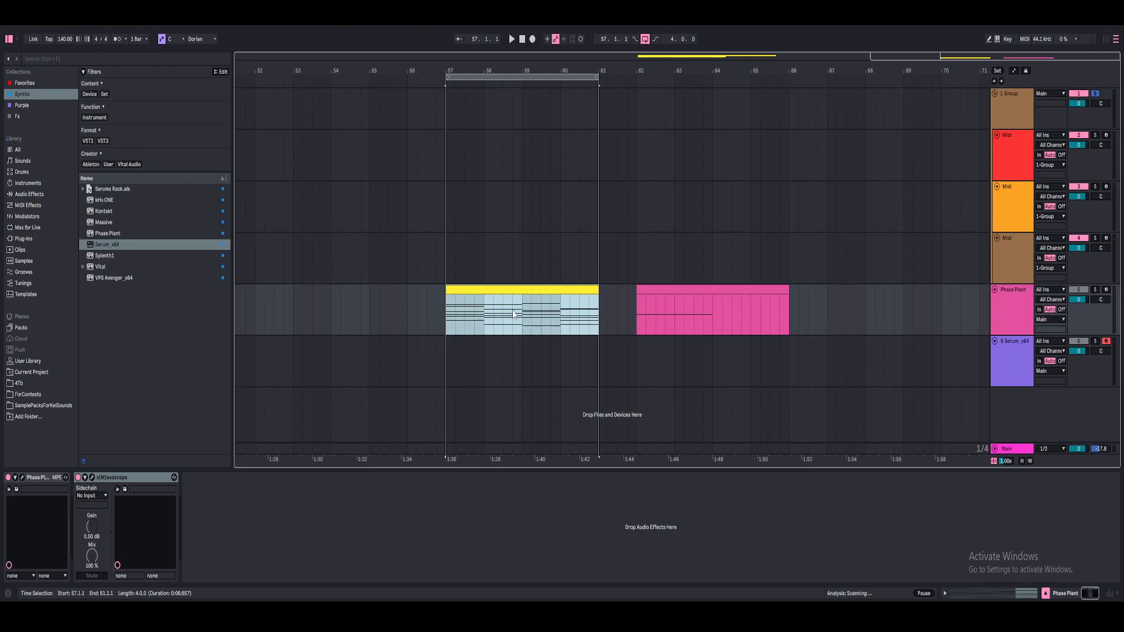
{"action": "left_click", "coordinate": [22, 477]}
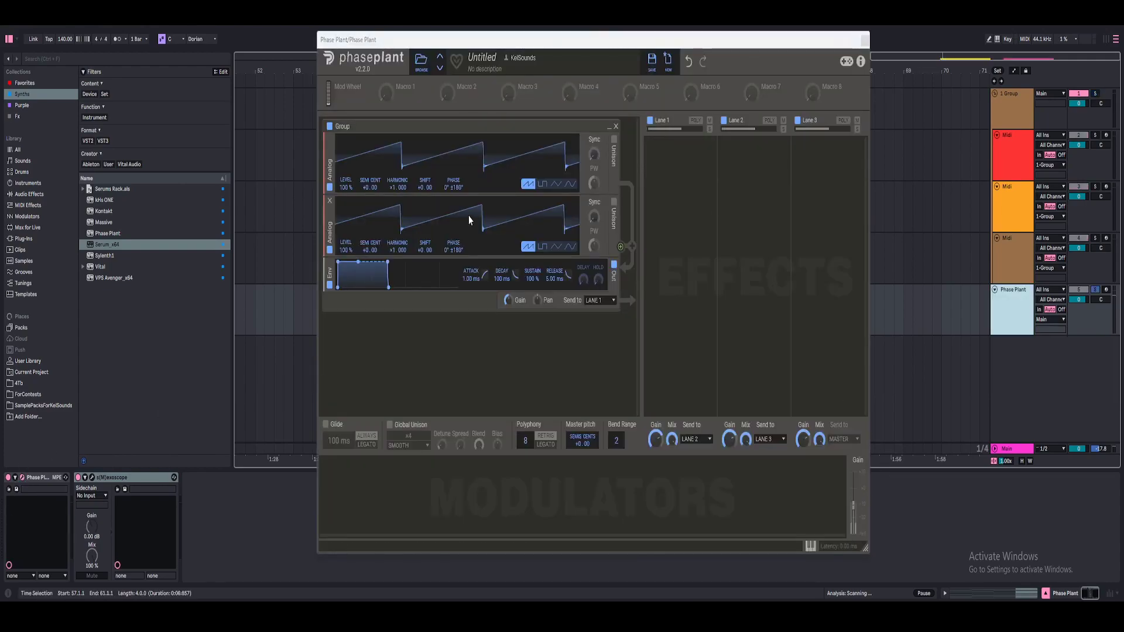
{"action": "key", "text": "space"}
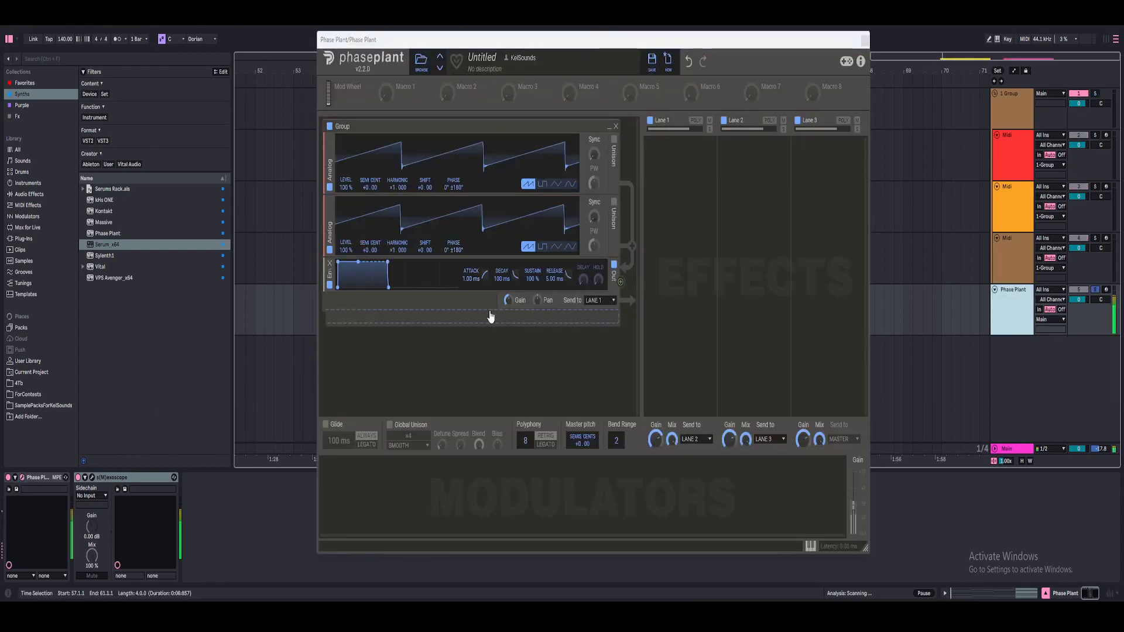
{"action": "left_click", "coordinate": [852, 507]}
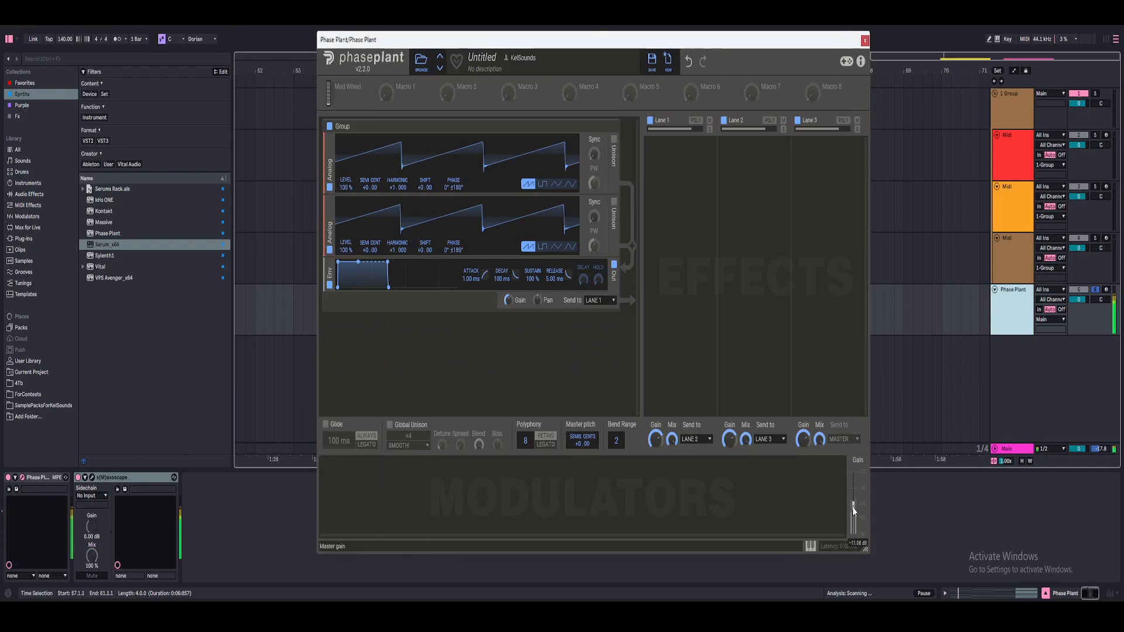
{"action": "left_click_drag", "start_coordinate": [853, 507], "coordinate": [850, 513]}
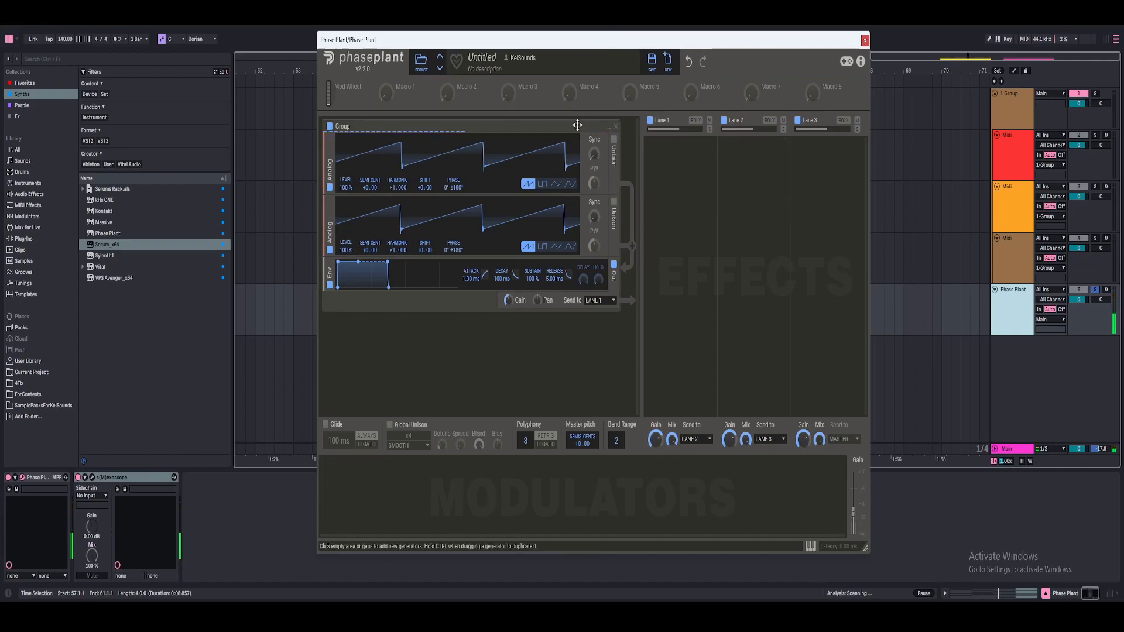
Enable unison on both Analog oscillators and set each to 8 voices
{"action": "left_click", "coordinate": [613, 141]}
{"action": "left_click", "coordinate": [613, 221]}
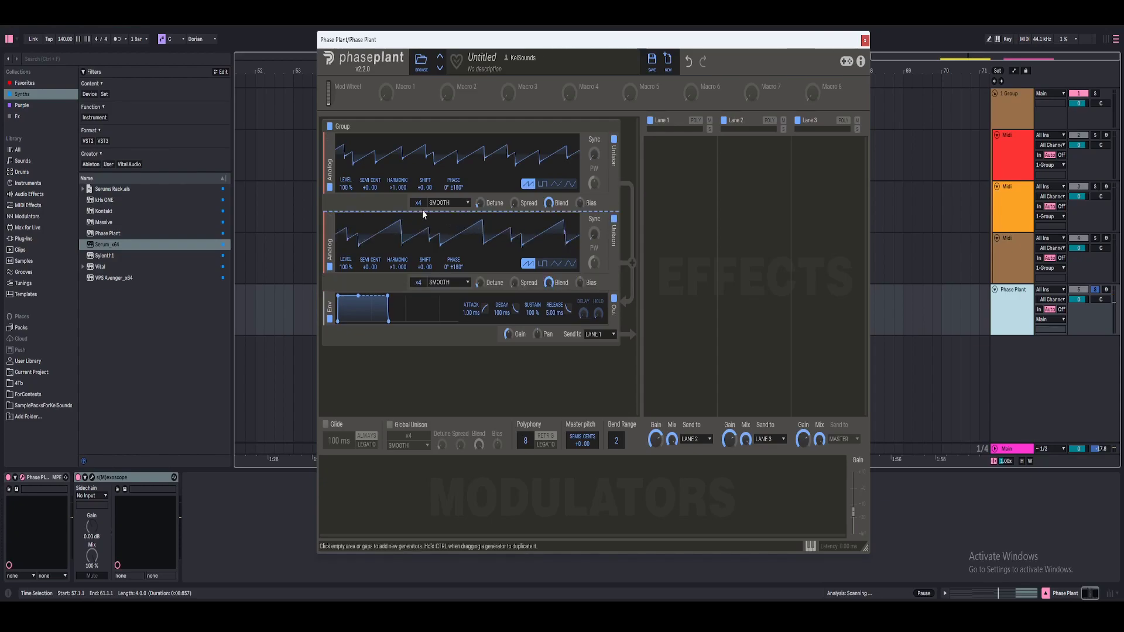
{"action": "left_click_drag", "start_coordinate": [418, 202], "coordinate": [418, 199]}
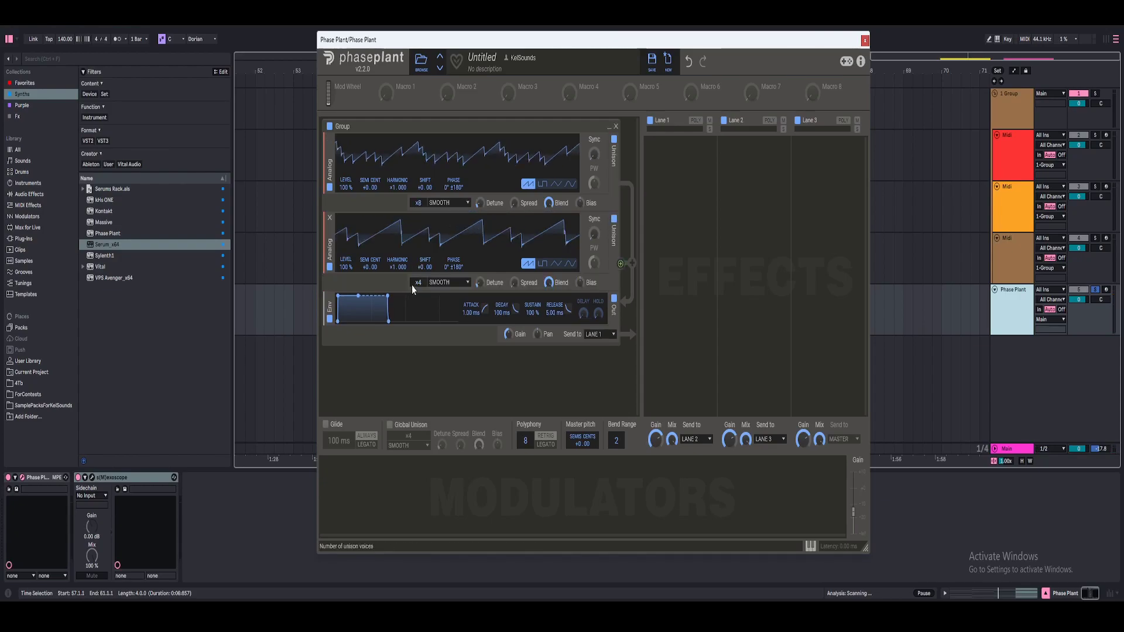
{"action": "left_click_drag", "start_coordinate": [414, 286], "coordinate": [416, 278]}
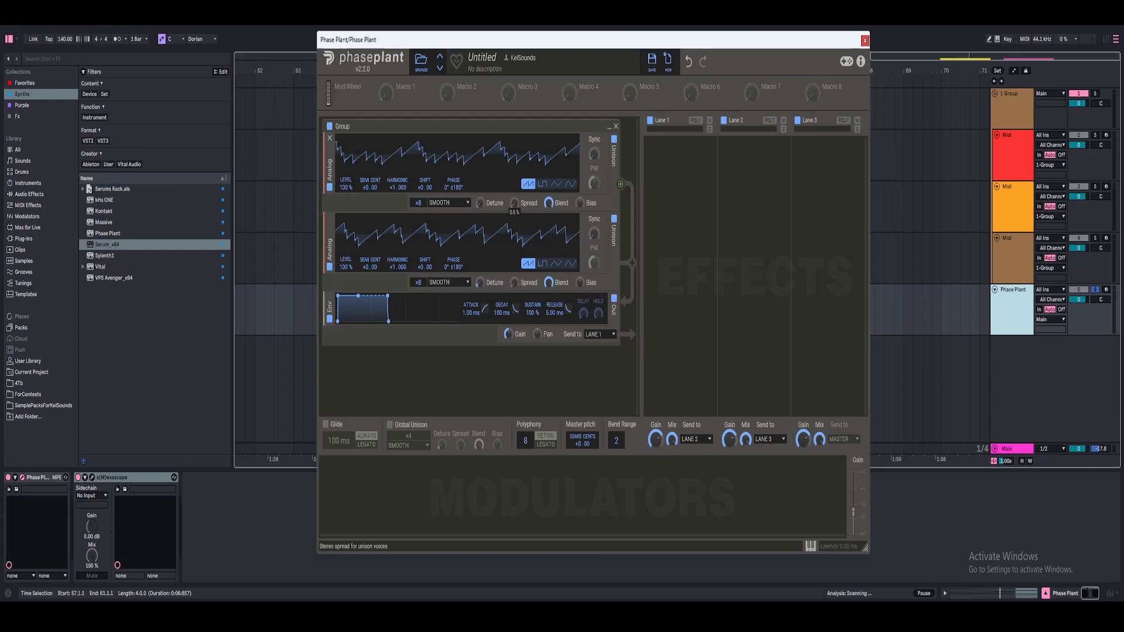
Rename Macro 1 as Detune and Macro 2 as Spread
{"action": "double_click", "coordinate": [405, 86]}
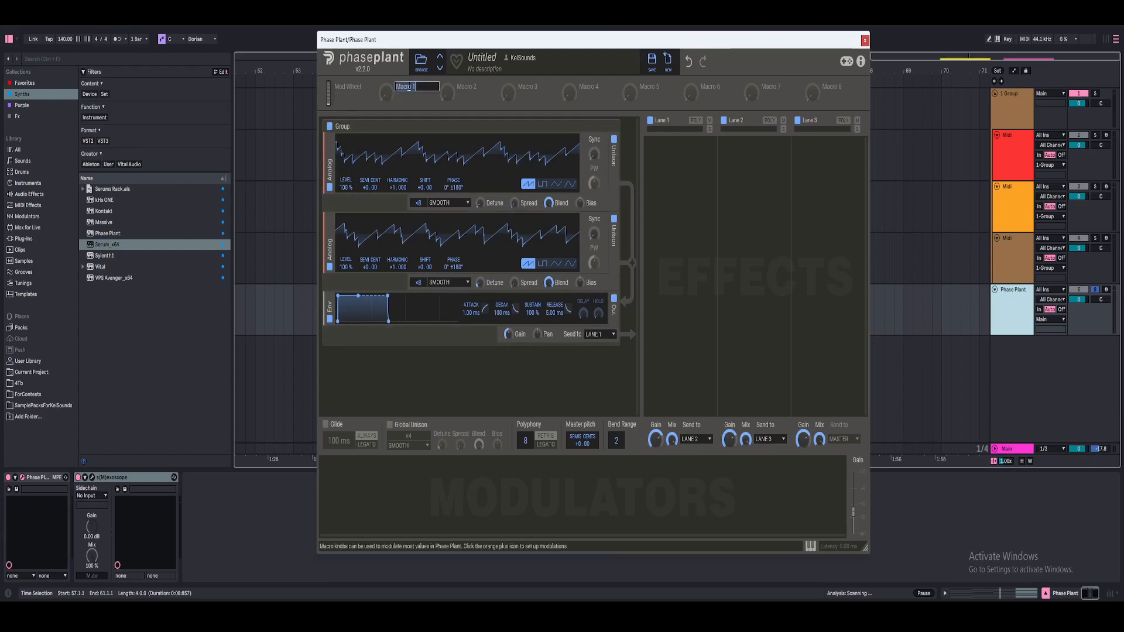
{"action": "left_click", "coordinate": [382, 83]}
{"action": "double_click", "coordinate": [415, 87]}
{"action": "left_click", "coordinate": [489, 84]}
{"action": "double_click", "coordinate": [489, 85]}
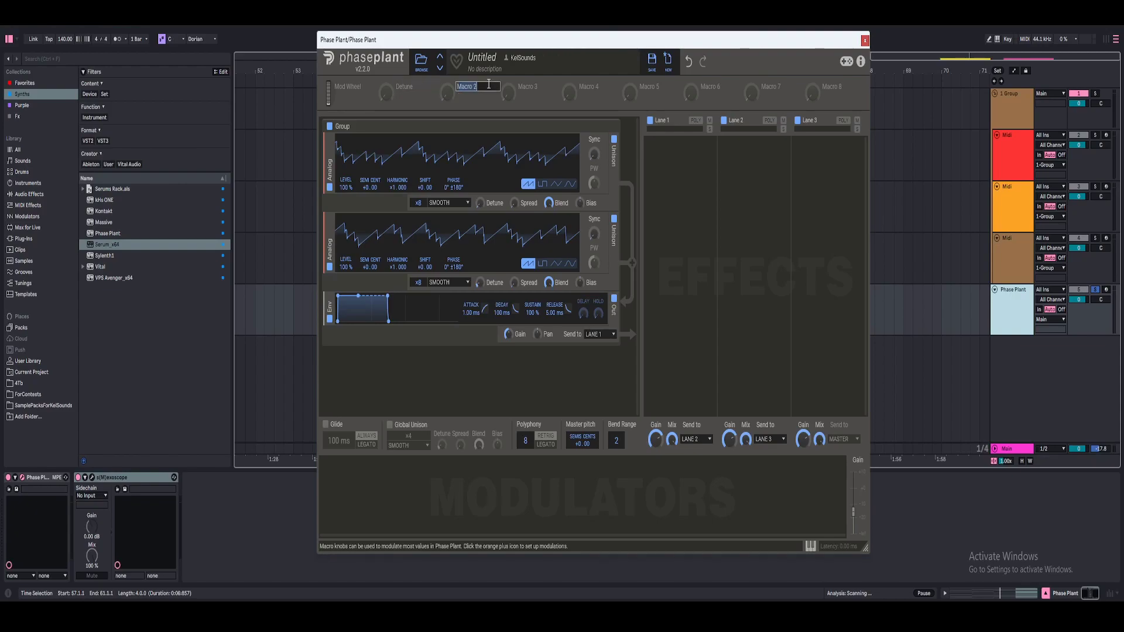
{"action": "type", "text": "Spread"}
{"action": "key", "text": "Return"}
Assign the Detune and Spread macros to the first oscillator's unison detune and spread
{"action": "left_click", "coordinate": [400, 96]}
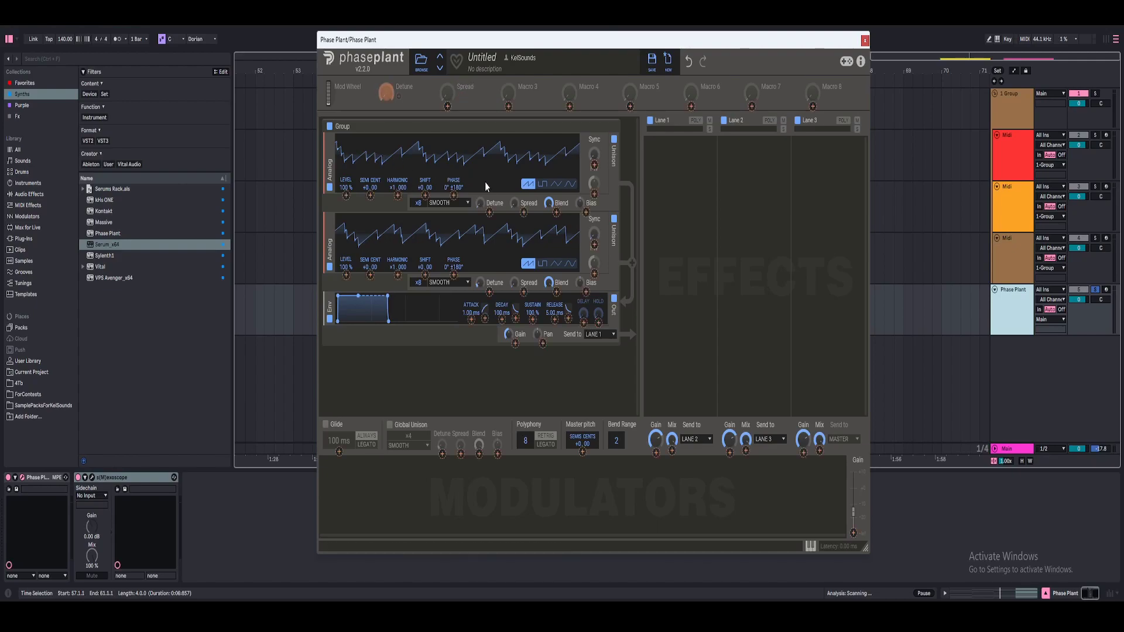
{"action": "left_click", "coordinate": [489, 212]}
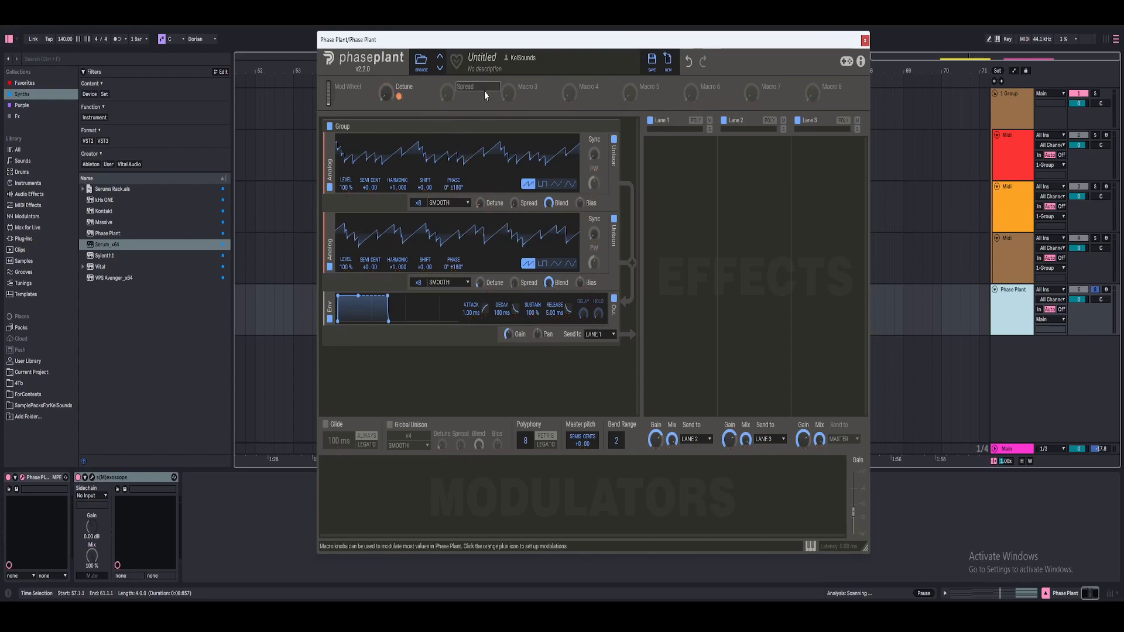
{"action": "left_click", "coordinate": [460, 99]}
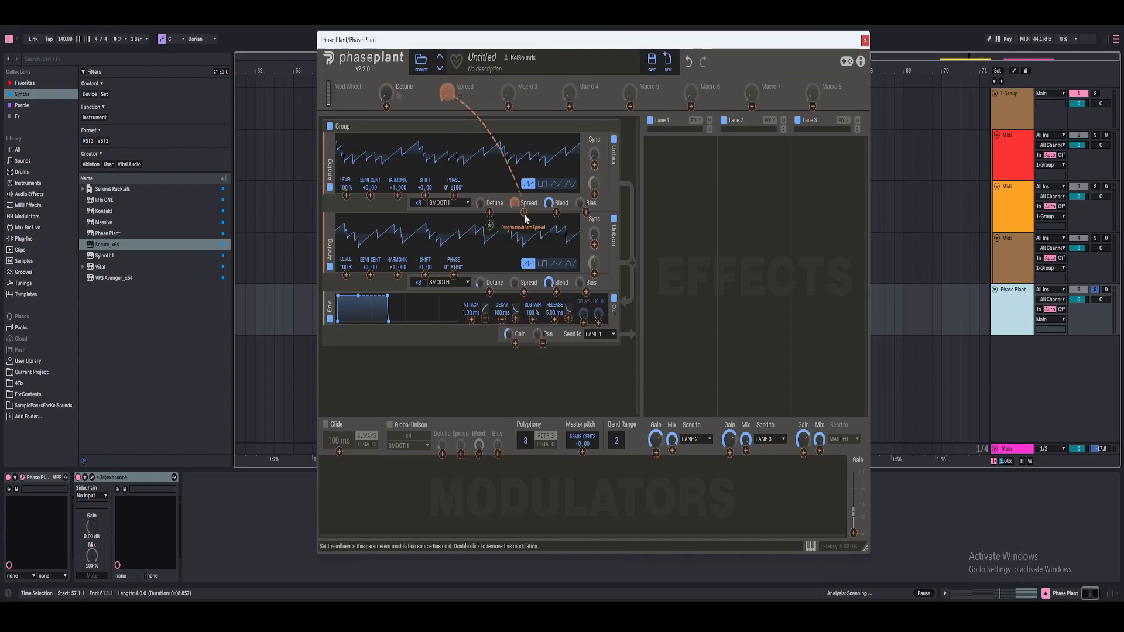
{"action": "left_click", "coordinate": [524, 213]}
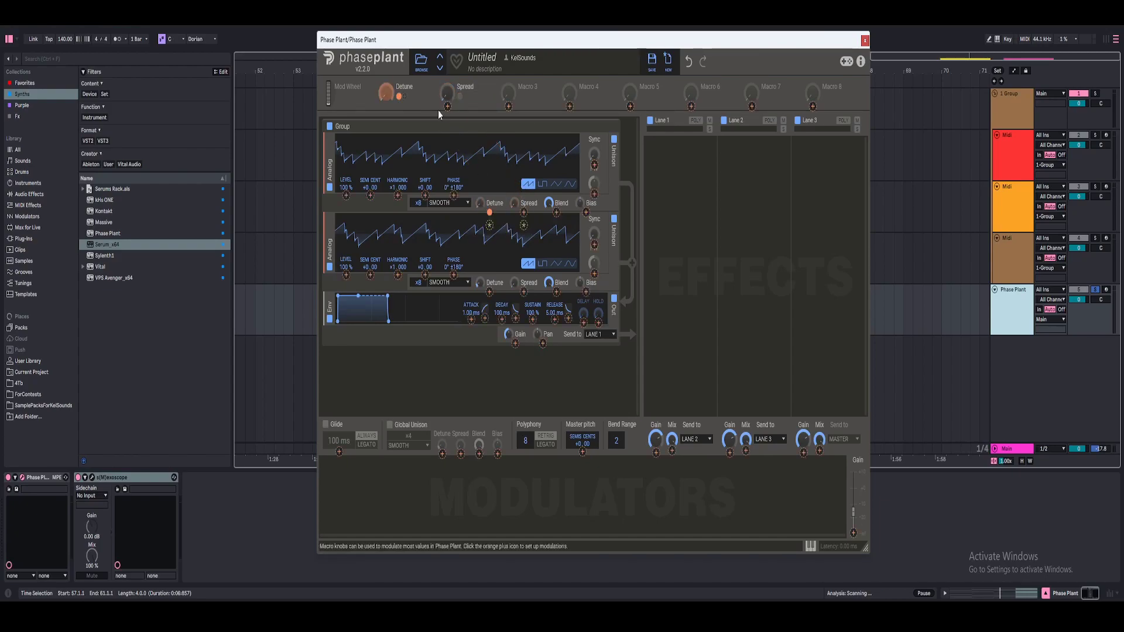
Assign the Detune and Spread macros to the second oscillator's unison detune and spread
{"action": "left_click", "coordinate": [399, 96]}
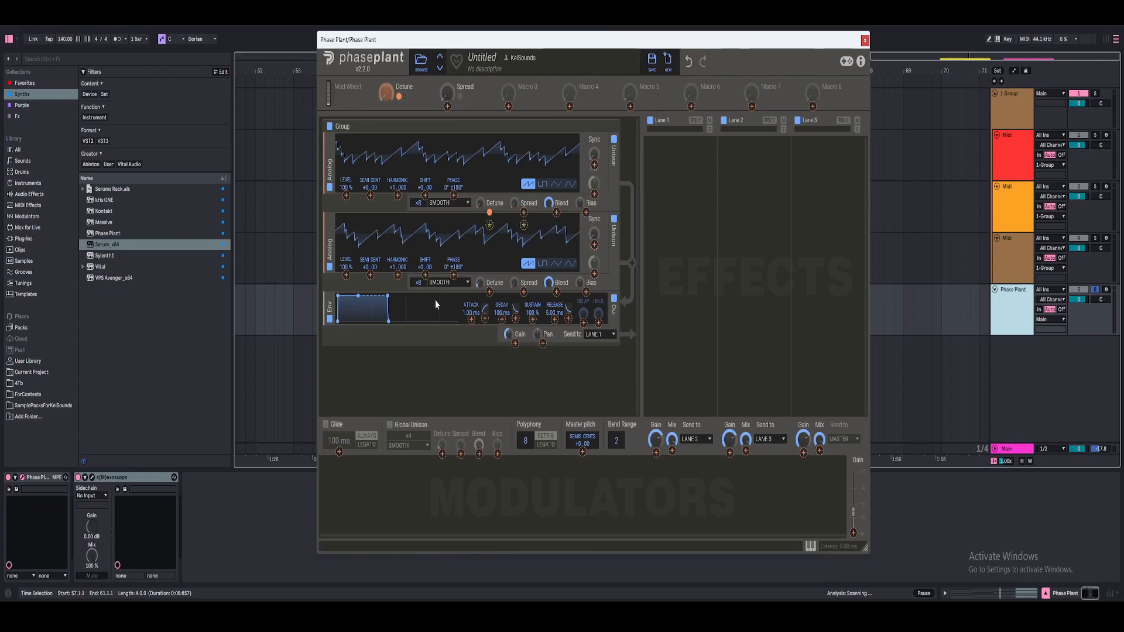
{"action": "left_click", "coordinate": [489, 290]}
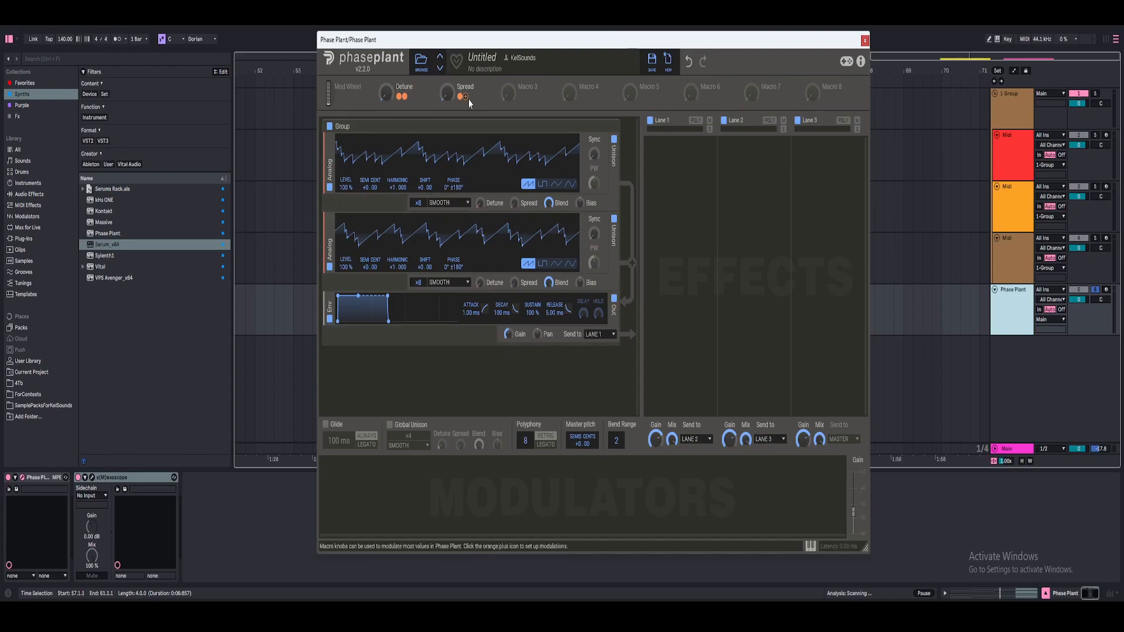
{"action": "left_click", "coordinate": [465, 97]}
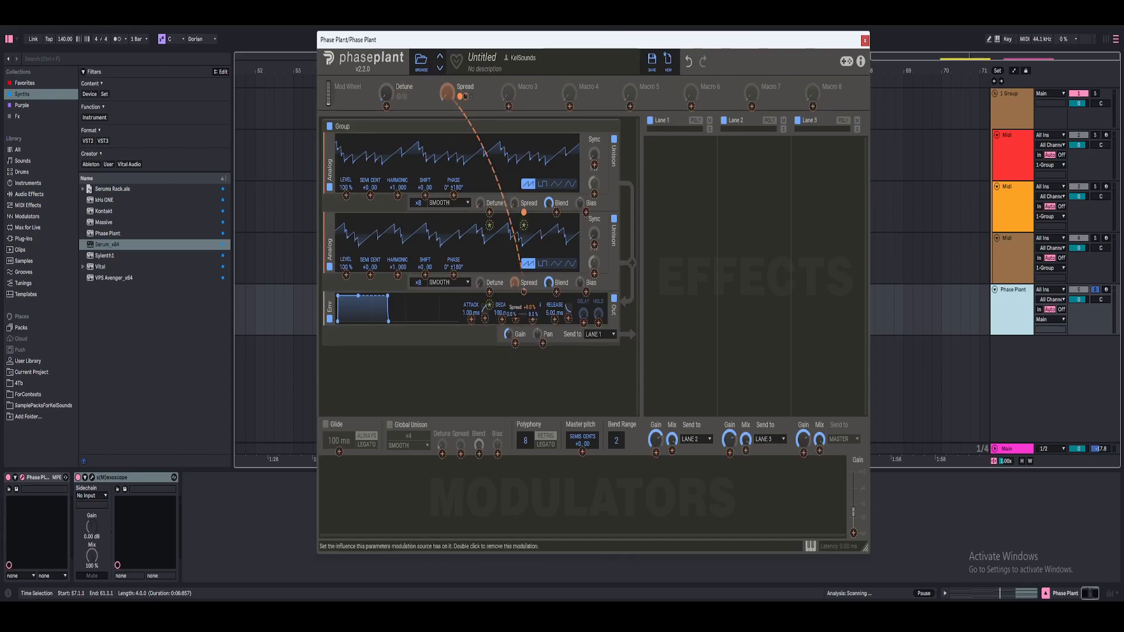
{"action": "left_click", "coordinate": [516, 283]}
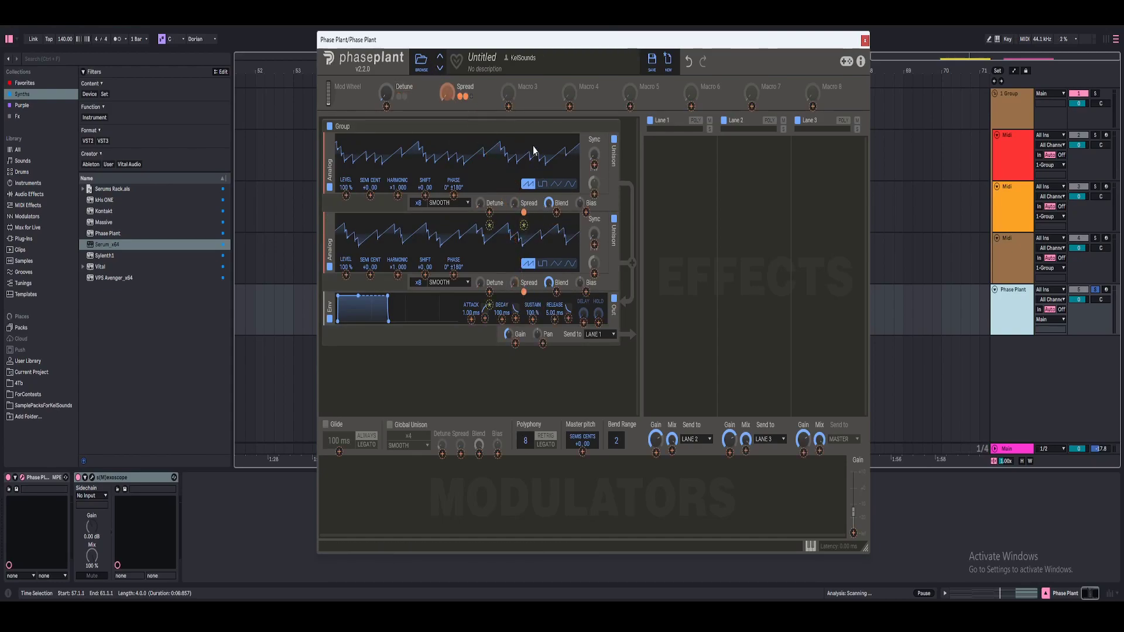
{"action": "left_click", "coordinate": [401, 97]}
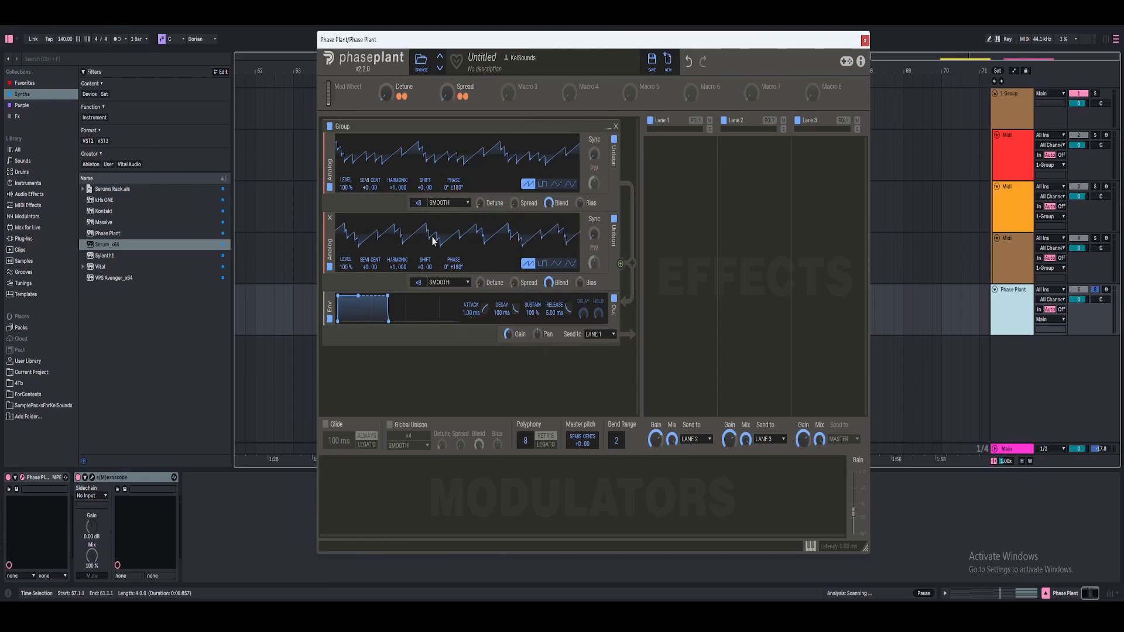
Play the chord clip and raise the Detune and Spread macros to widen the stacked saws
{"action": "key", "text": "space"}
{"action": "left_click_drag", "start_coordinate": [386, 92], "coordinate": [386, 65]}
{"action": "left_click_drag", "start_coordinate": [446, 93], "coordinate": [447, 76]}
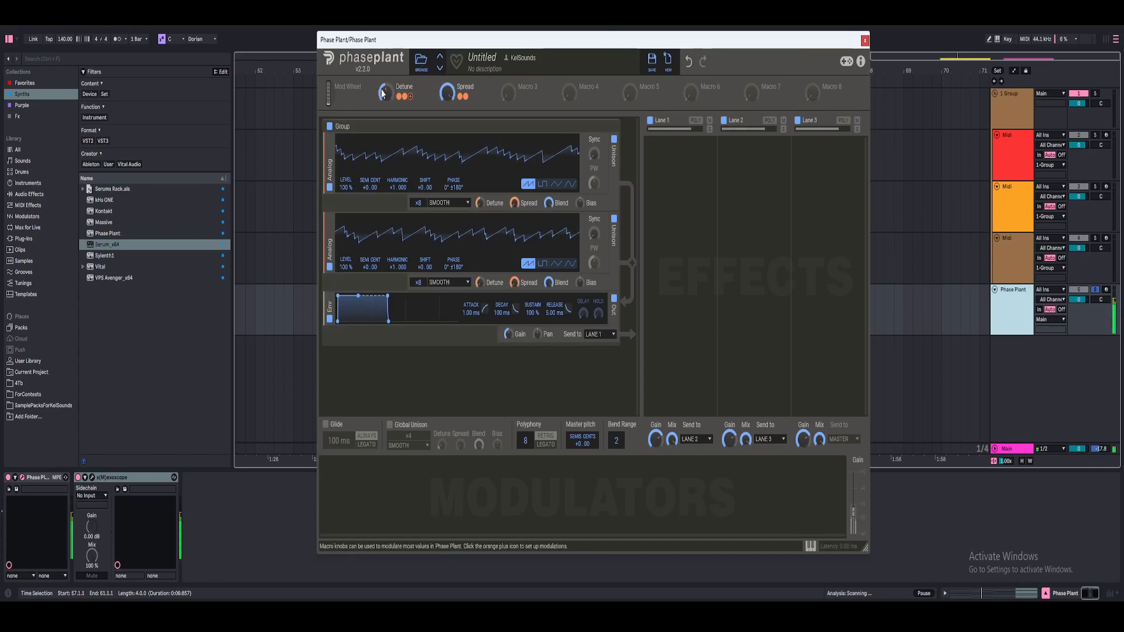
{"action": "left_click_drag", "start_coordinate": [386, 93], "coordinate": [386, 82]}
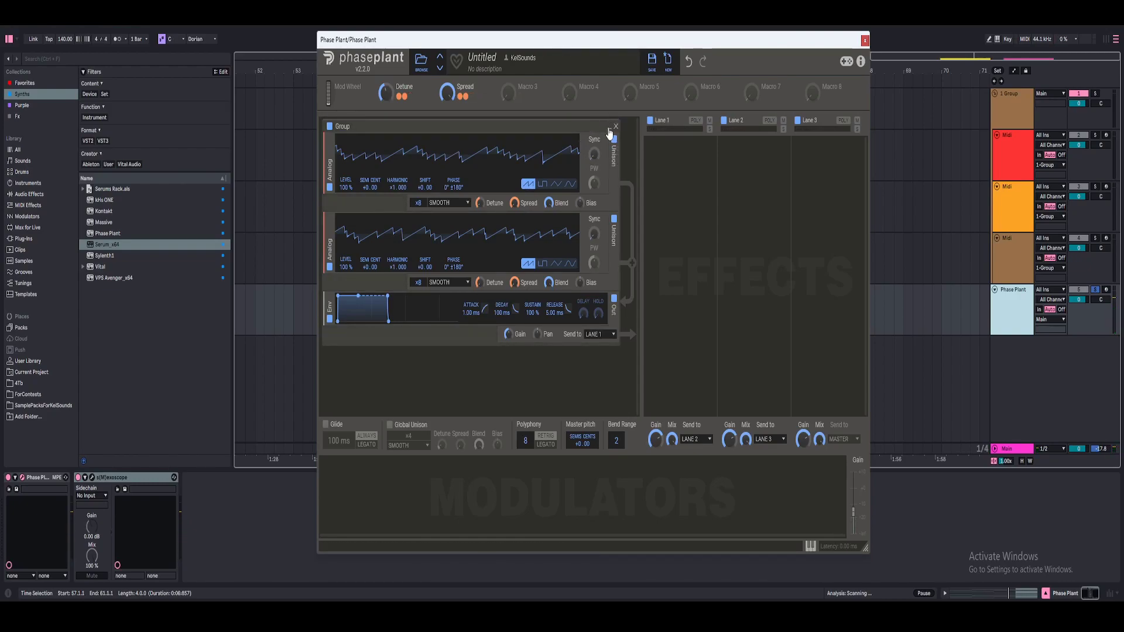
Rename the generator group as Stacked Saws and collapse it
{"action": "left_click", "coordinate": [609, 133]}
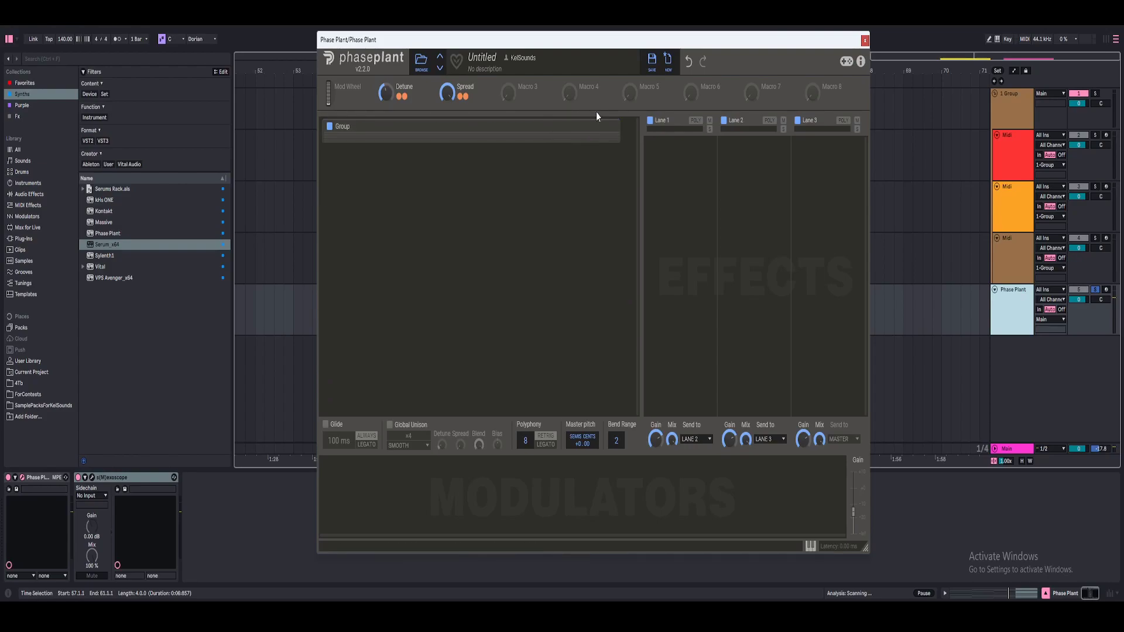
{"action": "left_click", "coordinate": [610, 128]}
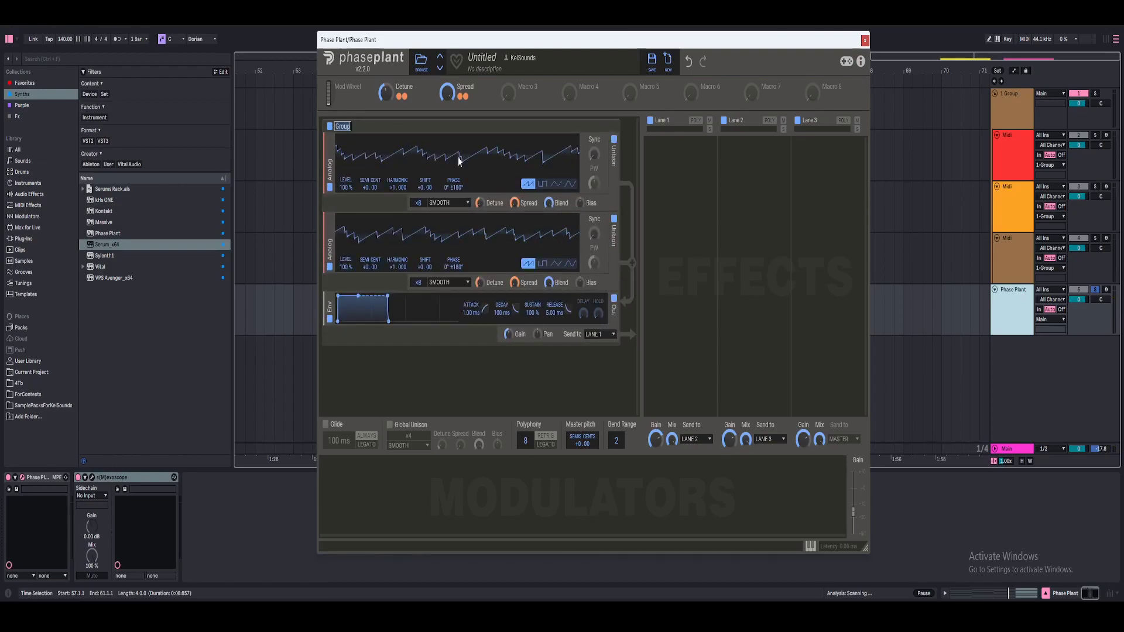
{"action": "type", "text": "Stacked Saws"}
{"action": "key", "text": "Return"}
{"action": "left_click", "coordinate": [610, 129]}
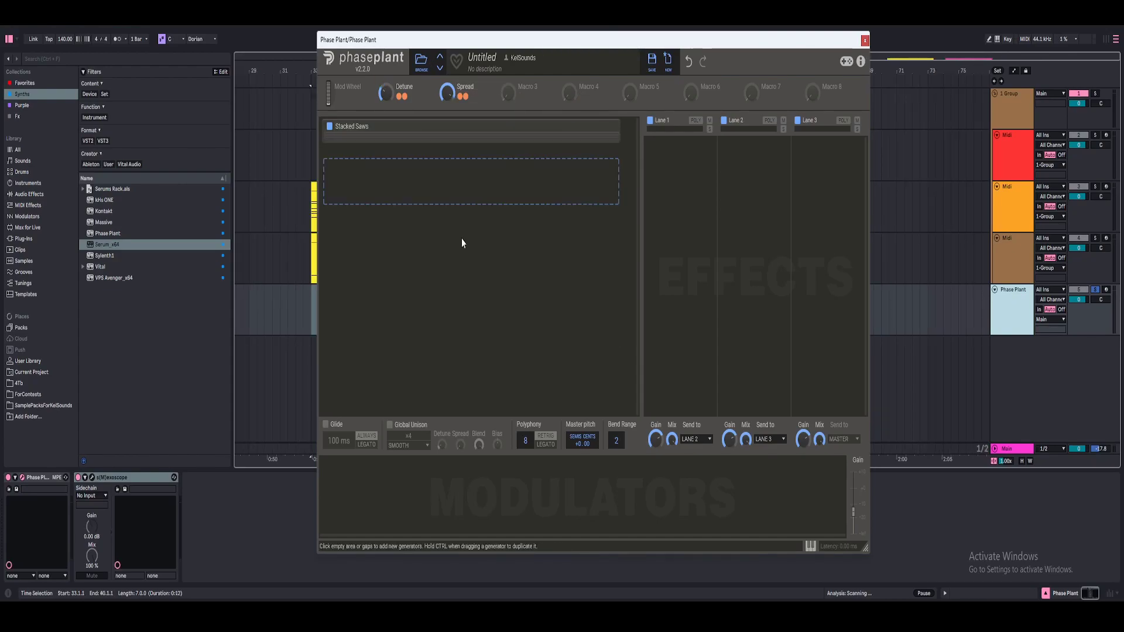
Create a modulator group, name it for volume automation, and add an LFO inside it
{"action": "left_click", "coordinate": [345, 489]}
{"action": "left_click", "coordinate": [510, 216]}
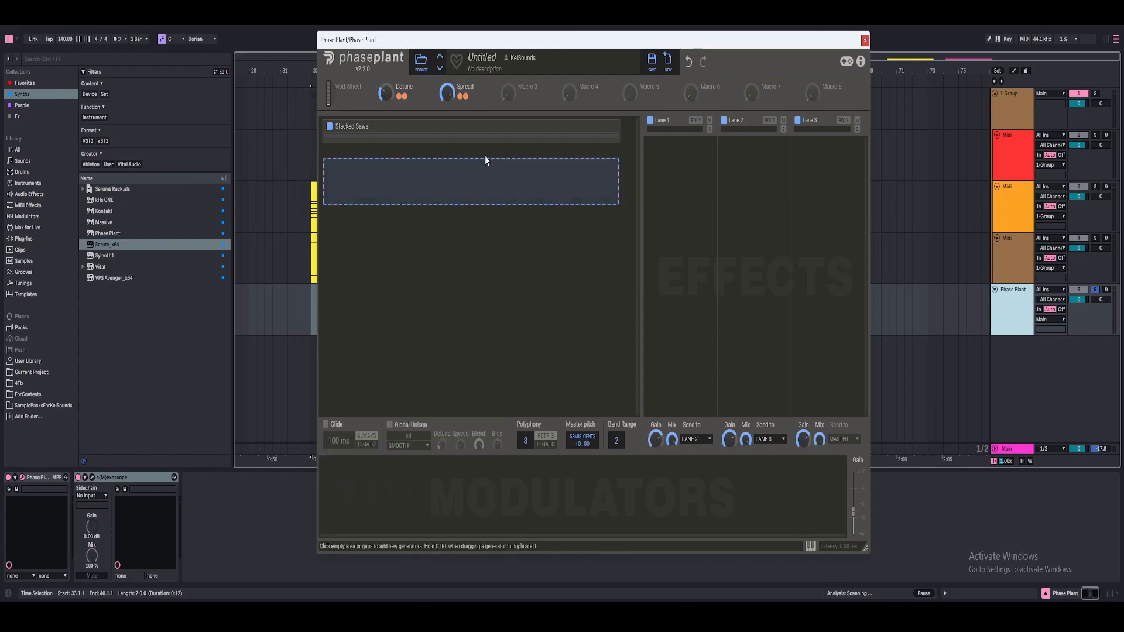
{"action": "left_click", "coordinate": [358, 489]}
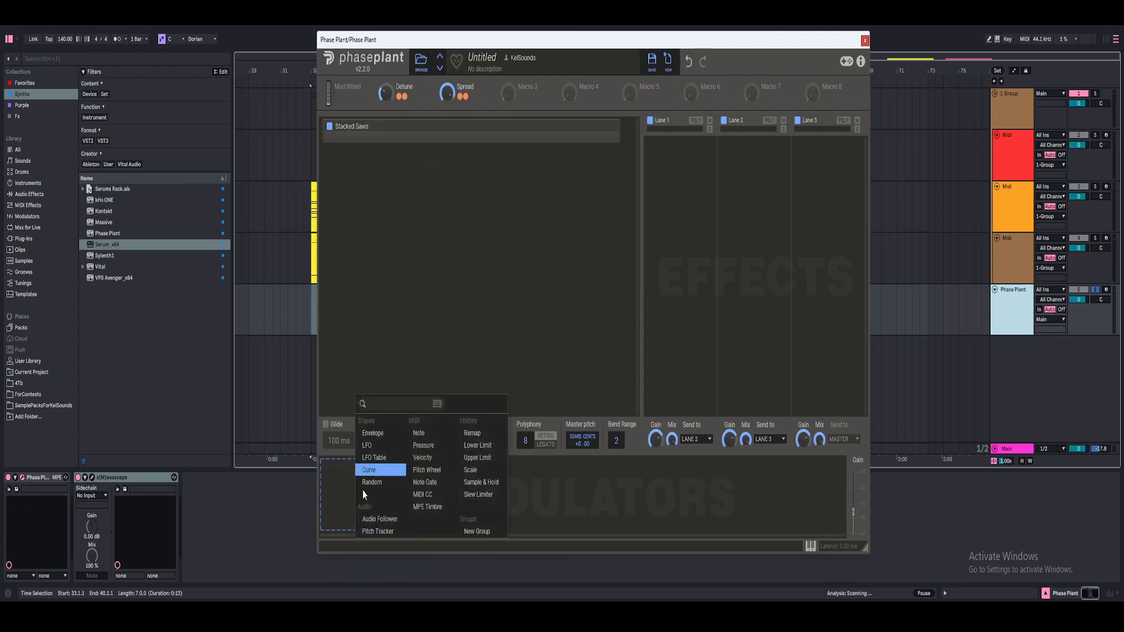
{"action": "left_click", "coordinate": [475, 534]}
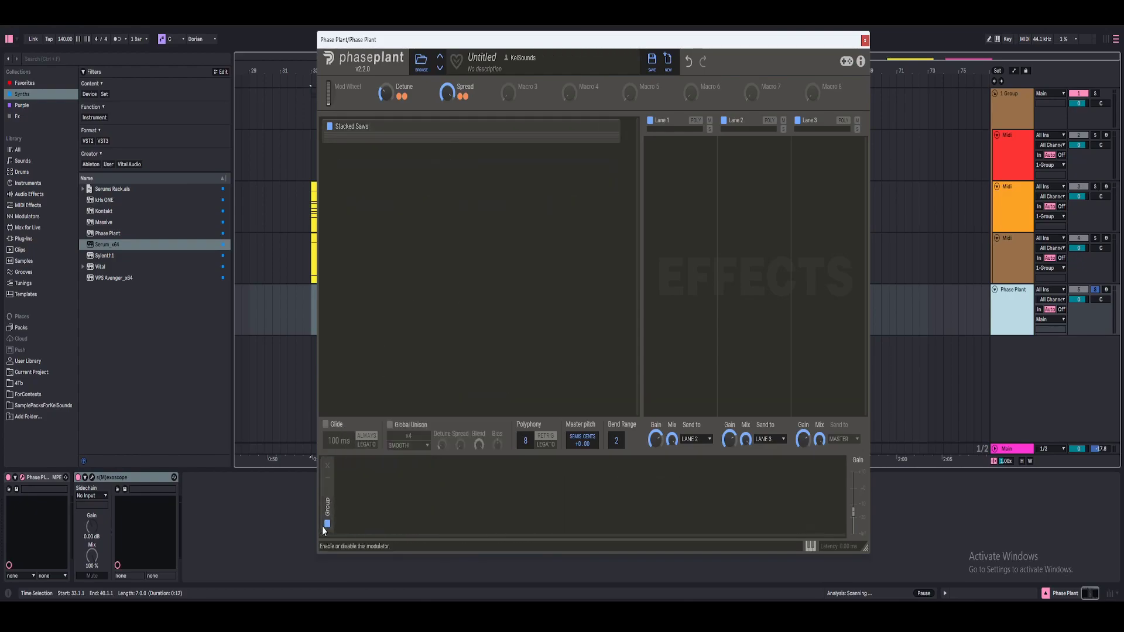
{"action": "left_click", "coordinate": [368, 508]}
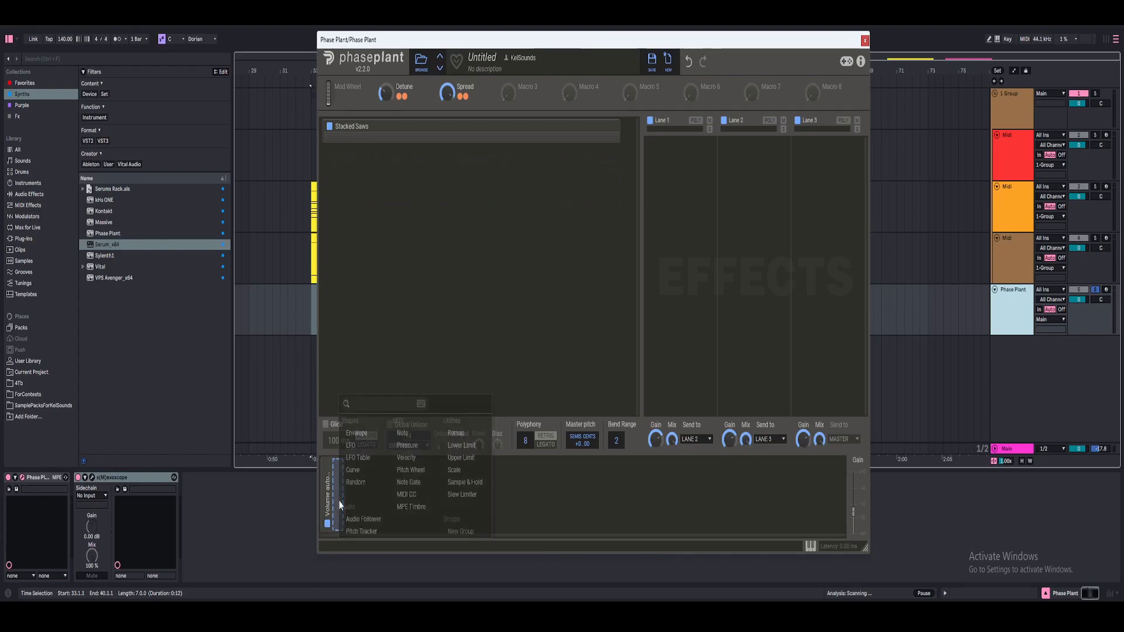
{"action": "left_click", "coordinate": [351, 451]}
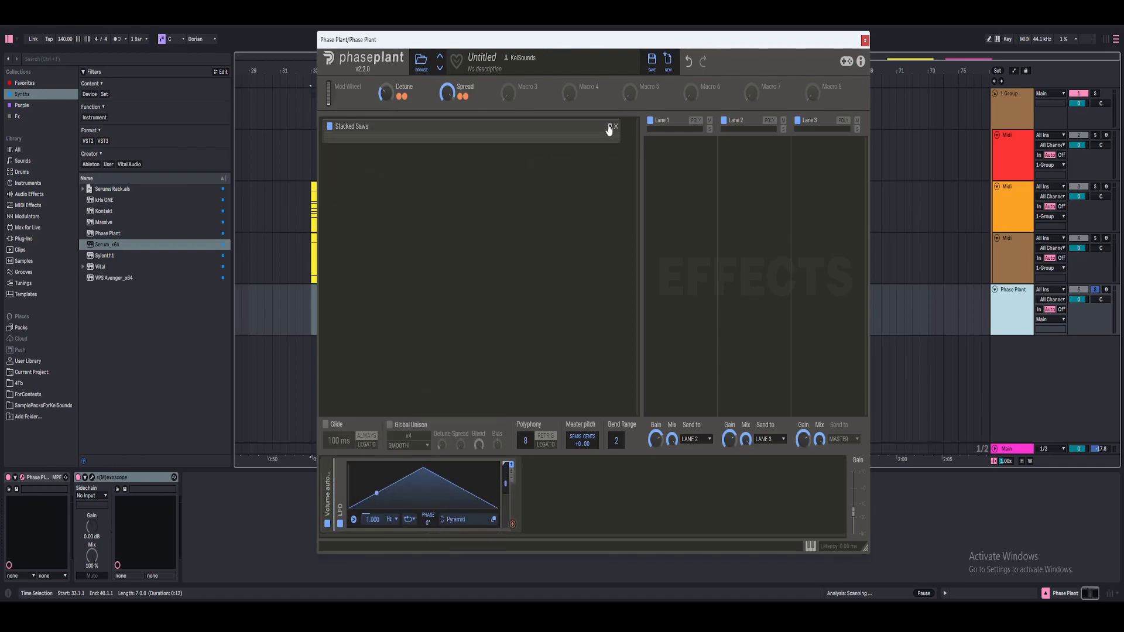
Modulate the Stacked Saws output gain from -Inf dB with the LFO at 100% and sync the LFO rate to 4/16
{"action": "left_click", "coordinate": [609, 126]}
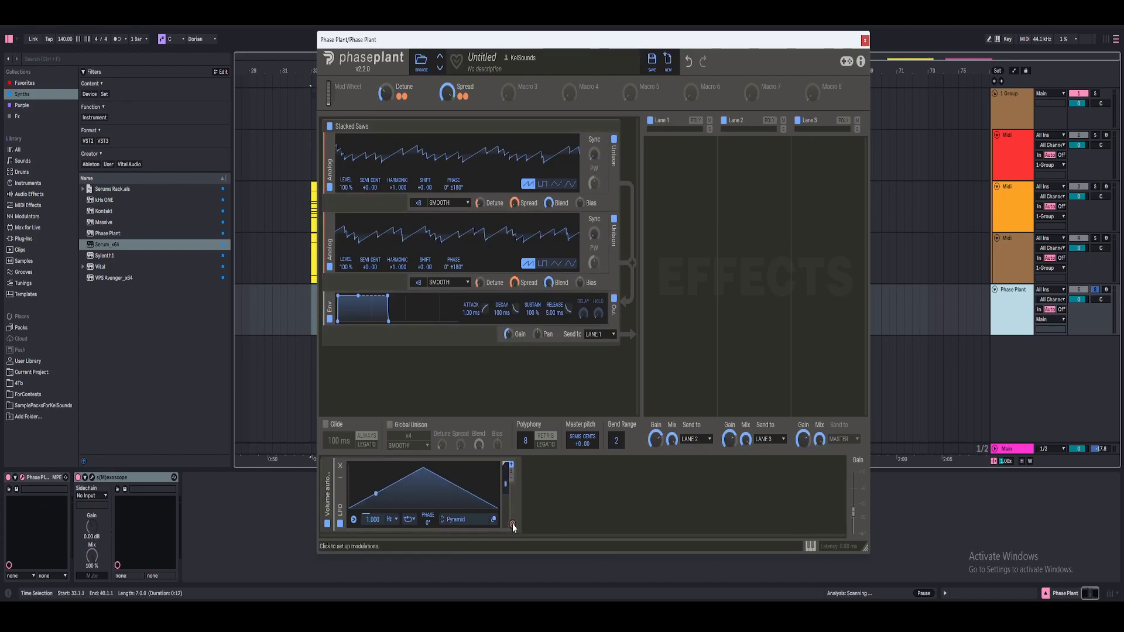
{"action": "left_click_drag", "start_coordinate": [513, 525], "coordinate": [511, 336]}
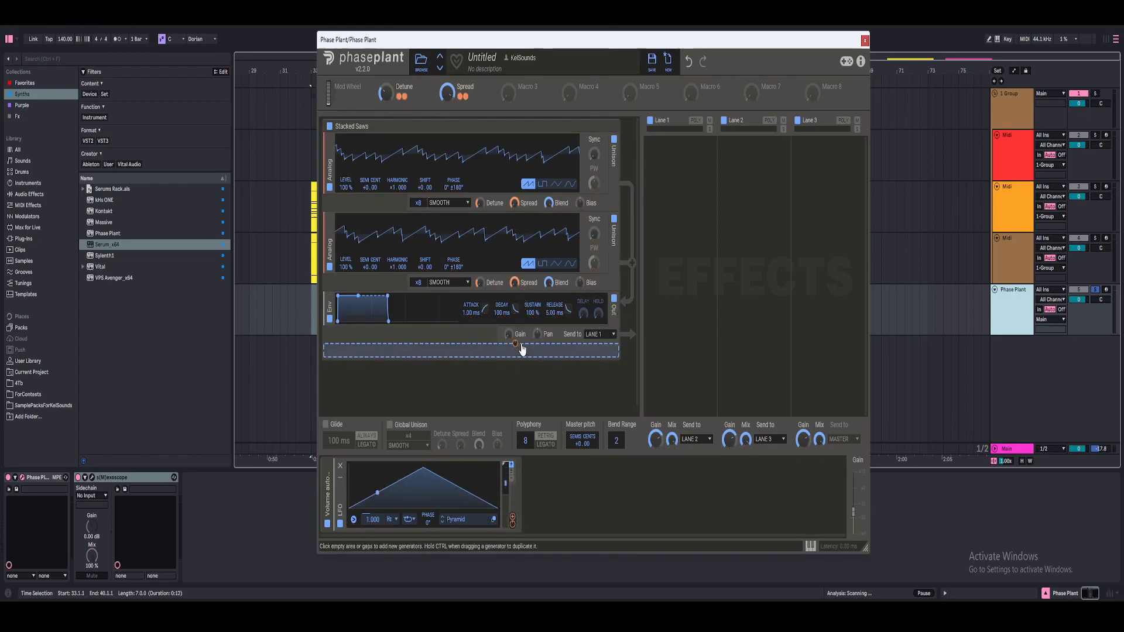
{"action": "right_click", "coordinate": [515, 346]}
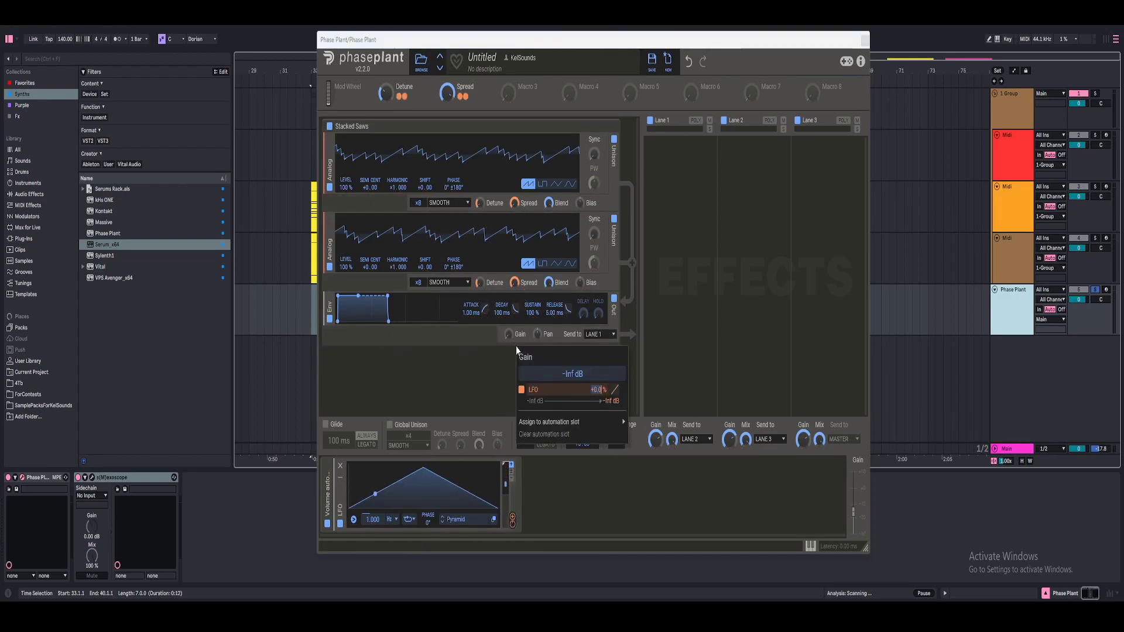
{"action": "type", "text": "100"}
{"action": "key", "text": "Return"}
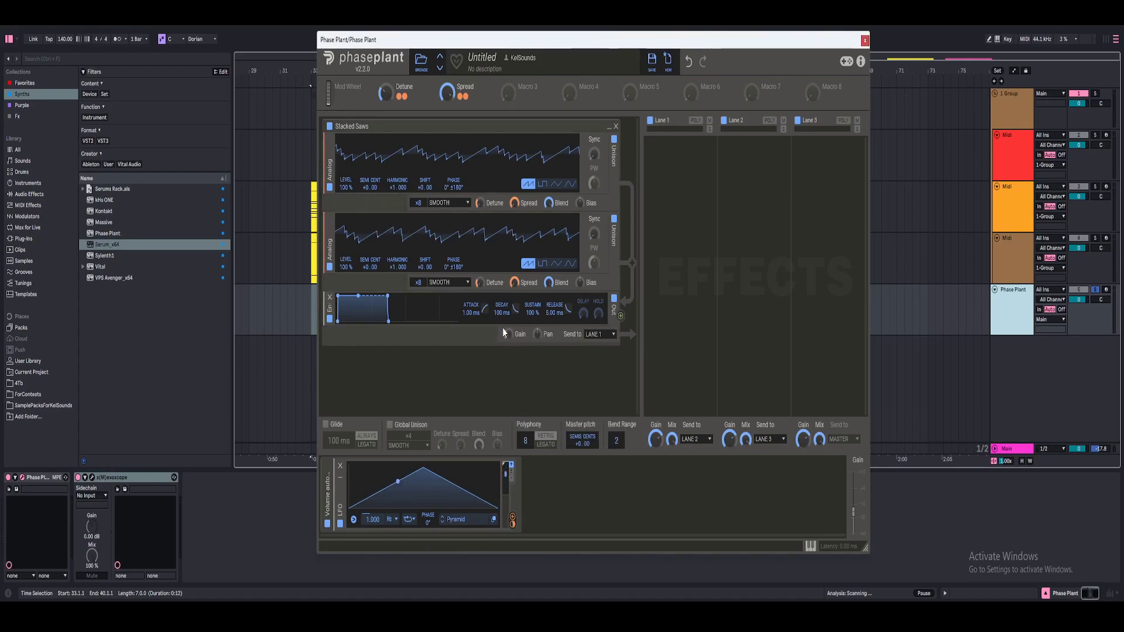
{"action": "left_click", "coordinate": [394, 520]}
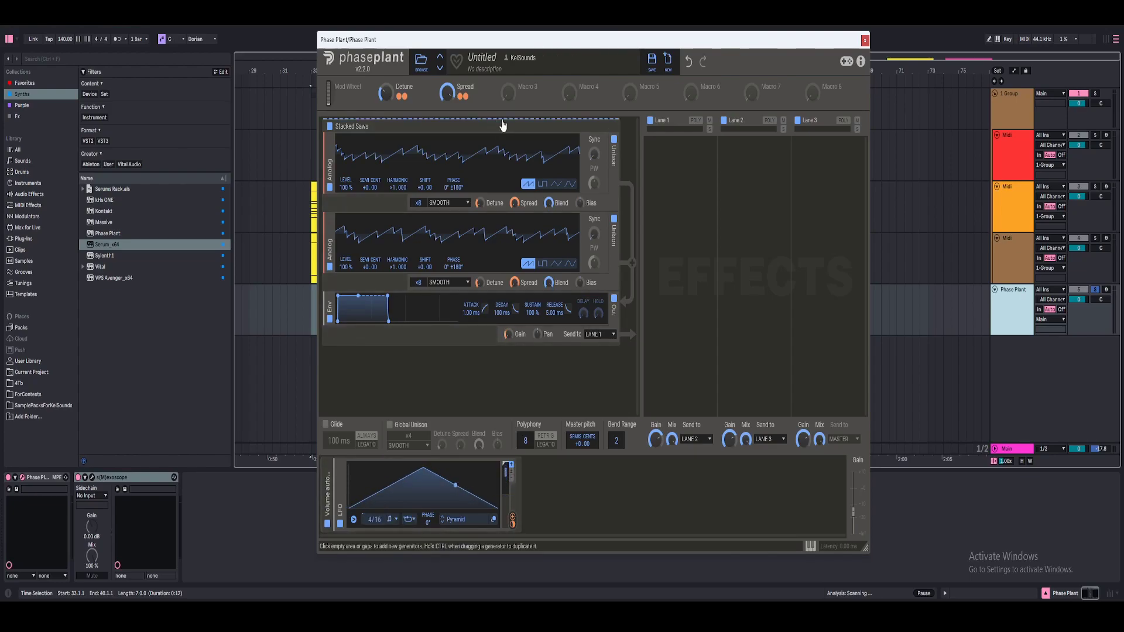
Rename Macro 3 as Speed and play the chord clip through the LFO-modulated patch
{"action": "double_click", "coordinate": [538, 87]}
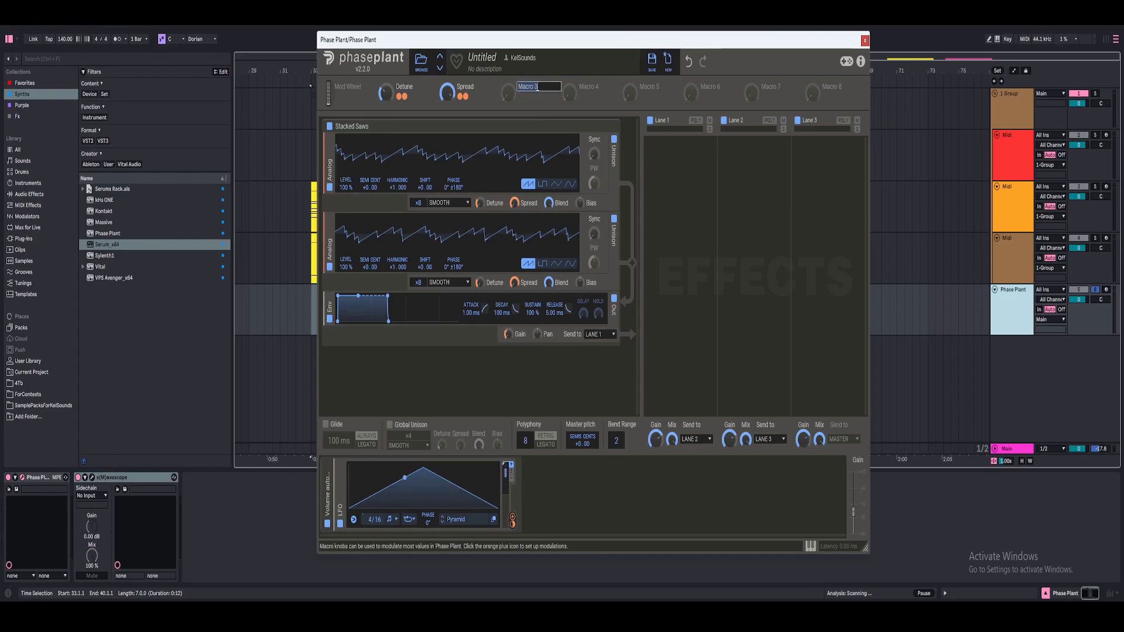
{"action": "type", "text": "Sp"}
{"action": "key", "text": "Return"}
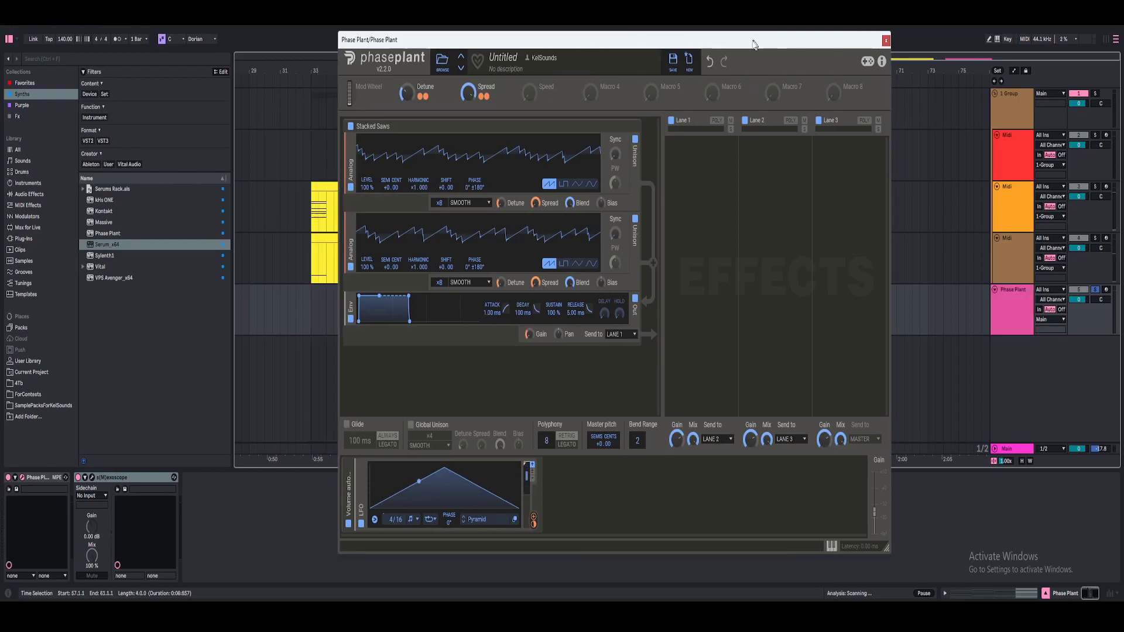
{"action": "left_click_drag", "start_coordinate": [754, 41], "coordinate": [748, 41]}
{"action": "key", "text": "space"}
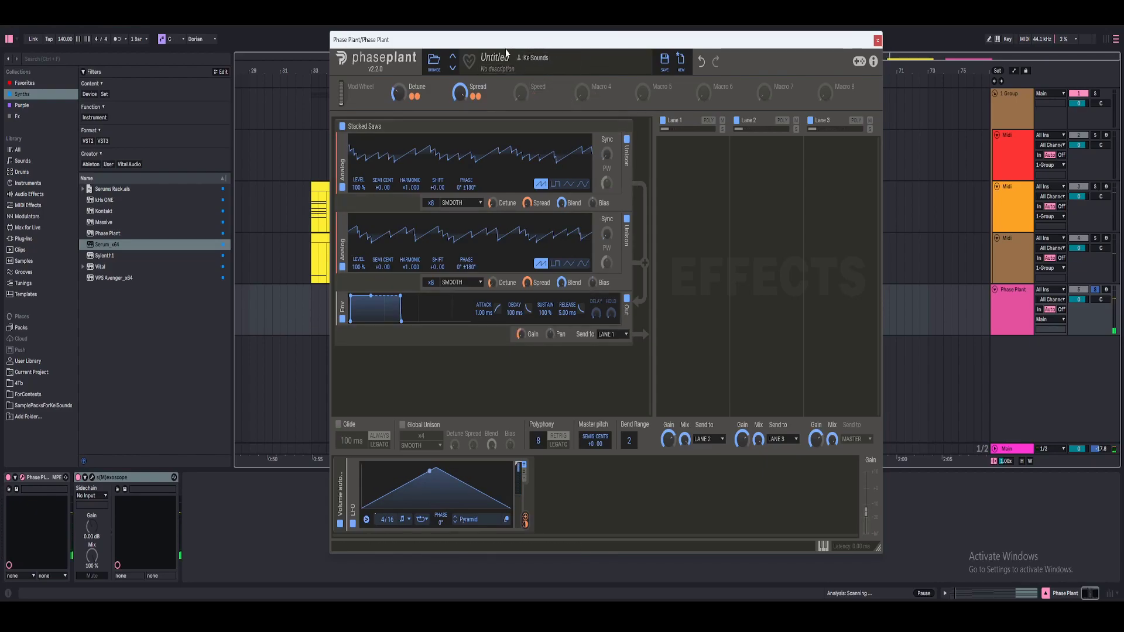
Assign the Speed macro to the LFO's rate numerator
{"action": "left_click", "coordinate": [533, 96]}
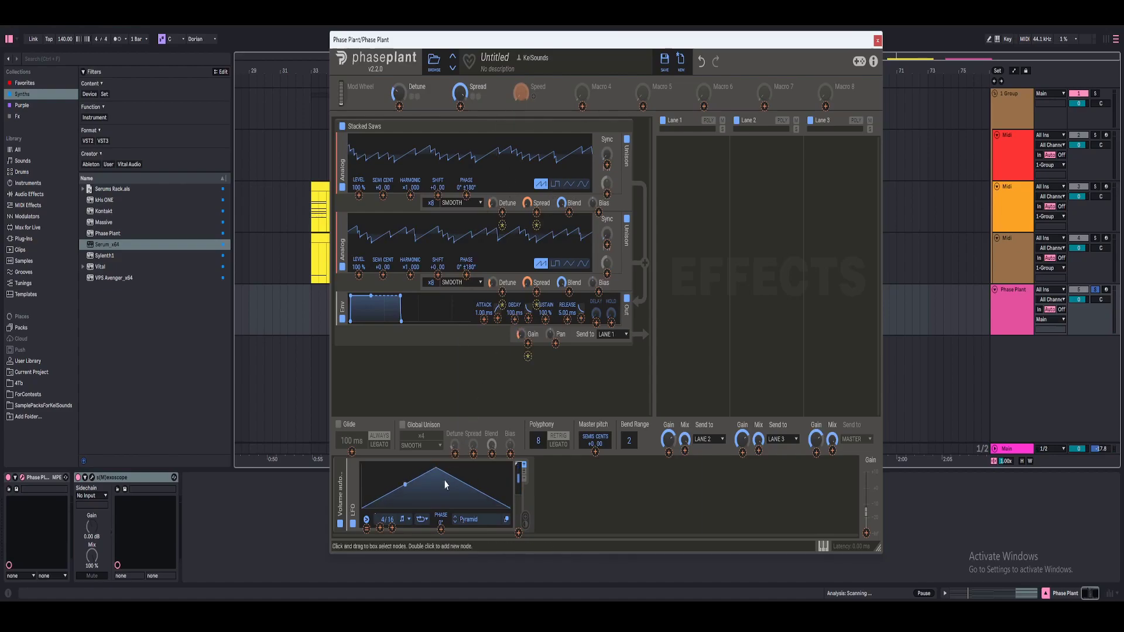
{"action": "left_click", "coordinate": [380, 527]}
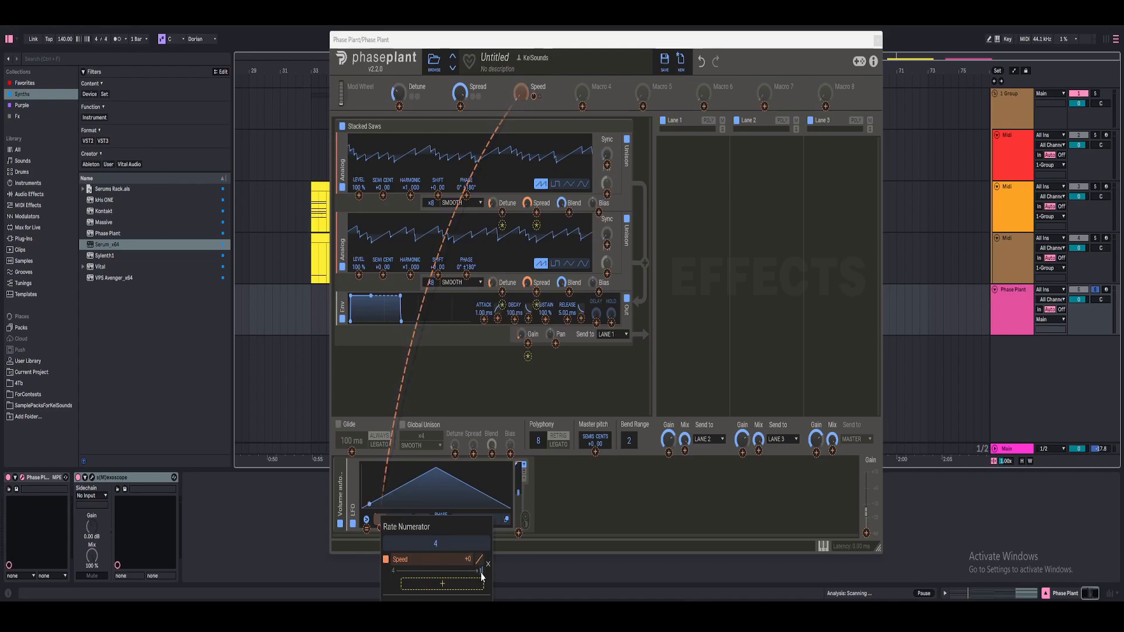
{"action": "key", "text": "Escape"}
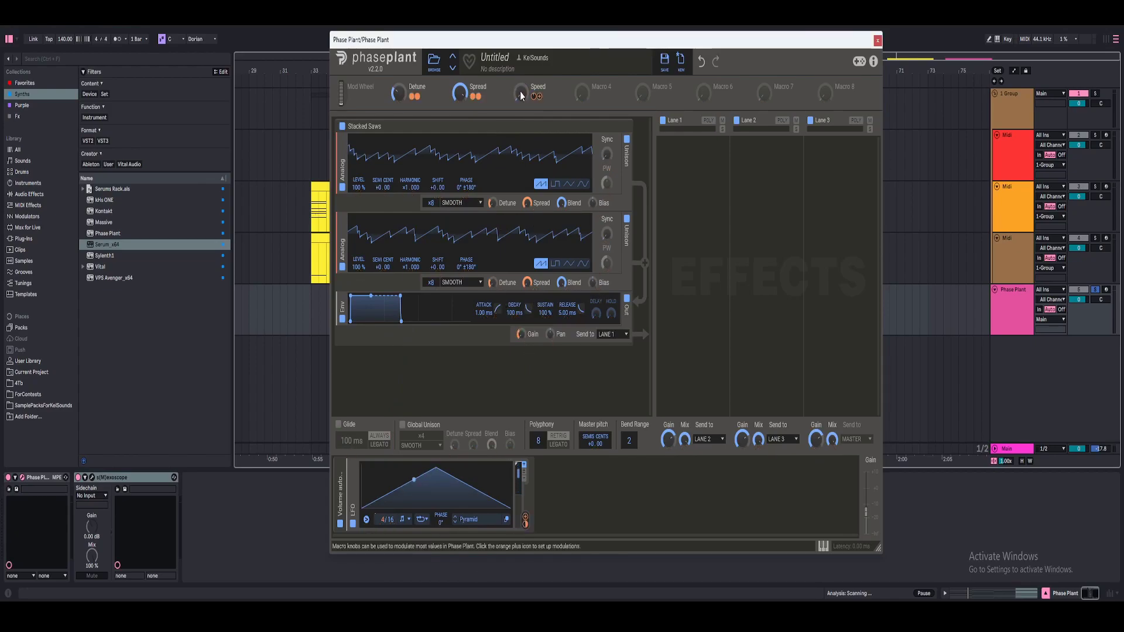
Audition the chord clip while sweeping the Speed macro up to 100% and back down
{"action": "left_click_drag", "start_coordinate": [520, 93], "coordinate": [520, 35]}
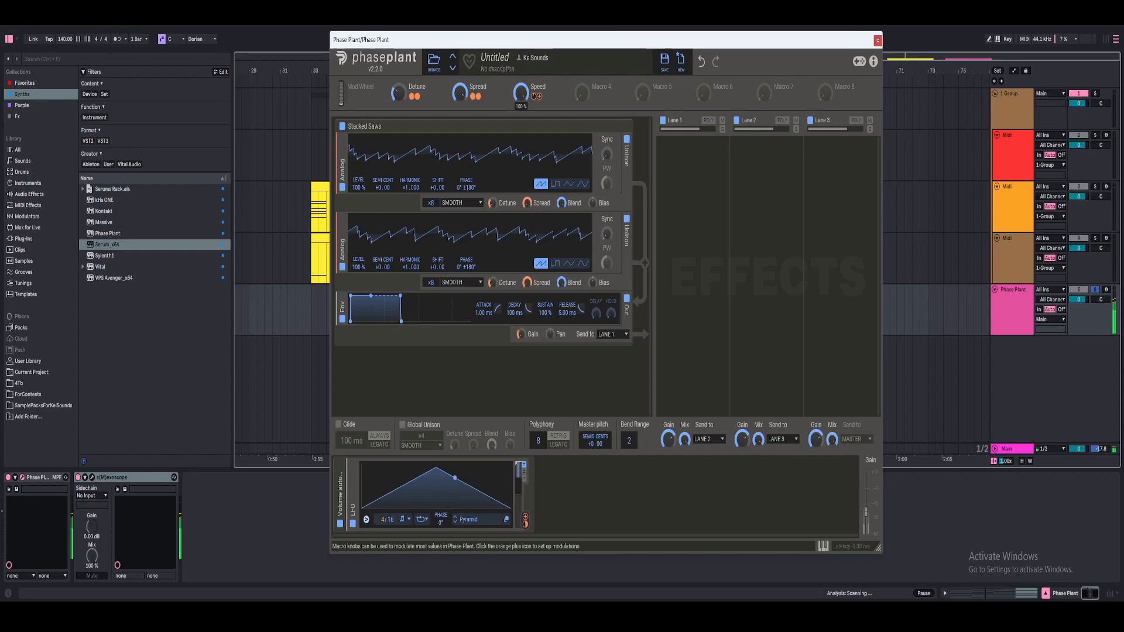
{"action": "left_click_drag", "start_coordinate": [520, 36], "coordinate": [520, 93]}
{"action": "key", "text": "space"}
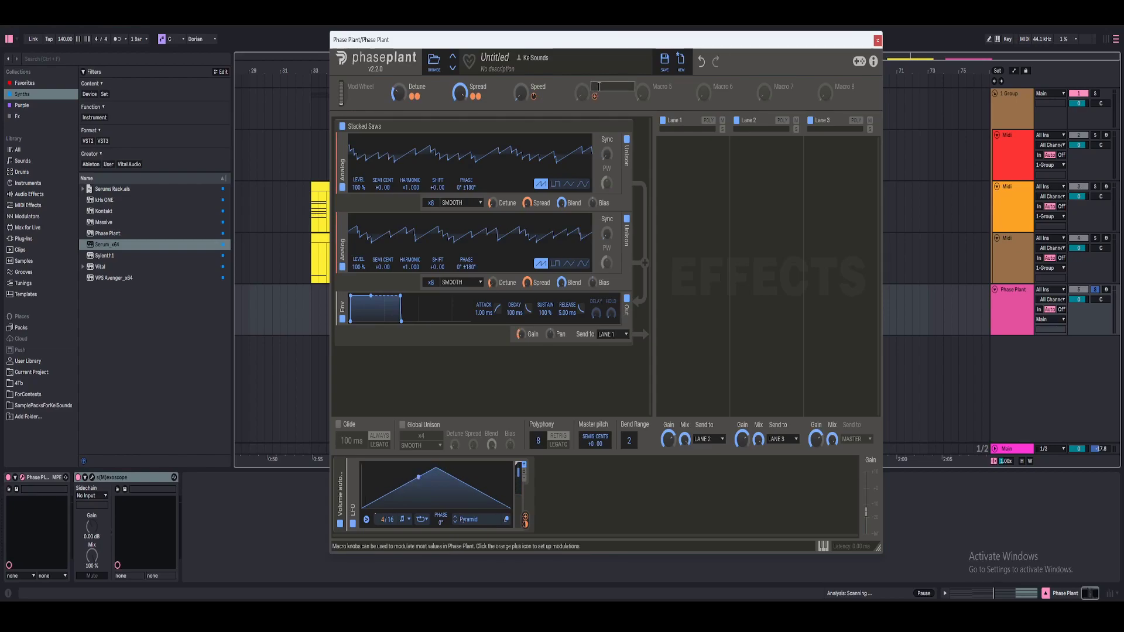
Rename Macro 4 as Triplet OFF/ON and assign it to the LFO's rate denominator
{"action": "left_click", "coordinate": [599, 86]}
{"action": "type", "text": "iplet OFF/ON"}
{"action": "key", "text": "Return"}
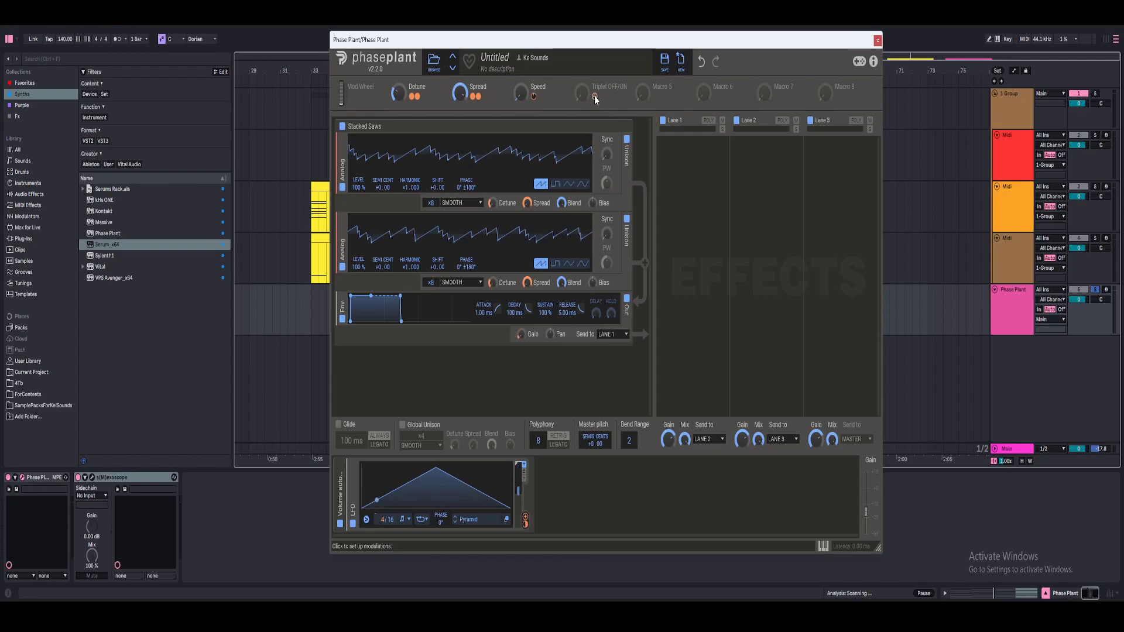
{"action": "left_click", "coordinate": [595, 96]}
{"action": "left_click", "coordinate": [392, 529]}
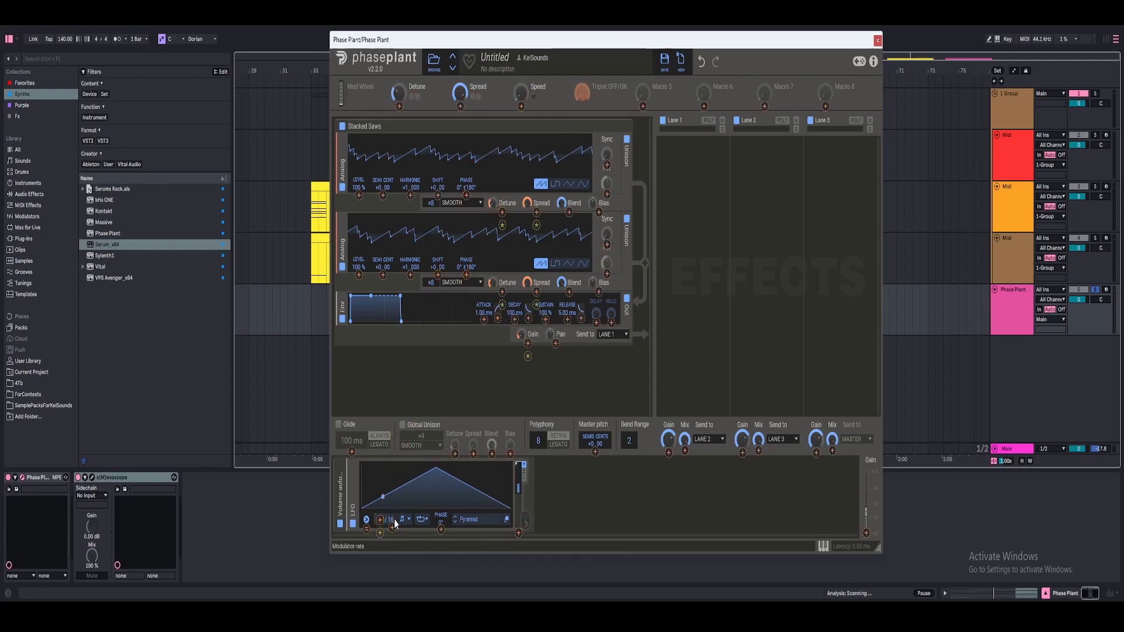
{"action": "left_click", "coordinate": [394, 530]}
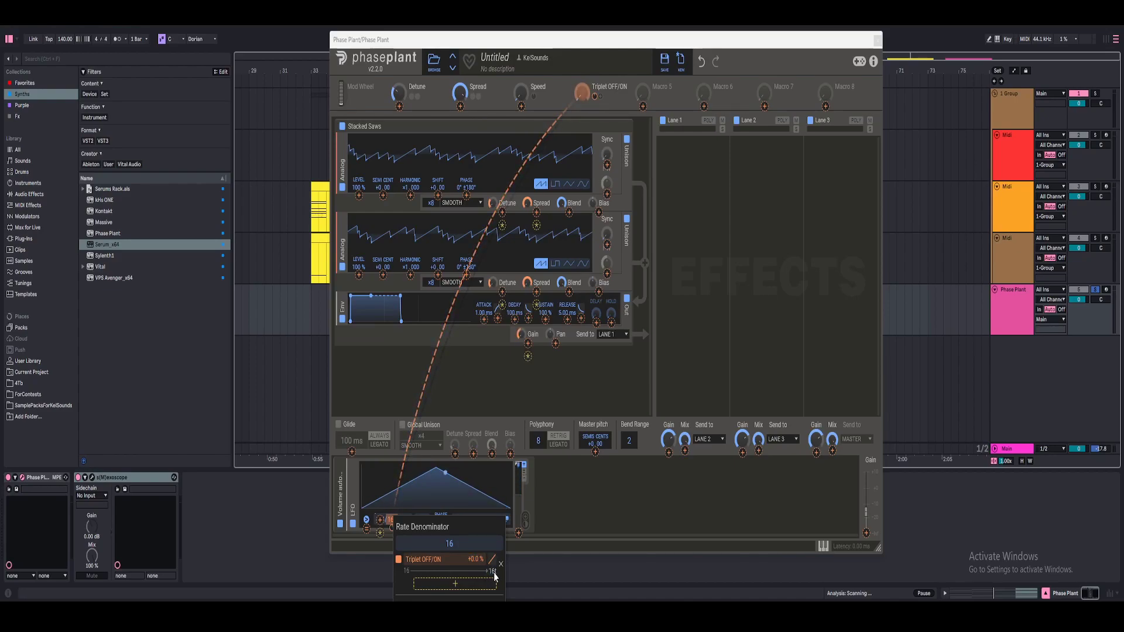
Turn the Triplet OFF/ON macro fully up and lower the Speed macro while the chord clip plays
{"action": "left_click_drag", "start_coordinate": [583, 96], "coordinate": [584, 33]}
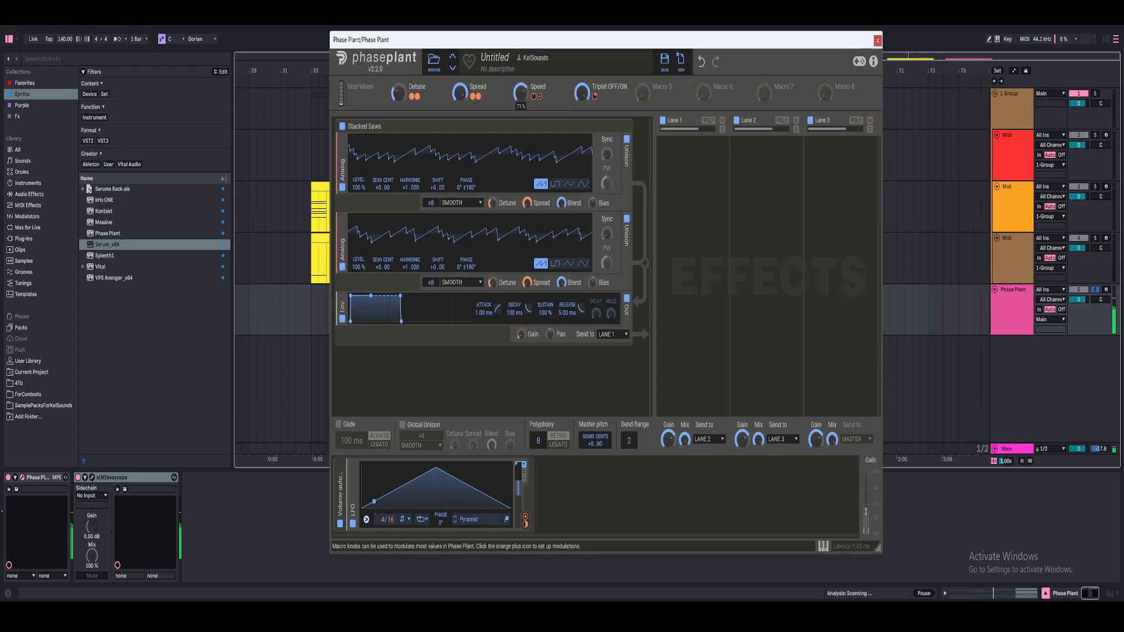
{"action": "left_click_drag", "start_coordinate": [520, 92], "coordinate": [521, 120]}
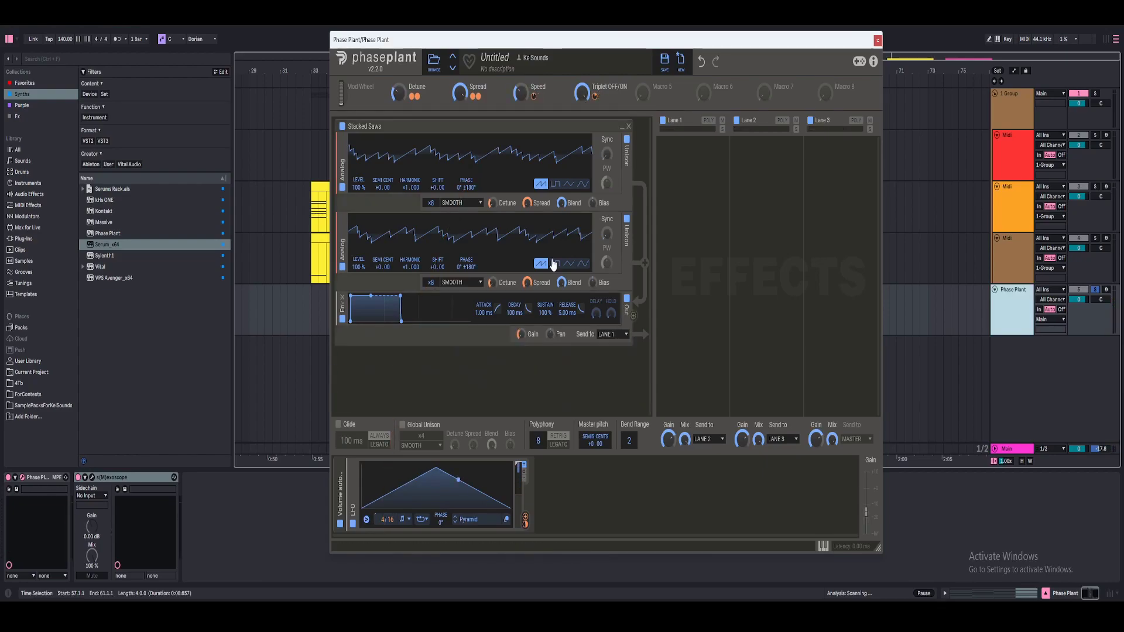
Collapse the Stacked Saws generator group and the volume modulator group
{"action": "left_click", "coordinate": [621, 131]}
{"action": "mouse_move", "coordinate": [338, 487]}
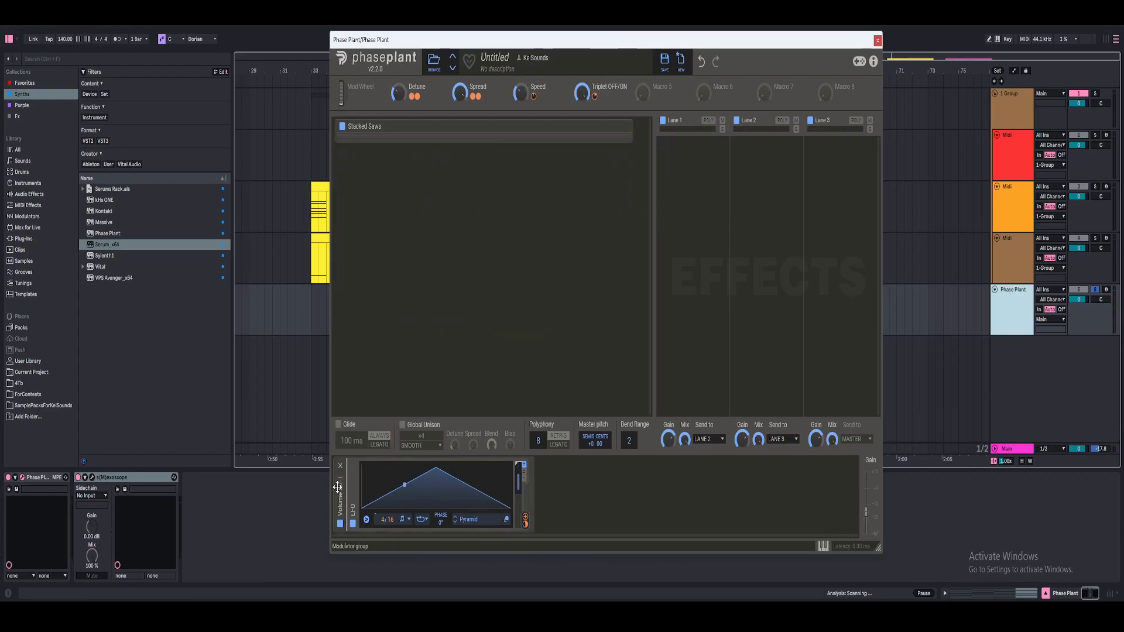
{"action": "left_click", "coordinate": [341, 466]}
Add a new effects group to Lane 1 and name it Fx
{"action": "left_click", "coordinate": [693, 166]}
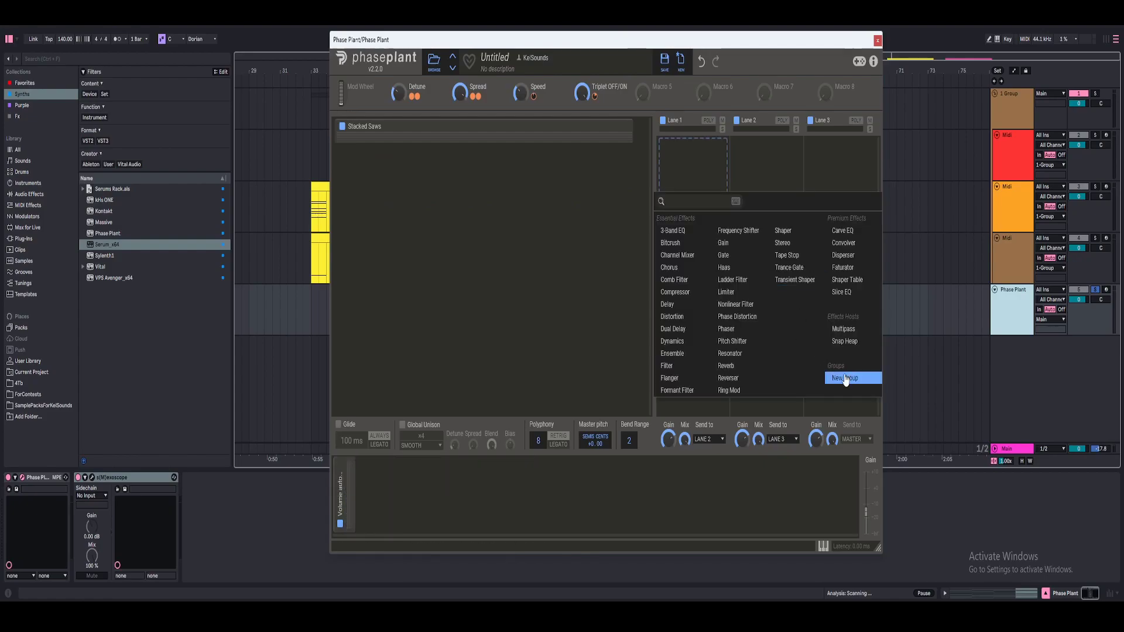
{"action": "left_click", "coordinate": [846, 380]}
{"action": "type", "text": "F"}
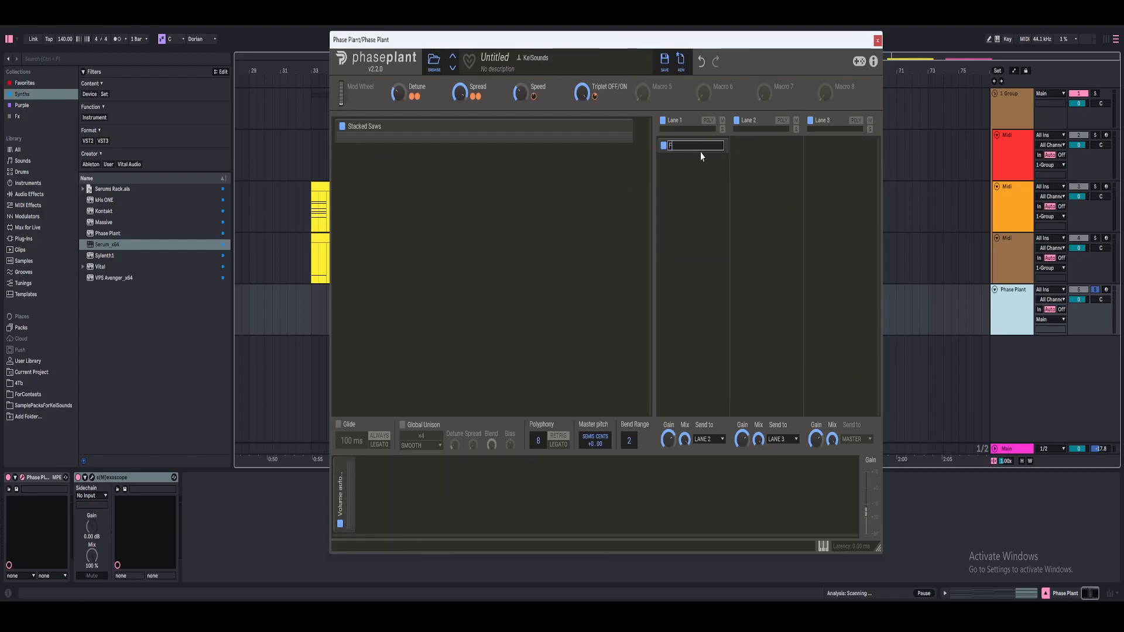
{"action": "type", "text": "x"}
{"action": "key", "text": "Return"}
Insert a Multipass effect into the Fx group and open its editor
{"action": "left_click", "coordinate": [693, 166]}
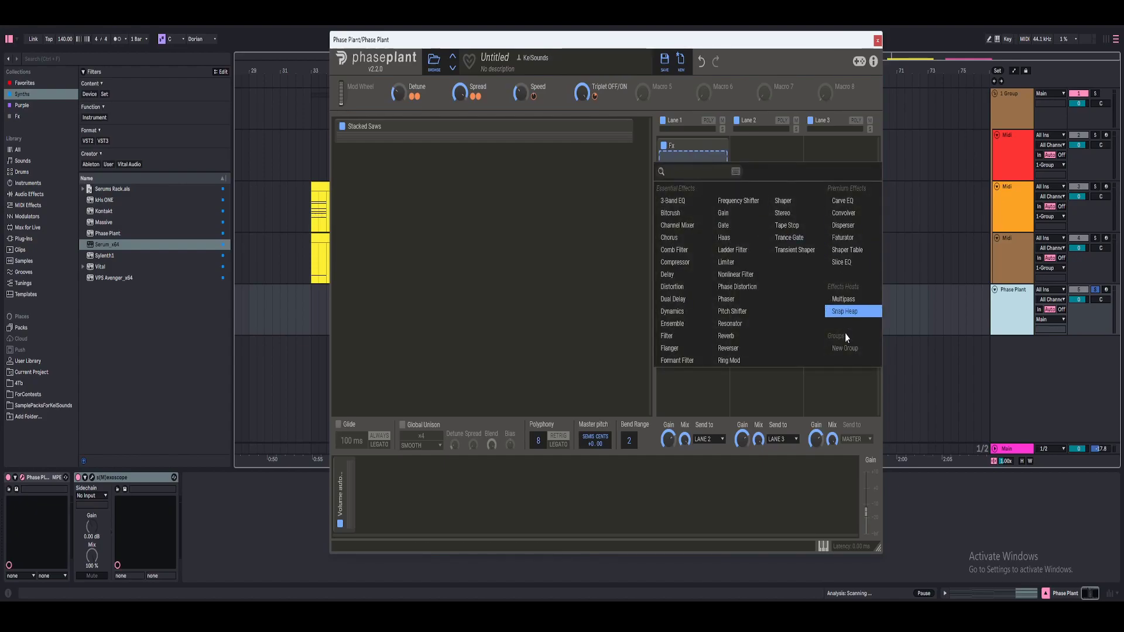
{"action": "left_click", "coordinate": [845, 300]}
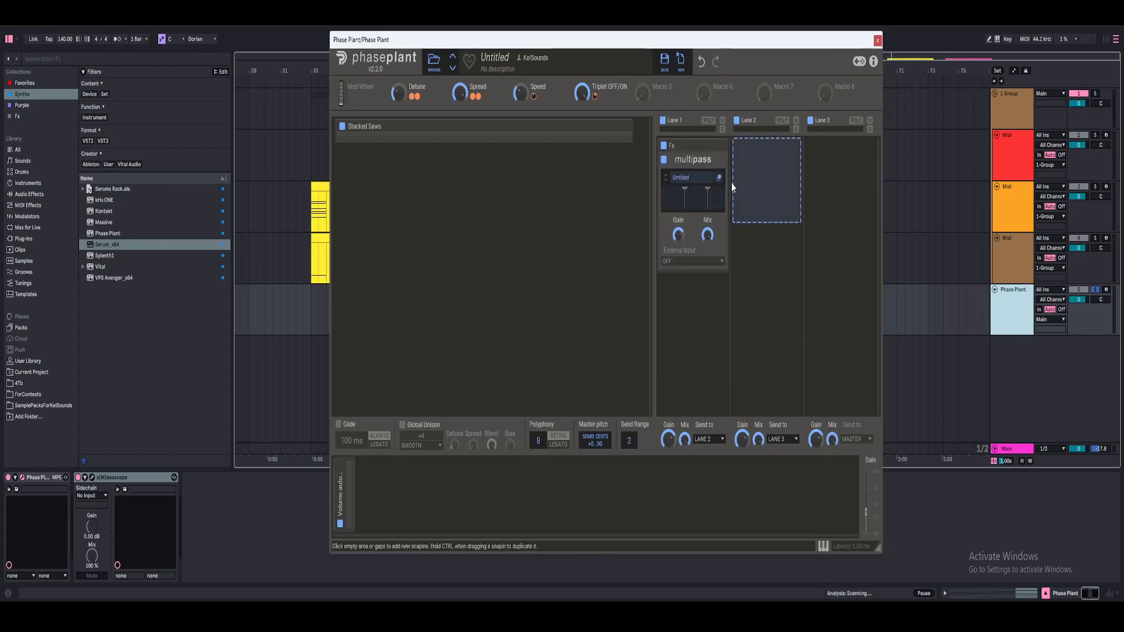
{"action": "left_click", "coordinate": [668, 177]}
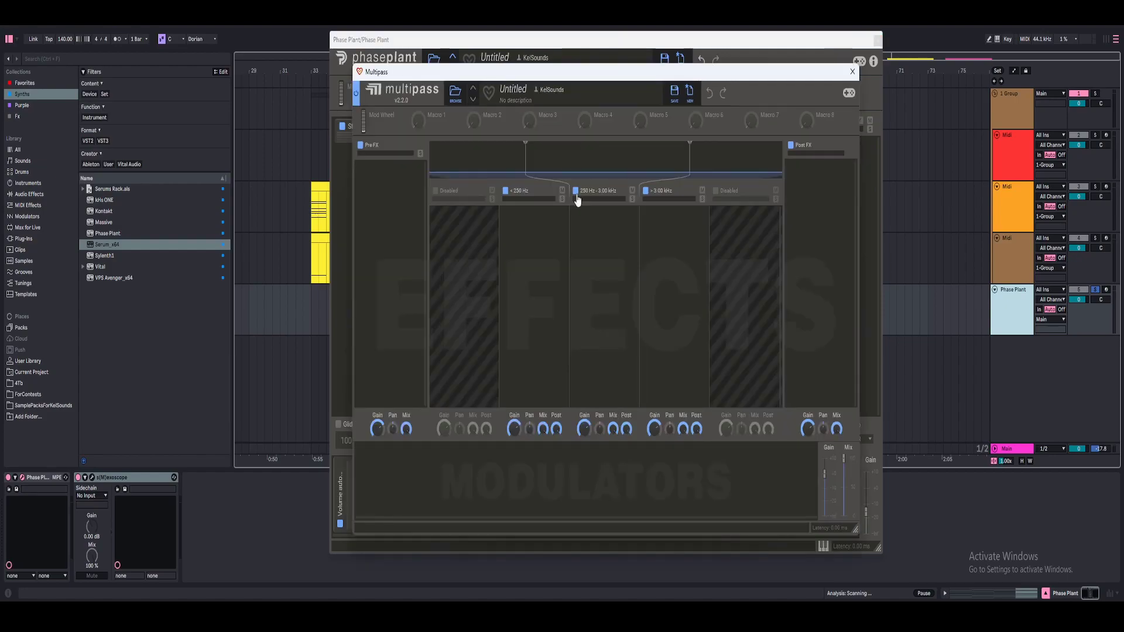
Add a Dynamics effect to the high band and set the band split frequency to about 2.5 kHz
{"action": "left_click", "coordinate": [673, 243]}
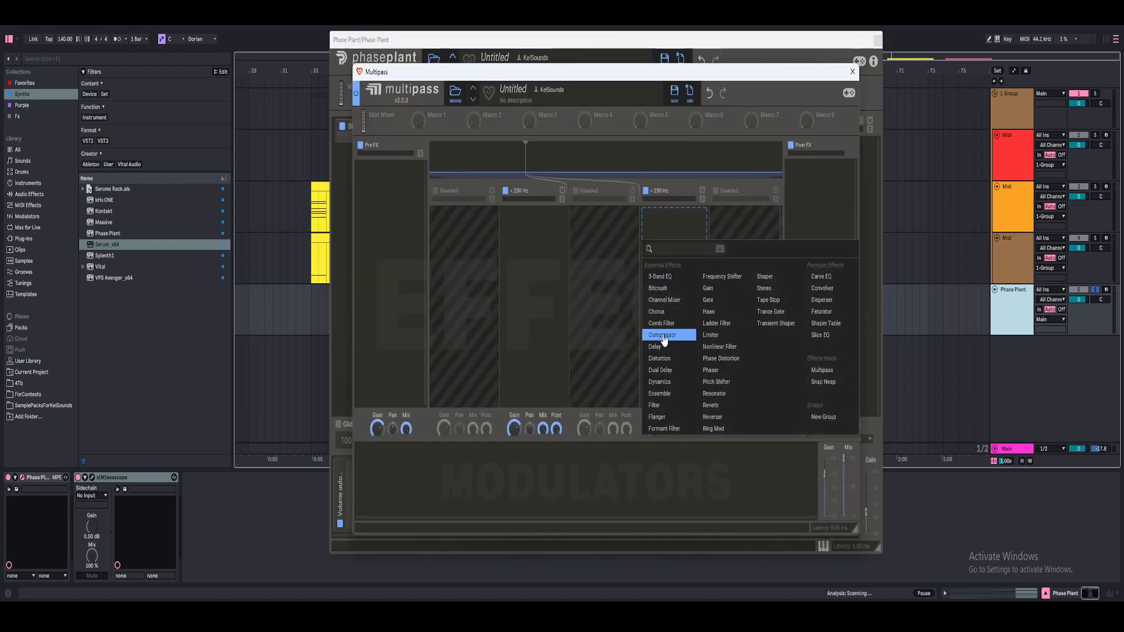
{"action": "left_click", "coordinate": [664, 383]}
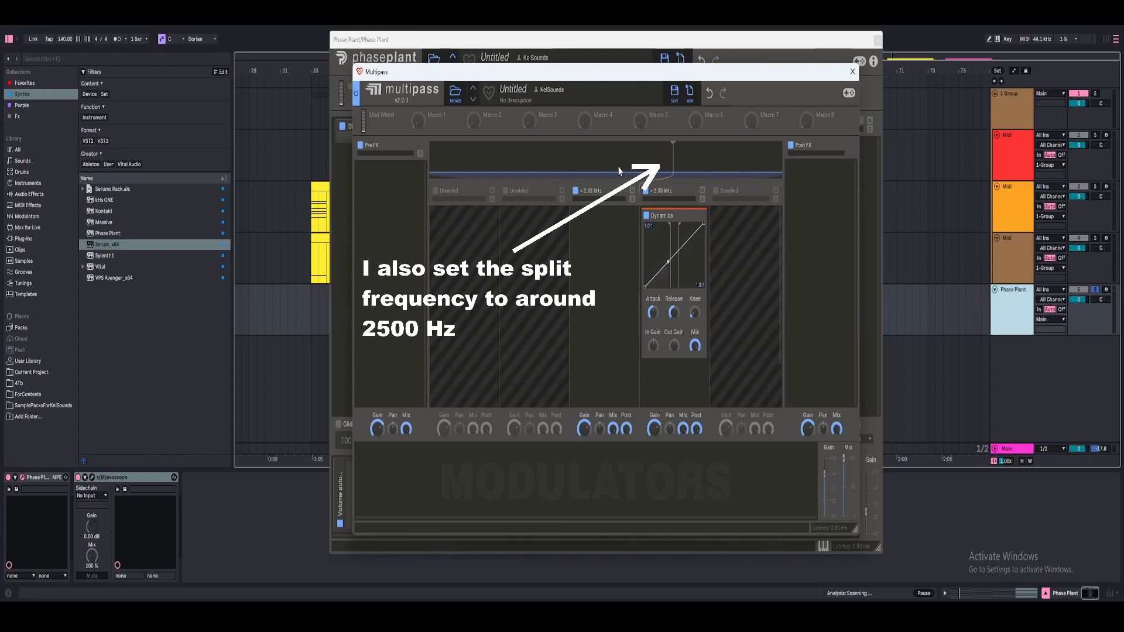
{"action": "left_click_drag", "start_coordinate": [677, 163], "coordinate": [682, 179]}
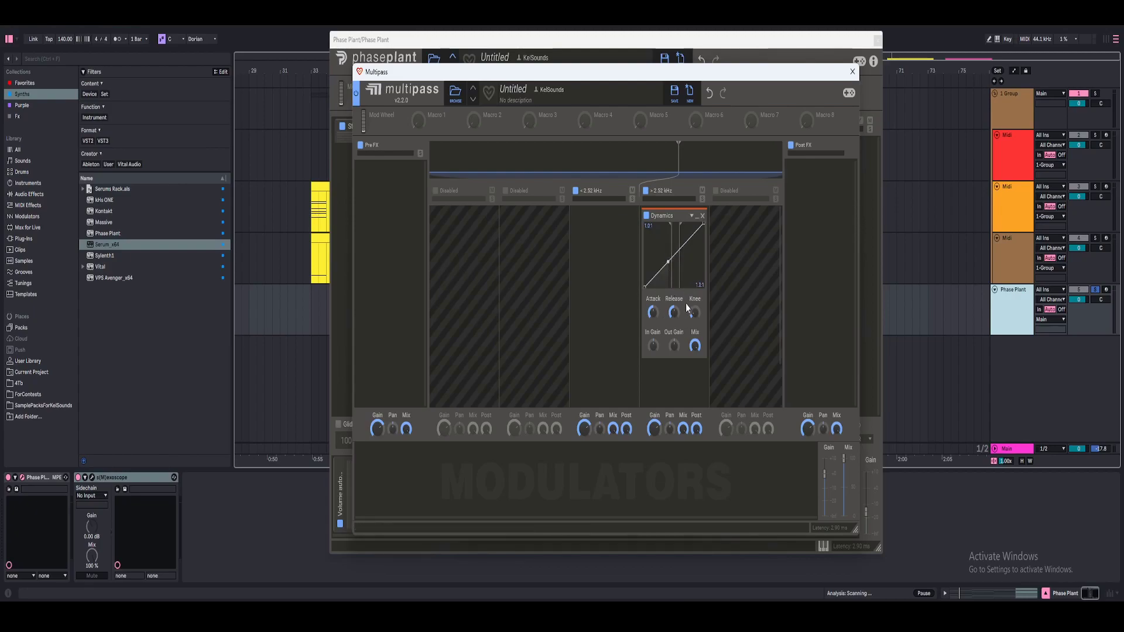
In the high band's Dynamics, set the downward threshold to about -15 dB and add downward and upward compression of about 30:1 and 2:1
{"action": "mouse_move", "coordinate": [675, 274]}
{"action": "left_mouse_down"}
{"action": "mouse_move", "coordinate": [675, 243]}
{"action": "mouse_move", "coordinate": [684, 266]}
{"action": "left_mouse_up"}
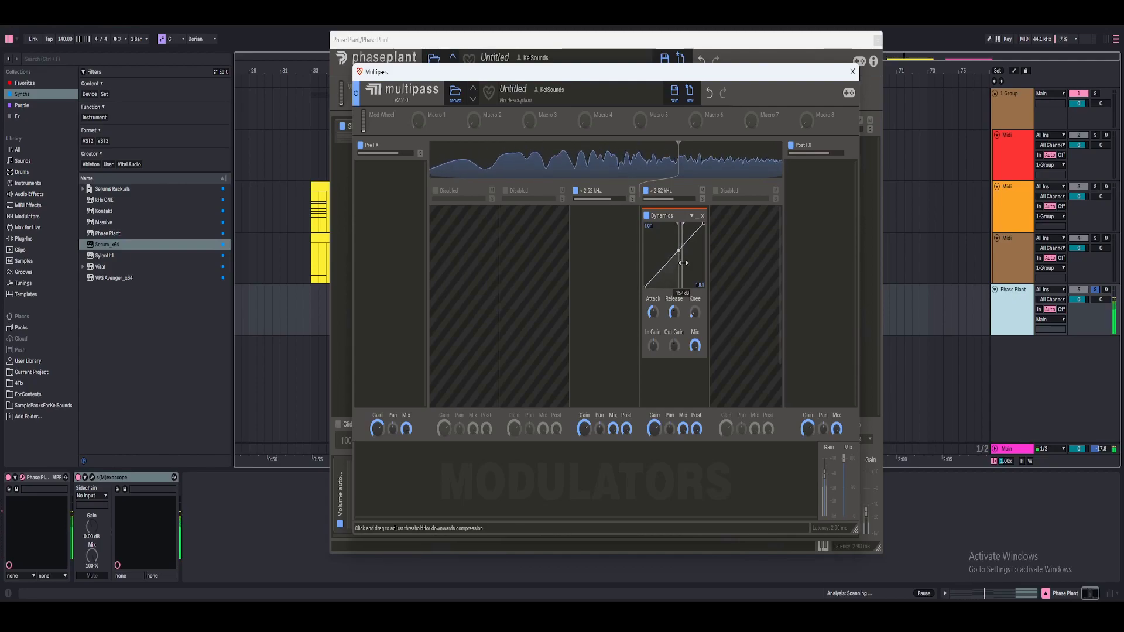
{"action": "left_click_drag", "start_coordinate": [703, 224], "coordinate": [703, 247]}
{"action": "left_click_drag", "start_coordinate": [645, 287], "coordinate": [644, 269]}
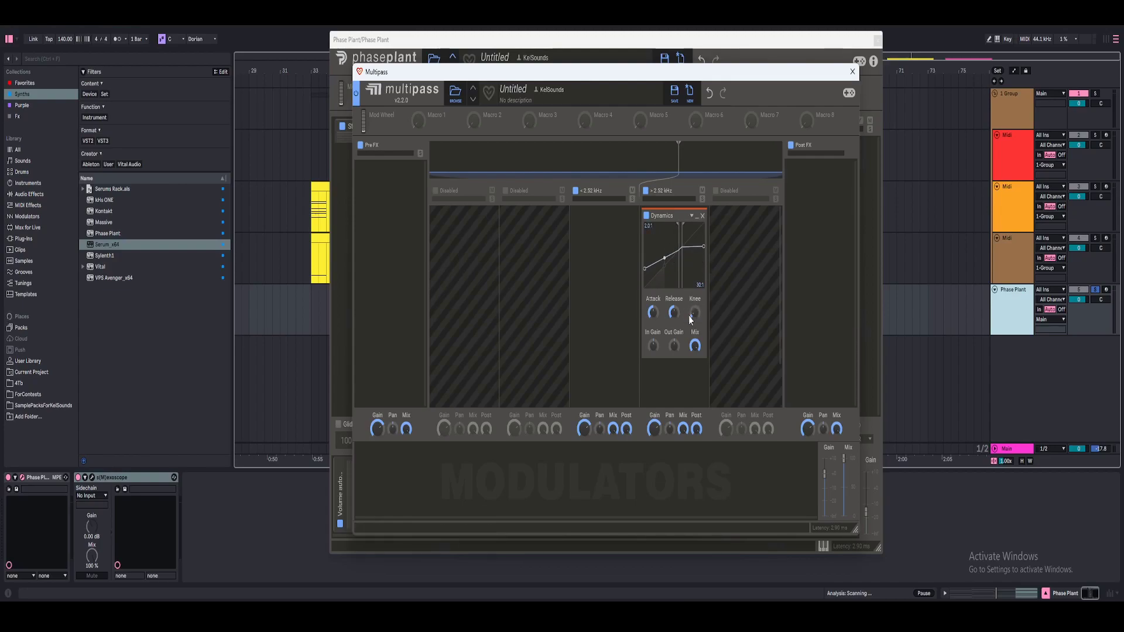
Set the low threshold of the high band's Dynamics to -18 dB
{"action": "right_click", "coordinate": [679, 269]}
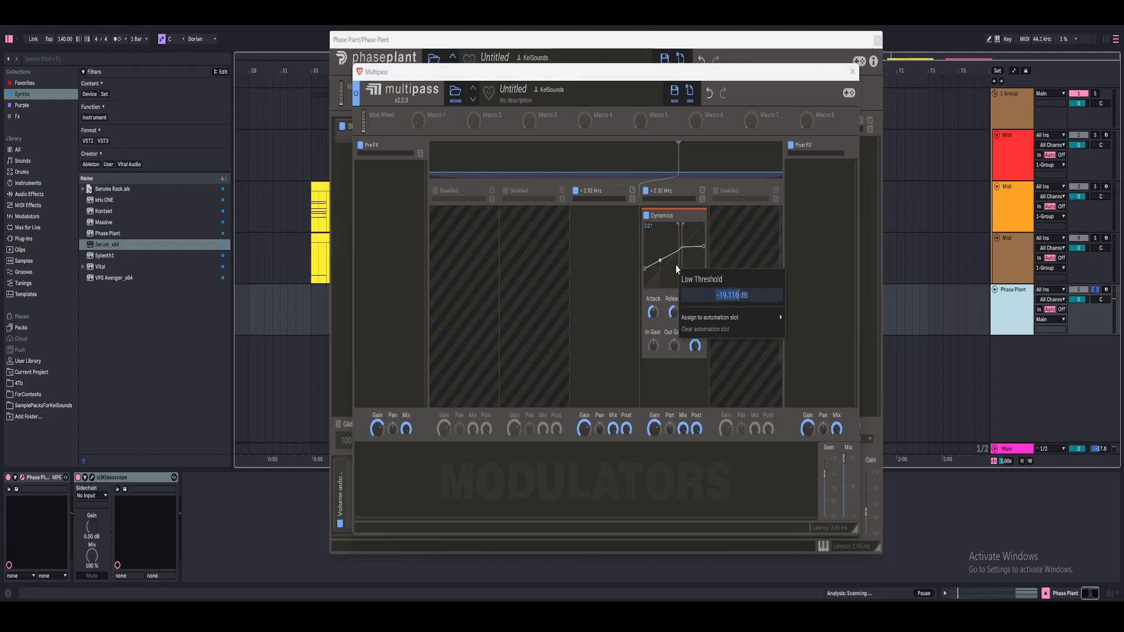
{"action": "type", "text": "-18"}
{"action": "key", "text": "Return"}
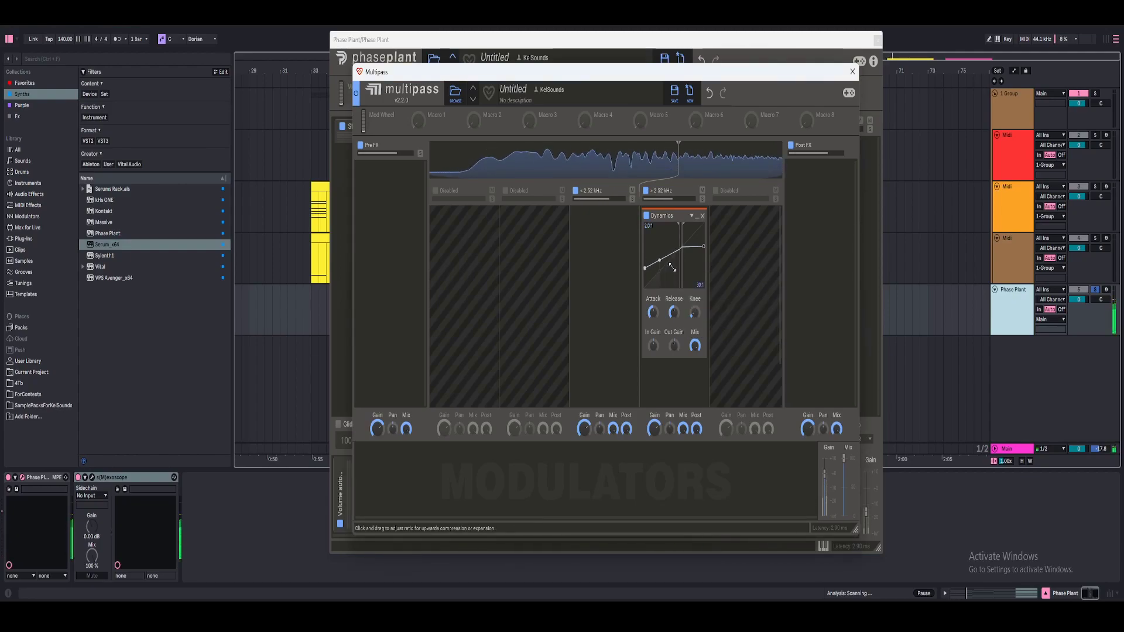
{"action": "right_click", "coordinate": [664, 259]}
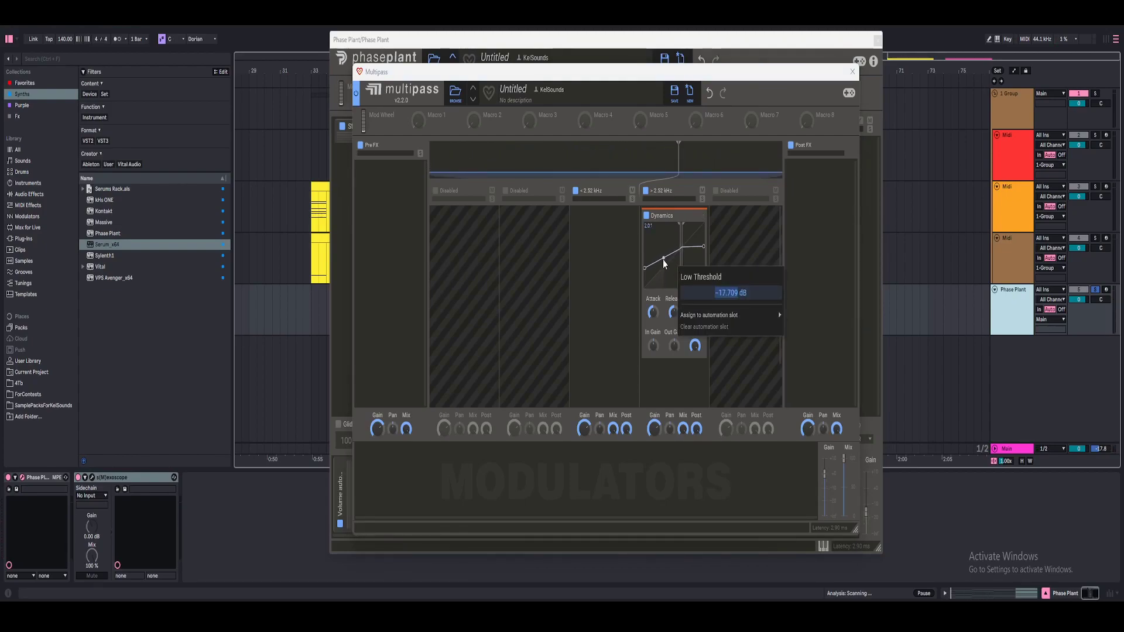
{"action": "type", "text": "-18"}
{"action": "key", "text": "Return"}
Lower the release of the high band's Dynamics to about 57% while auditioning the chord clip
{"action": "key", "text": "space"}
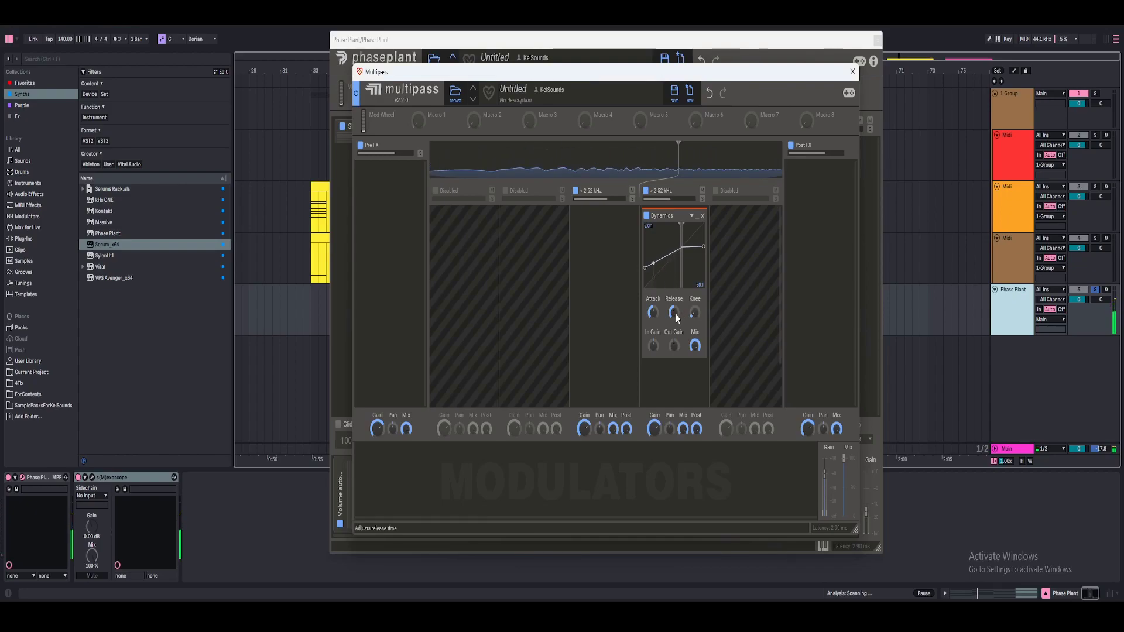
{"action": "left_click_drag", "start_coordinate": [676, 316], "coordinate": [677, 316]}
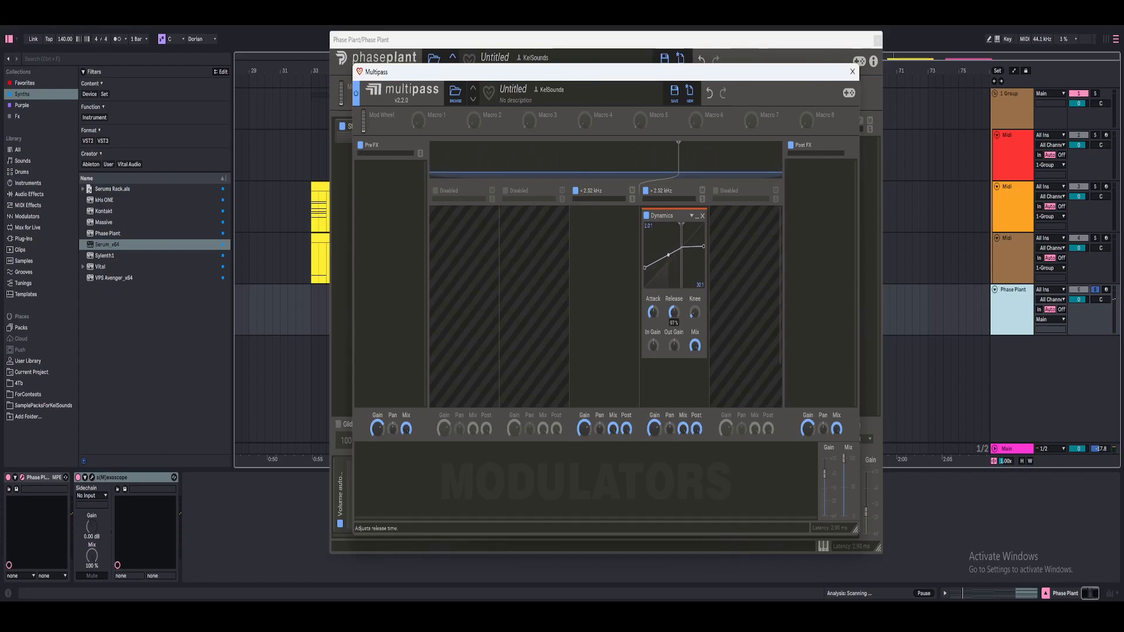
{"action": "left_click_drag", "start_coordinate": [674, 313], "coordinate": [674, 342]}
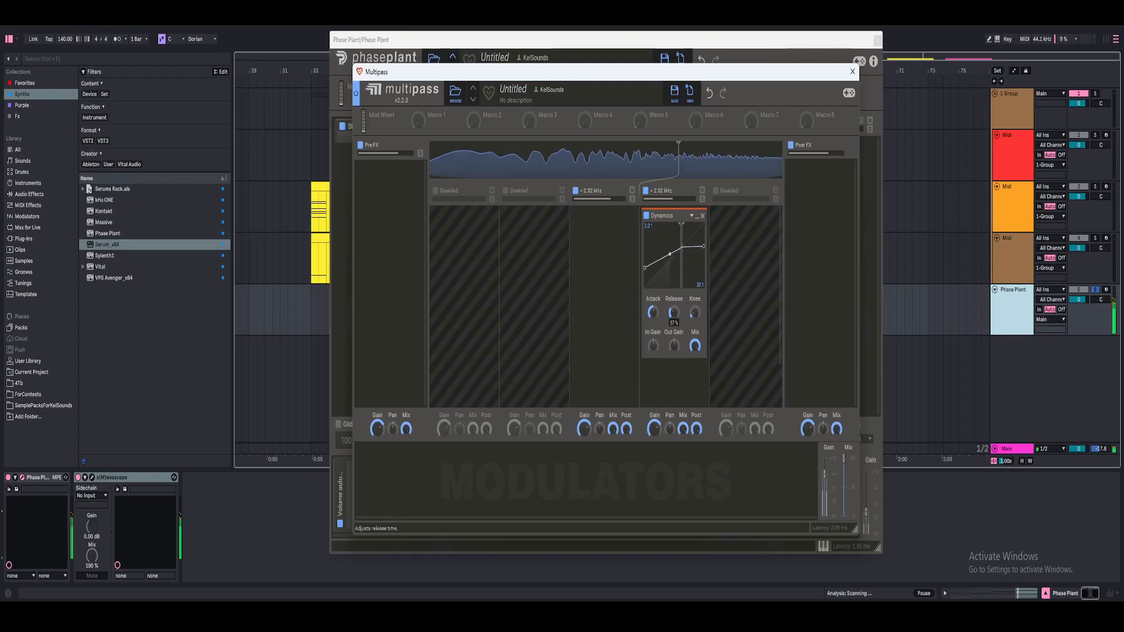
{"action": "key", "text": "space"}
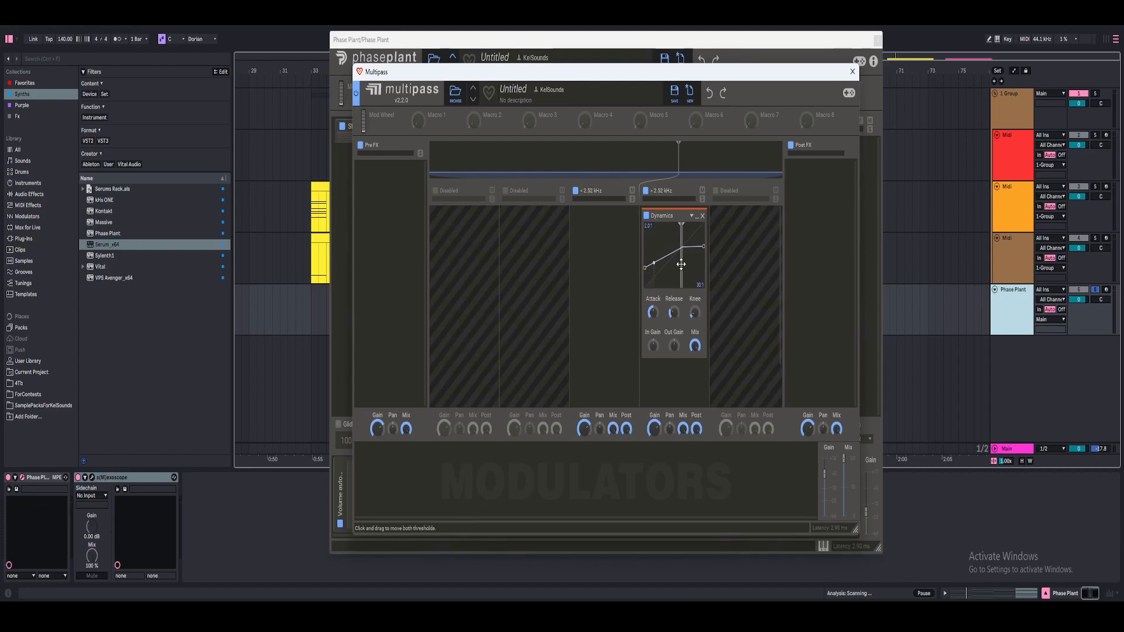
Raise both high-band Dynamics thresholds to about -9.0 and -7.6 dB, and set the effect's mix to about 62%
{"action": "left_click_drag", "start_coordinate": [681, 264], "coordinate": [688, 270]}
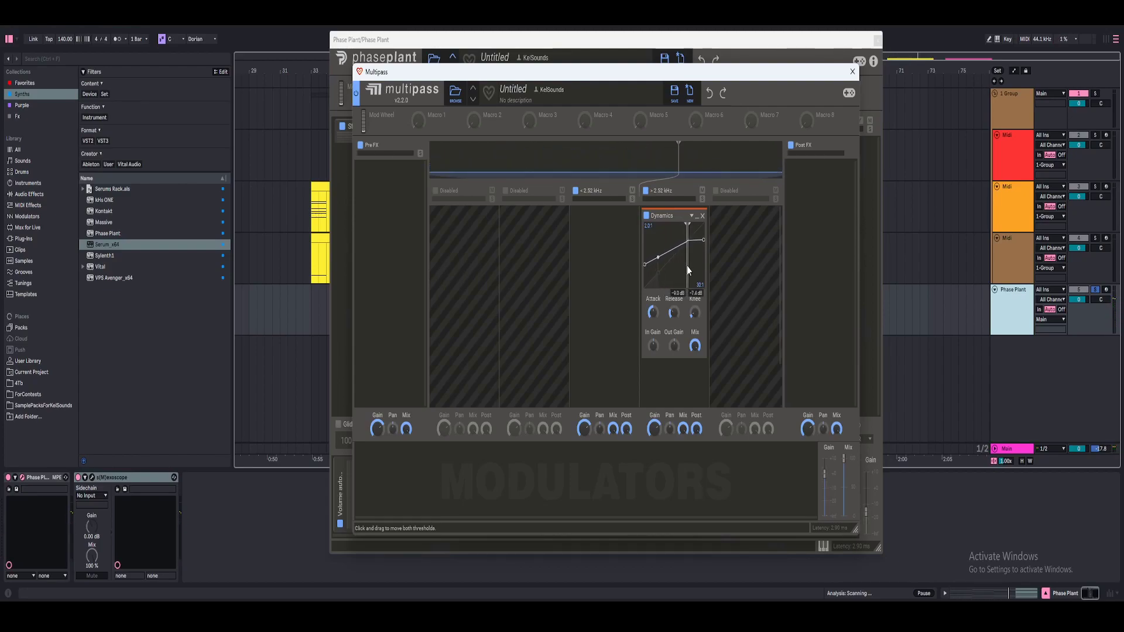
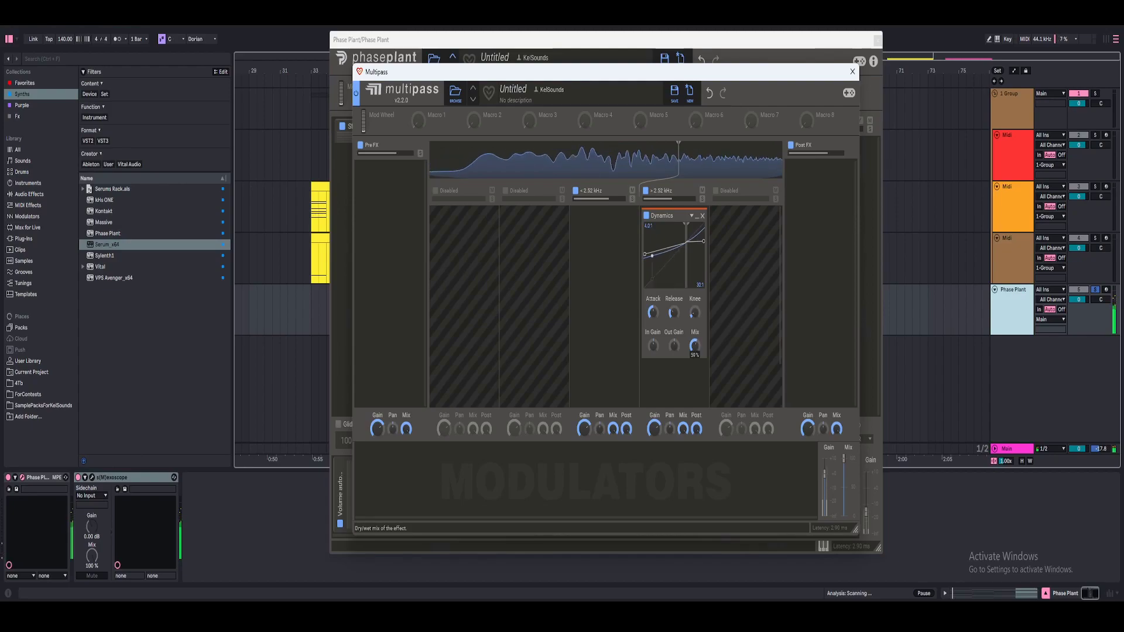
{"action": "left_click_drag", "start_coordinate": [694, 345], "coordinate": [694, 343]}
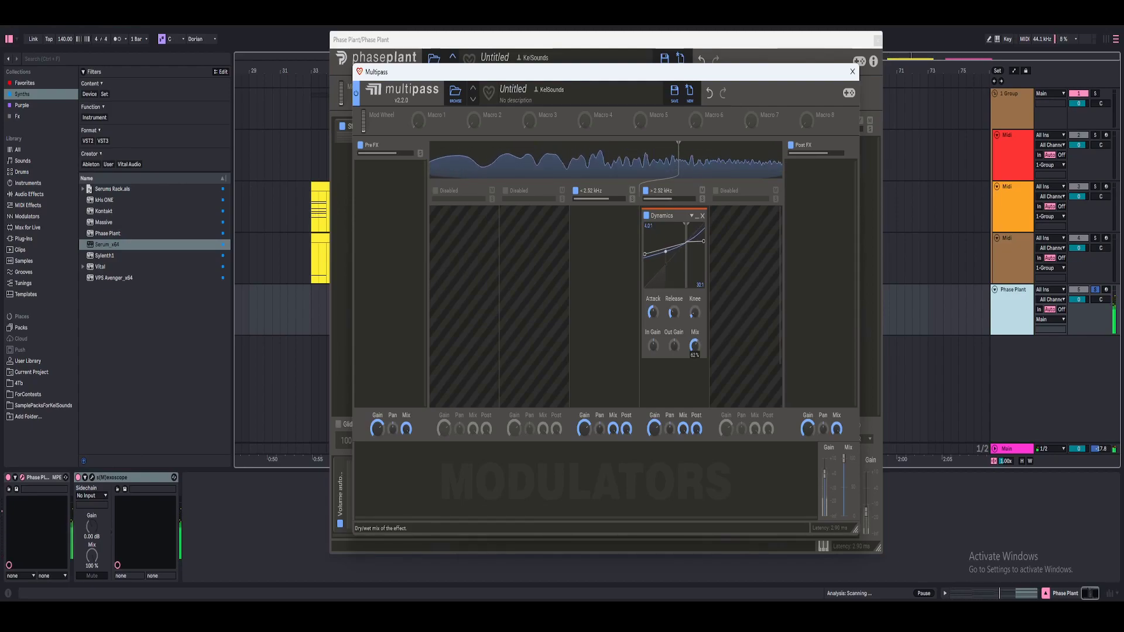
{"action": "left_click_drag", "start_coordinate": [695, 345], "coordinate": [695, 346]}
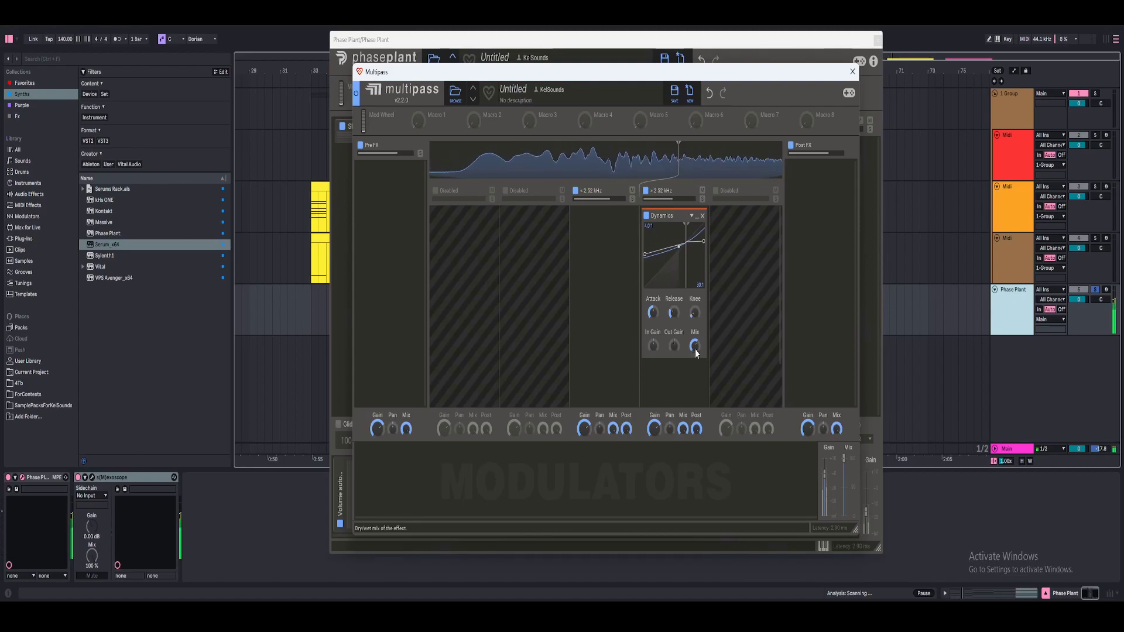
Bypass and re-enable the high band's Dynamics for comparison, and lower its mix slightly
{"action": "left_click", "coordinate": [647, 216]}
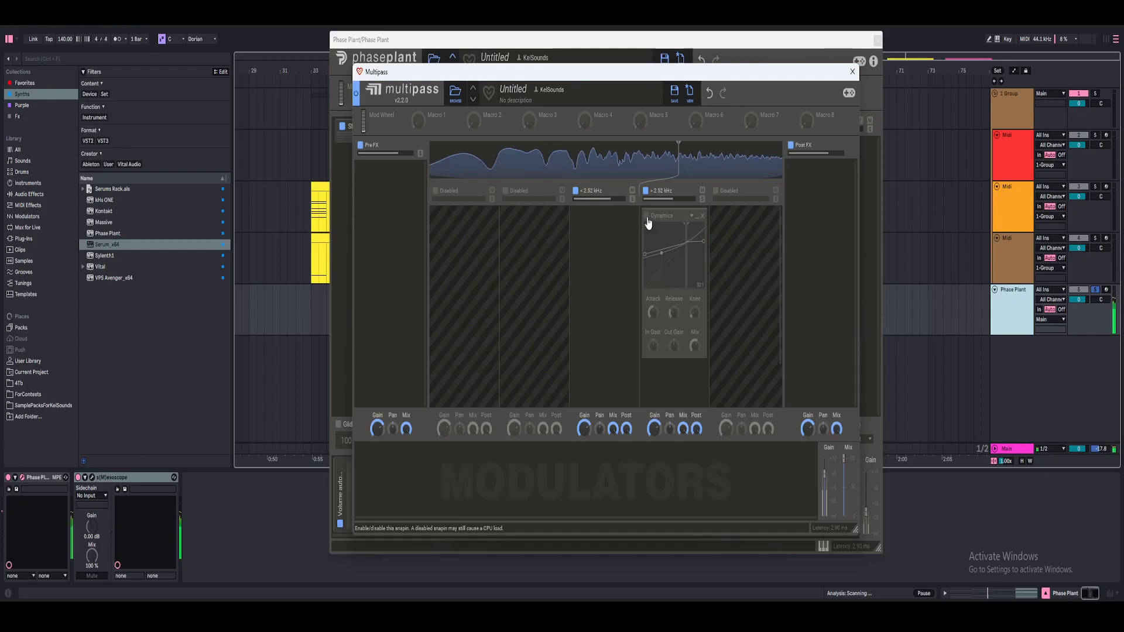
{"action": "left_click", "coordinate": [647, 216]}
{"action": "left_click_drag", "start_coordinate": [695, 346], "coordinate": [695, 351]}
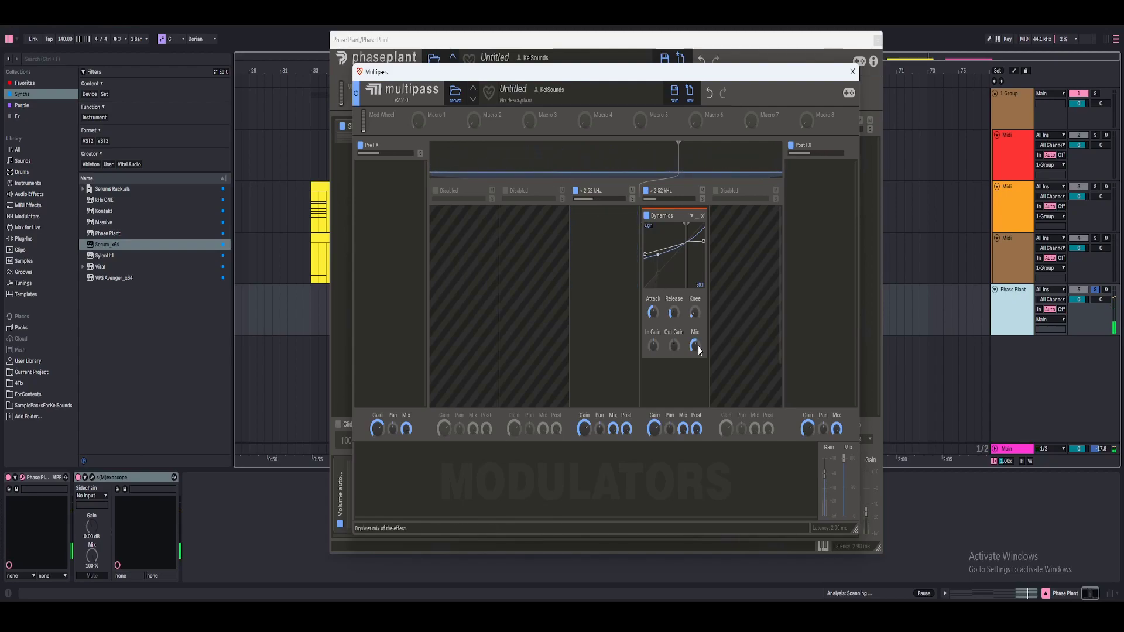
Add a Dynamics effect to the low band, adjust its threshold and set its downward compression ratio to about 2:1
{"action": "left_click", "coordinate": [601, 240]}
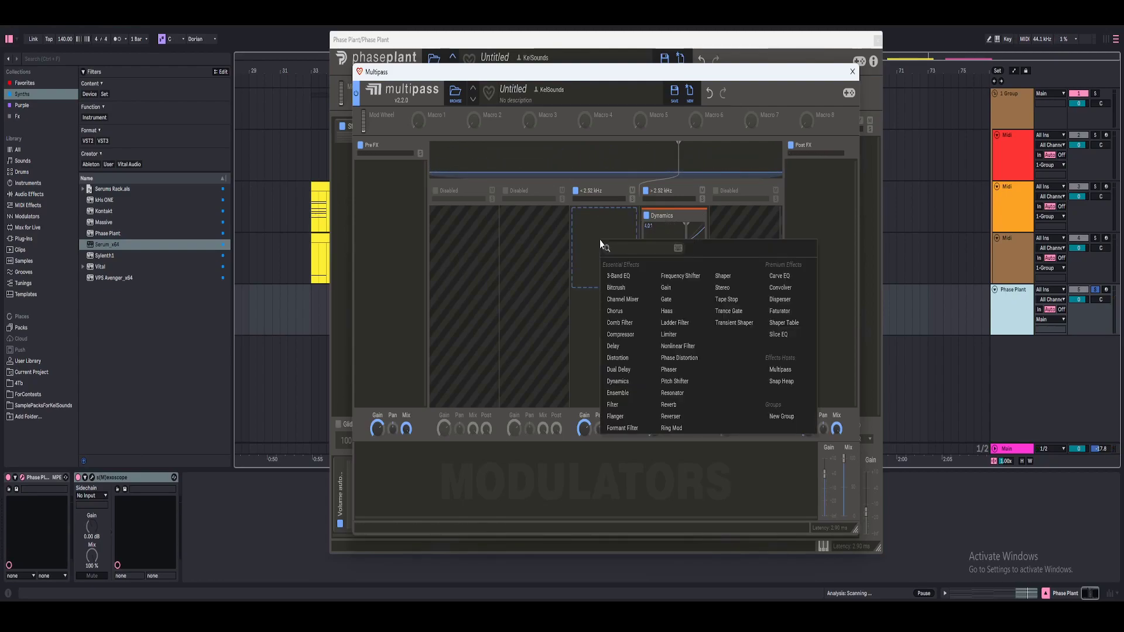
{"action": "left_click", "coordinate": [611, 385]}
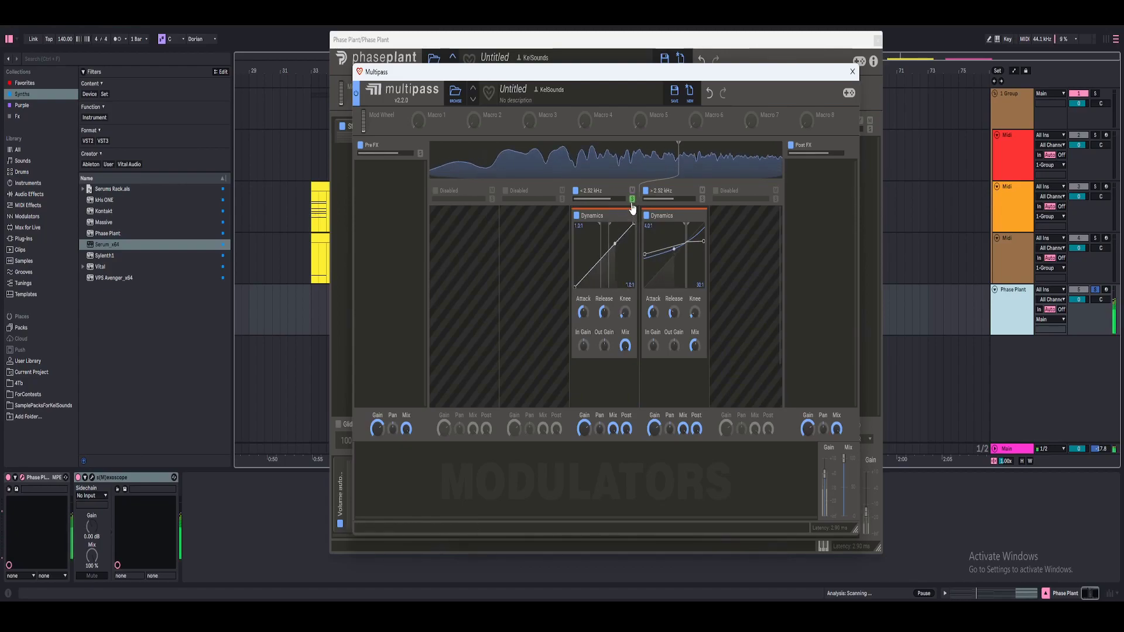
{"action": "left_click_drag", "start_coordinate": [603, 261], "coordinate": [618, 266]}
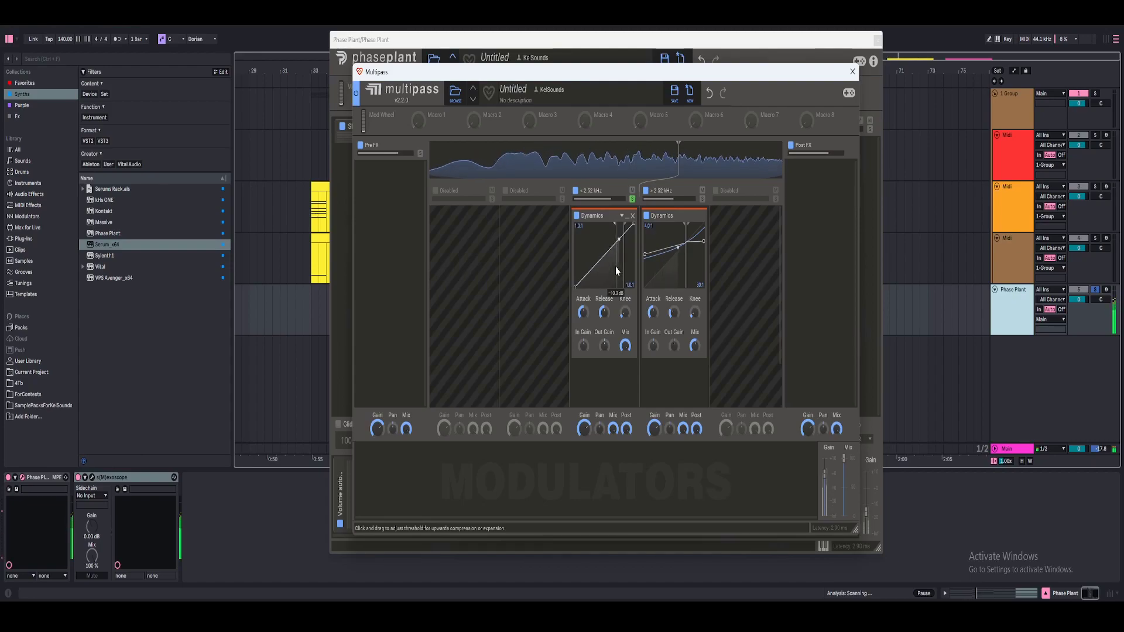
{"action": "left_click_drag", "start_coordinate": [616, 265], "coordinate": [616, 271]}
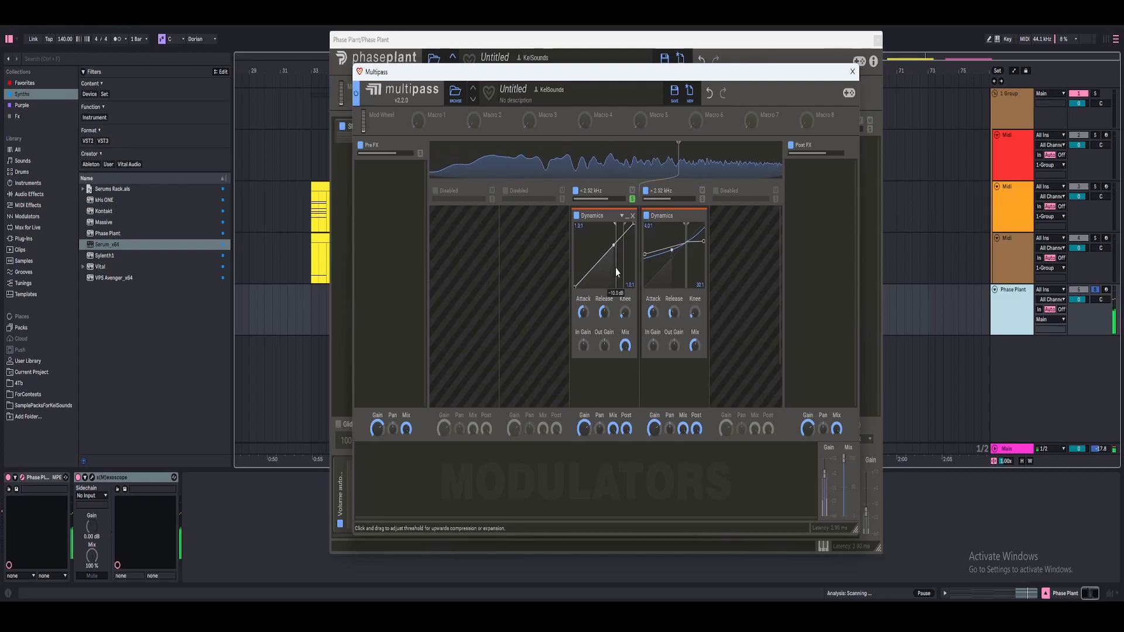
{"action": "left_click_drag", "start_coordinate": [616, 269], "coordinate": [631, 233]}
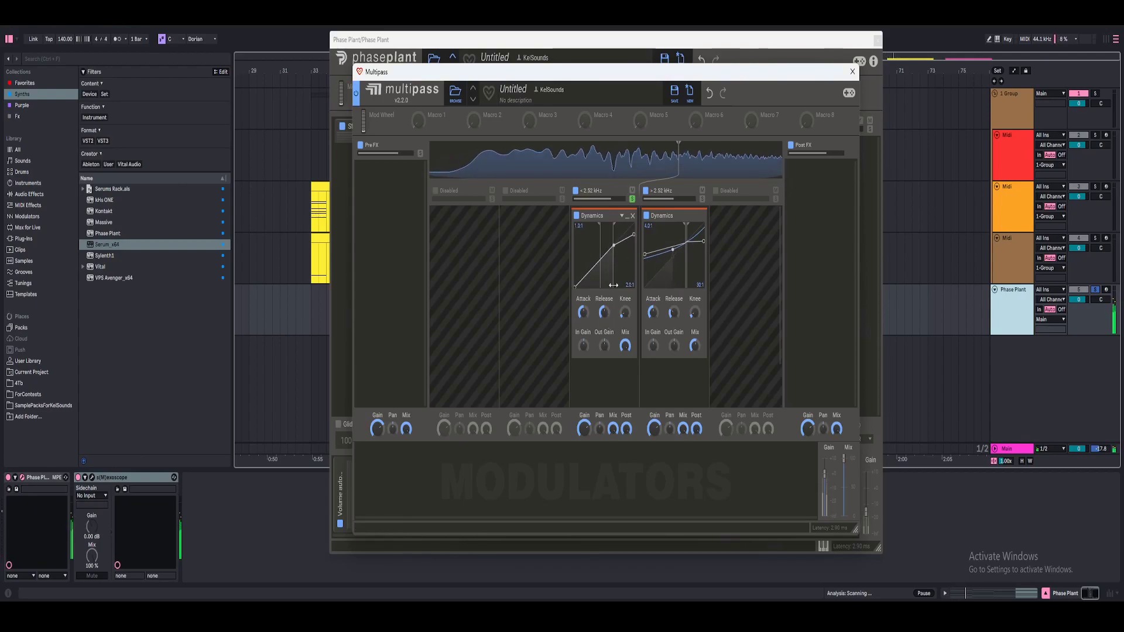
Set the mix of the low band's Dynamics to about 30%, and compare the sound with the effect bypassed and enabled
{"action": "left_click_drag", "start_coordinate": [626, 345], "coordinate": [626, 410]}
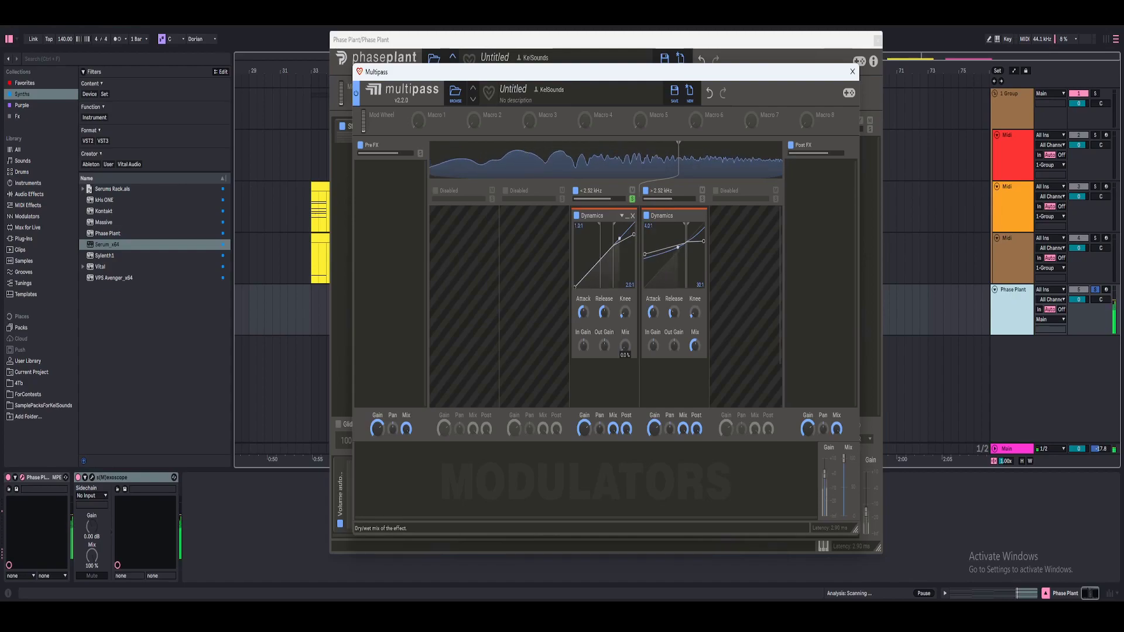
{"action": "left_click_drag", "start_coordinate": [626, 345], "coordinate": [625, 323]}
{"action": "left_click_drag", "start_coordinate": [625, 360], "coordinate": [626, 362]}
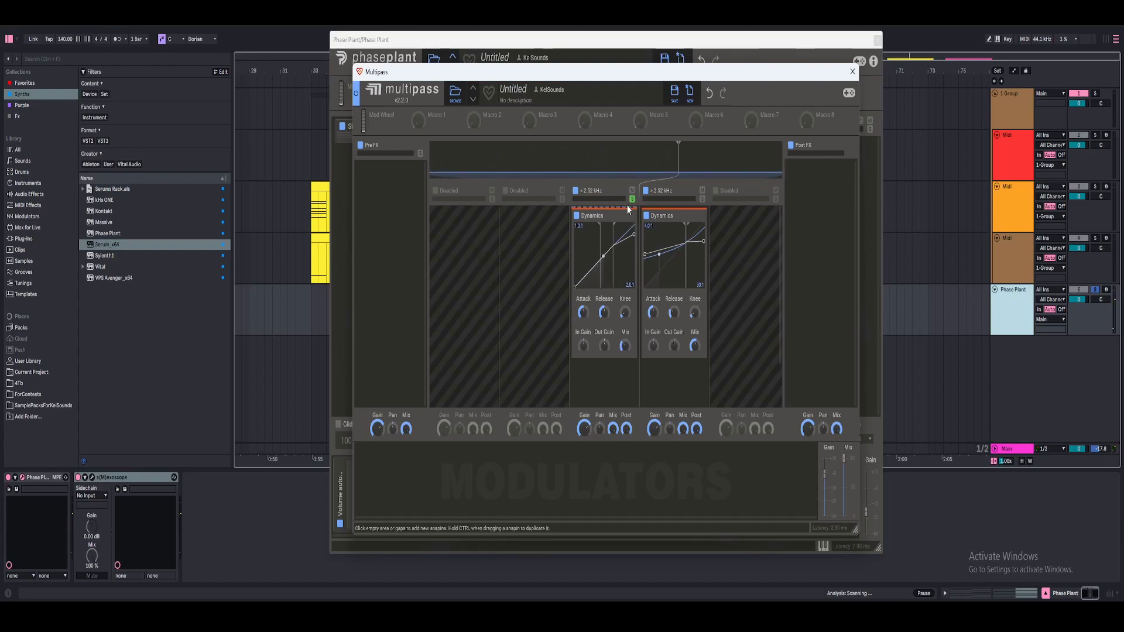
{"action": "left_click_drag", "start_coordinate": [626, 346], "coordinate": [627, 369]}
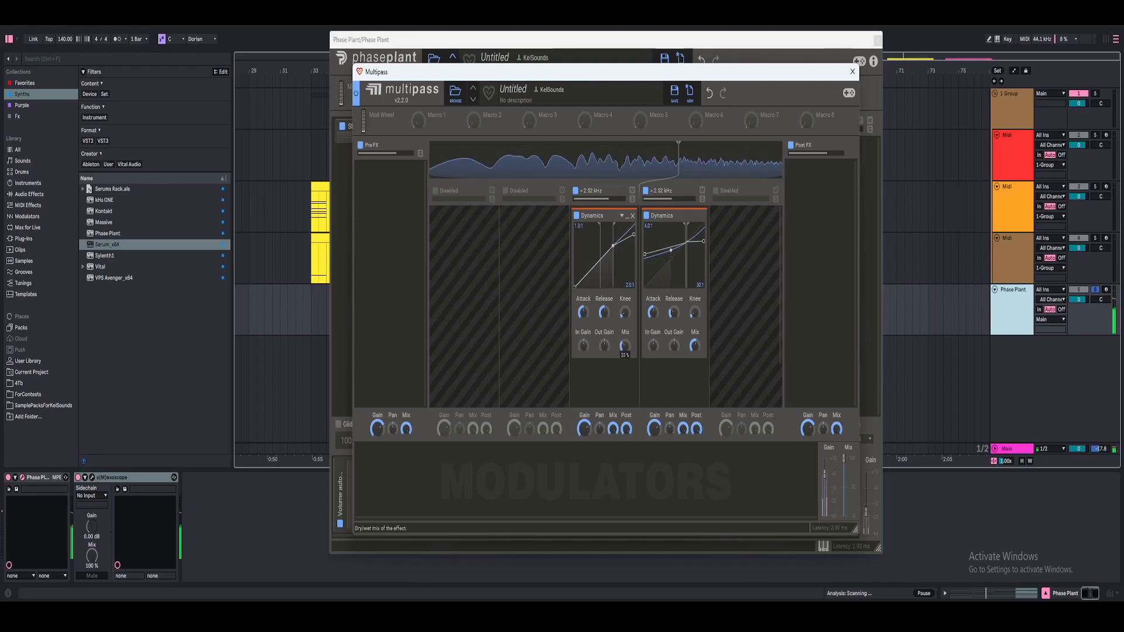
{"action": "left_click_drag", "start_coordinate": [626, 346], "coordinate": [625, 380]}
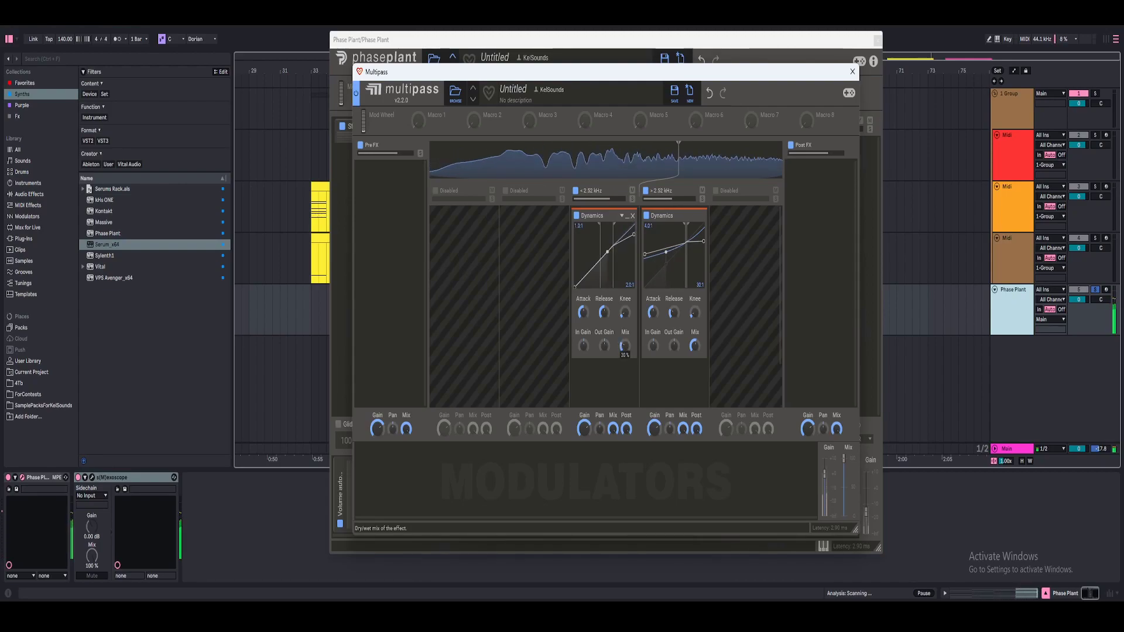
{"action": "left_click", "coordinate": [578, 217]}
{"action": "left_click", "coordinate": [577, 217]}
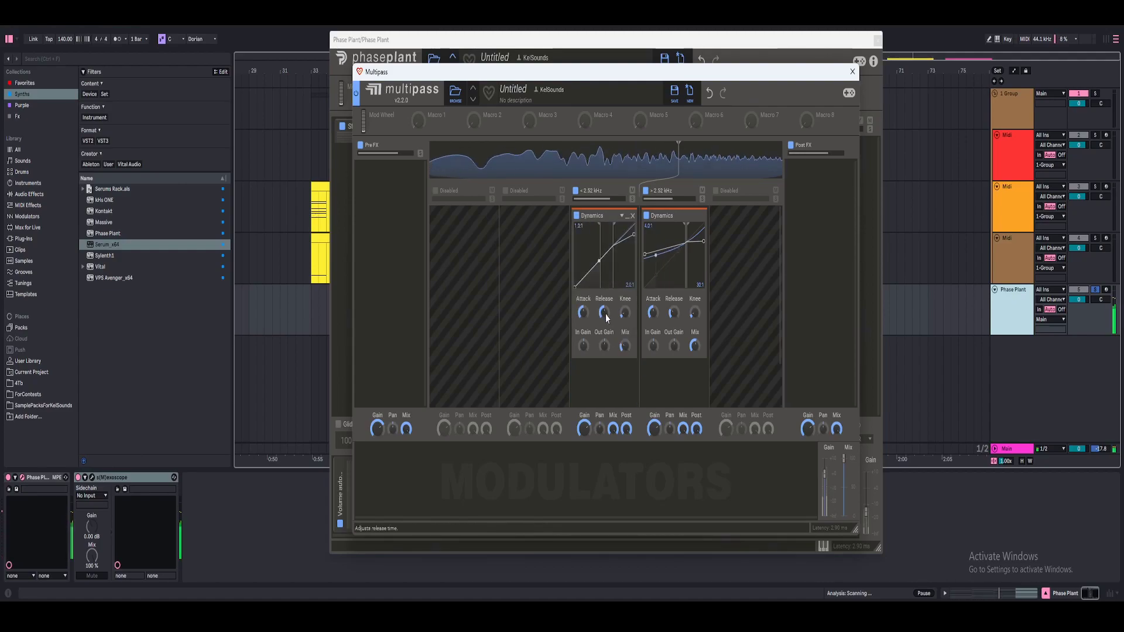
Shorten the release of the low band's Dynamics to near its minimum and readjust its mix
{"action": "left_click_drag", "start_coordinate": [606, 318], "coordinate": [604, 328]}
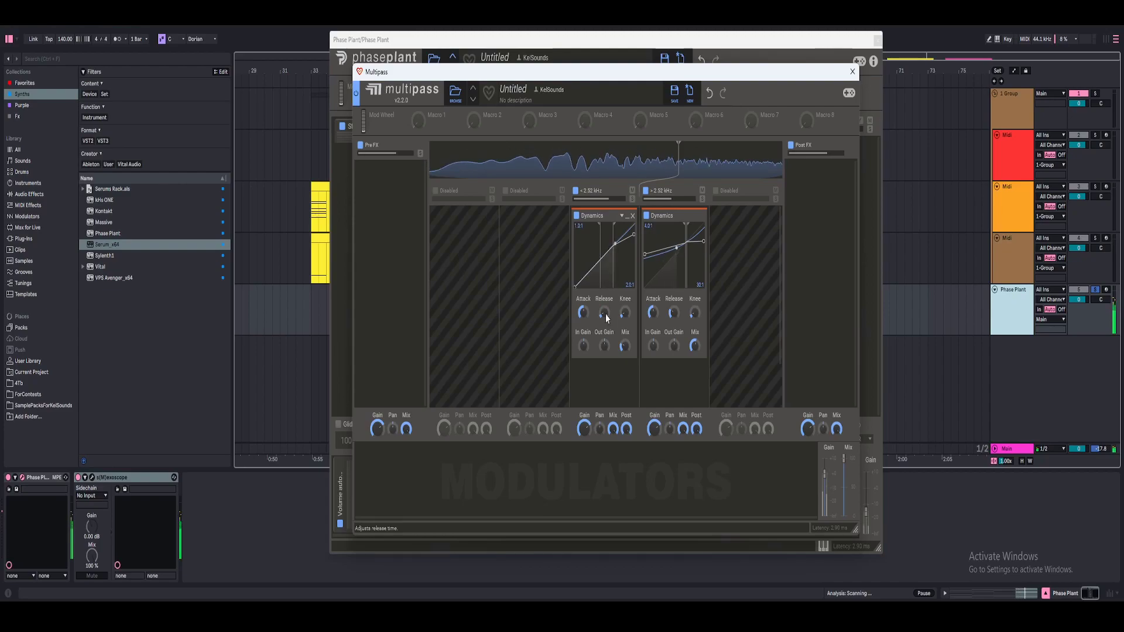
{"action": "double_click", "coordinate": [627, 346]}
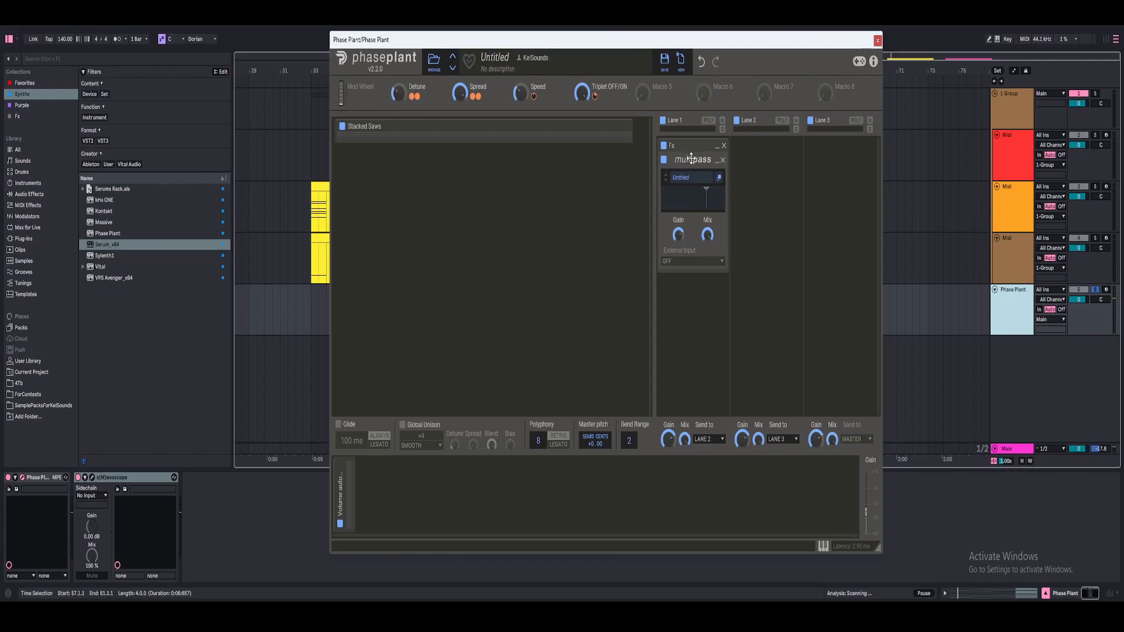
Duplicate the Multipass within the Fx group and bring the copy's mix up slightly from zero while listening
{"action": "key", "text": "ctrl+d"}
{"action": "key", "text": "space"}
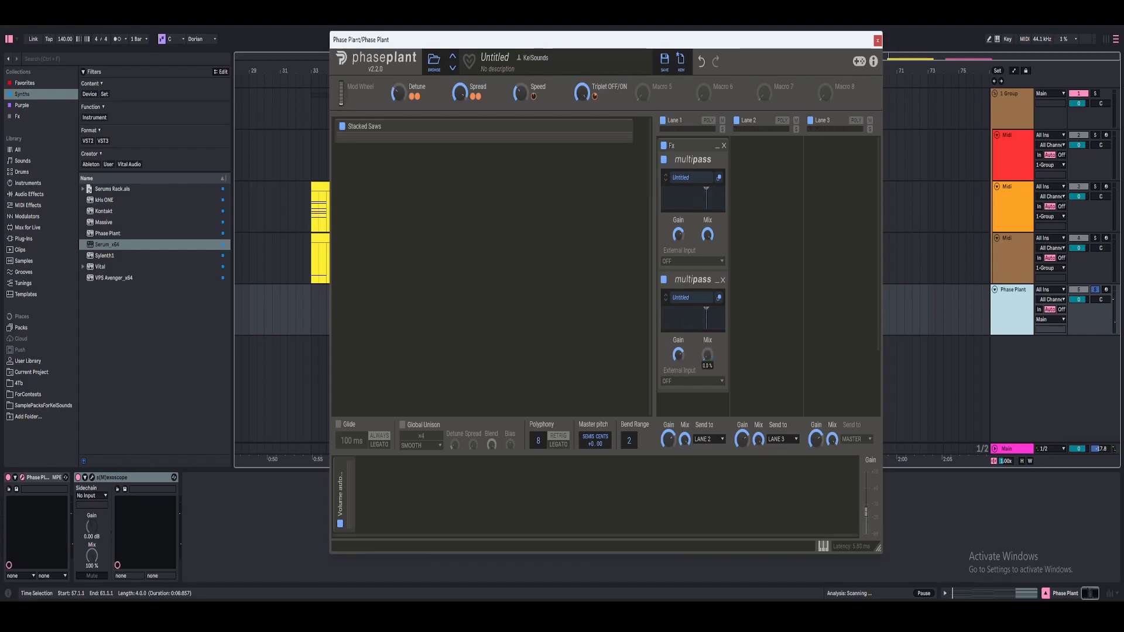
{"action": "left_click_drag", "start_coordinate": [707, 355], "coordinate": [707, 351]}
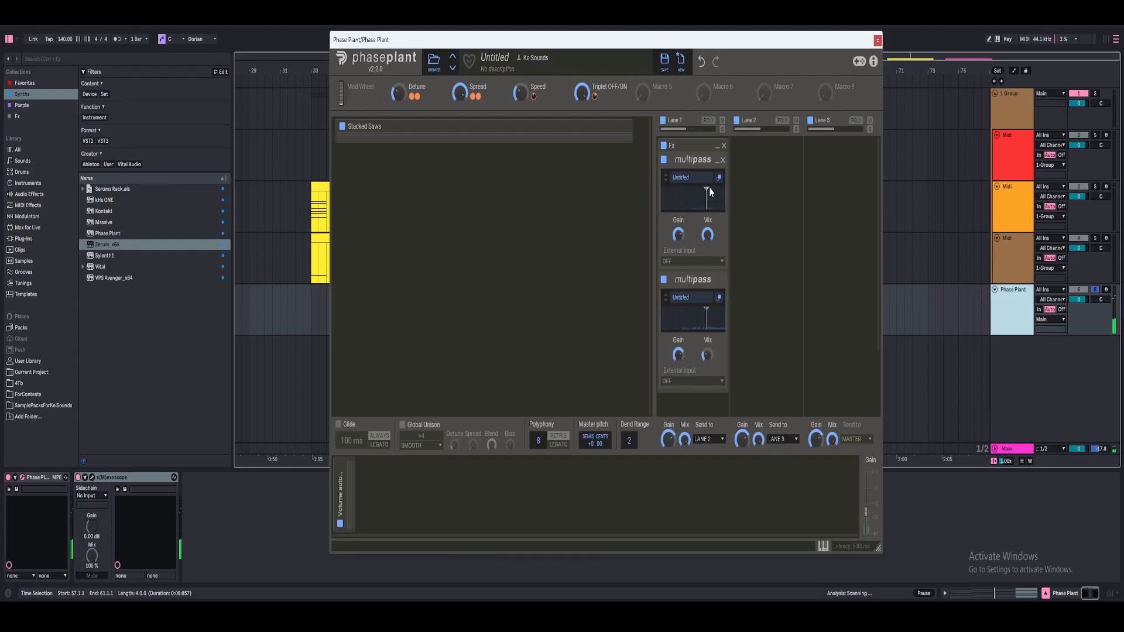
Collapse the Fx group and compare the sound with the group bypassed and enabled
{"action": "left_click", "coordinate": [717, 146]}
{"action": "left_click", "coordinate": [718, 146]}
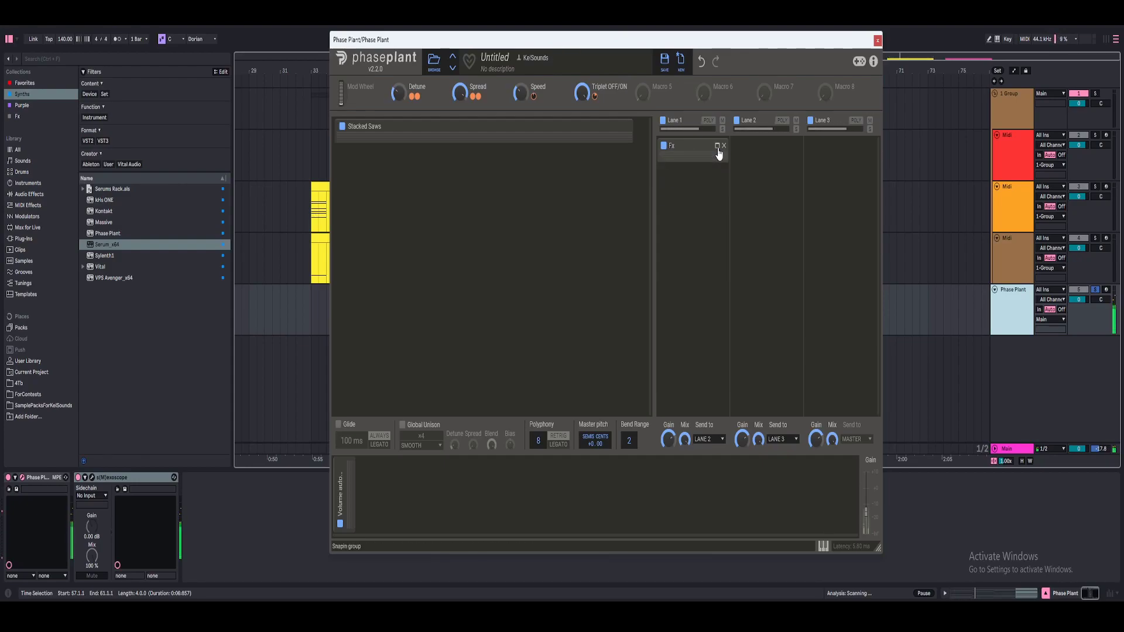
{"action": "left_click", "coordinate": [664, 146]}
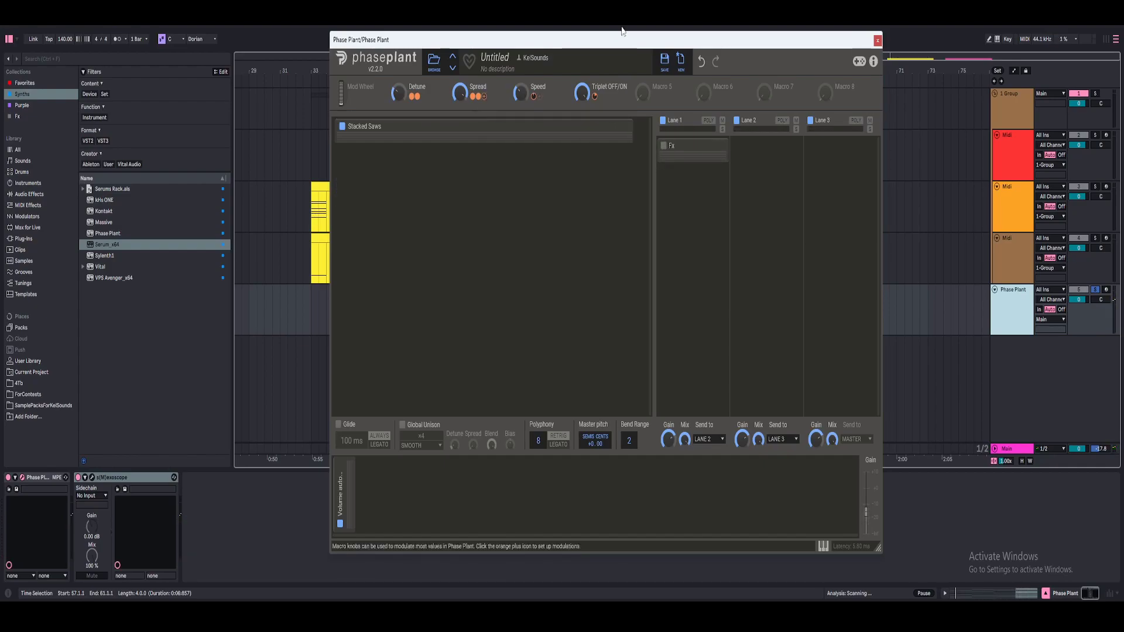
{"action": "key", "text": "Return"}
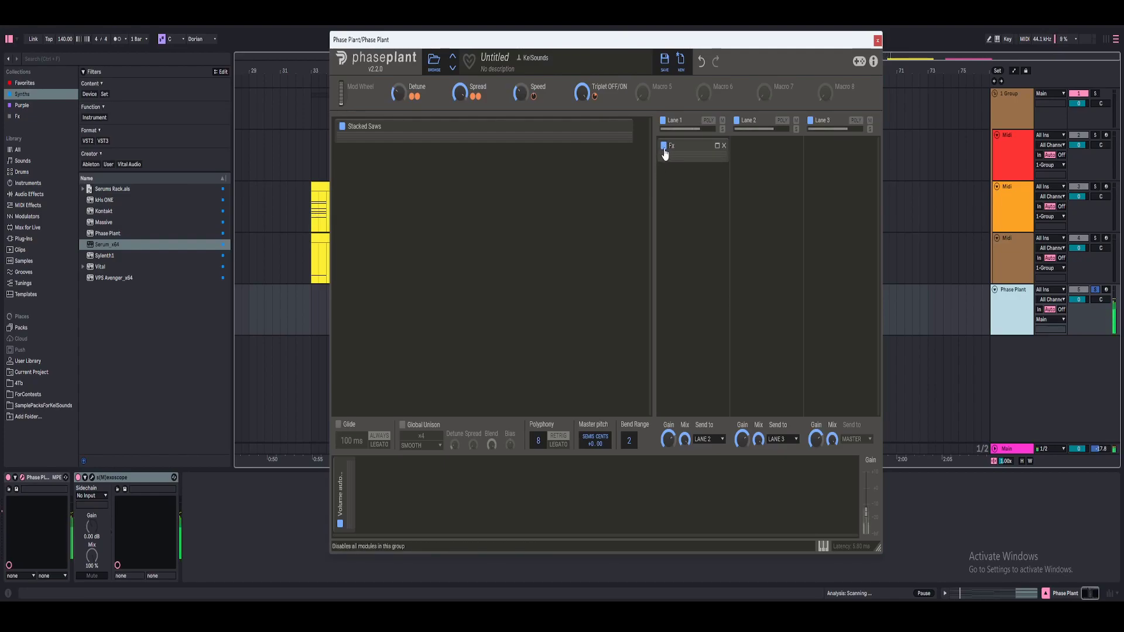
Remove the duplicated Multipass and lengthen the release of the high band's Dynamics in the original to about 87%
{"action": "left_click", "coordinate": [718, 147]}
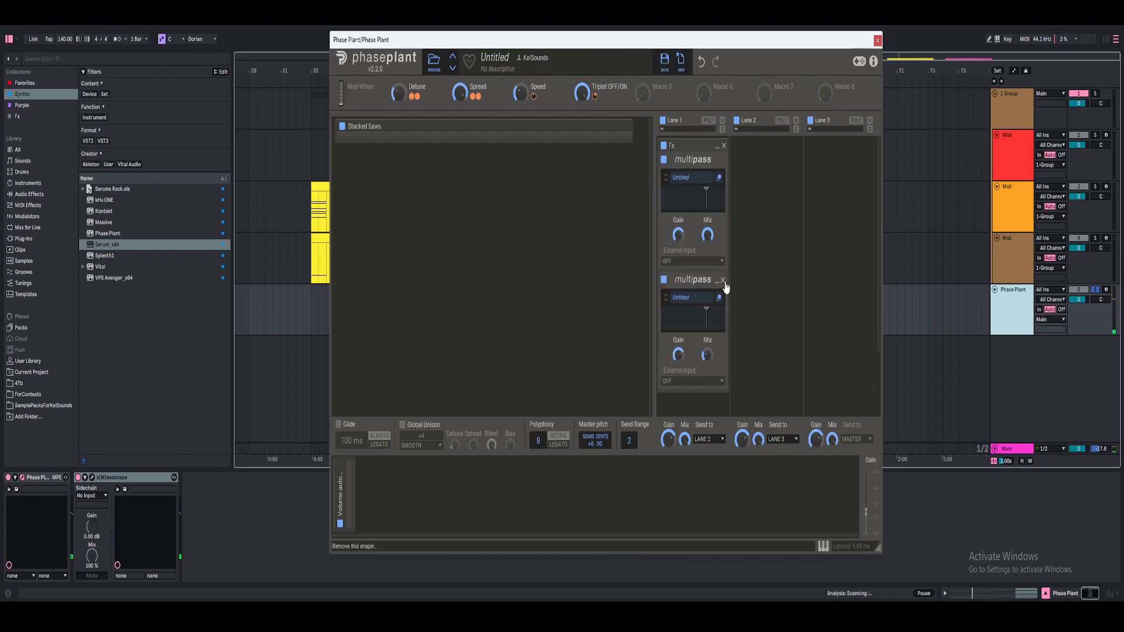
{"action": "left_click", "coordinate": [724, 280]}
{"action": "left_click", "coordinate": [720, 177]}
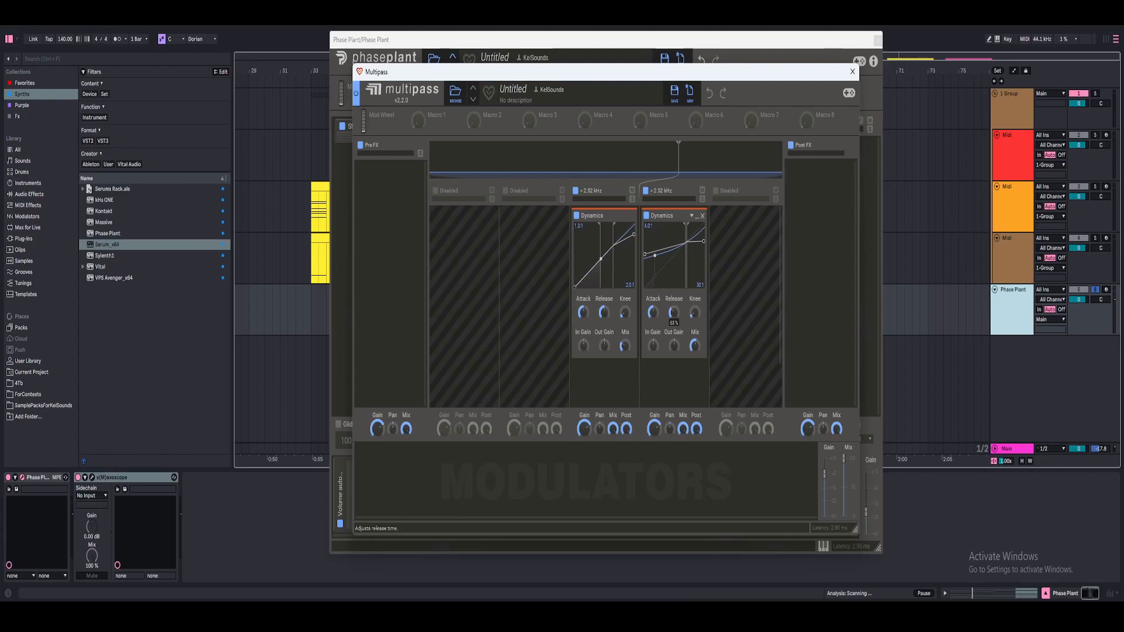
{"action": "mouse_move", "coordinate": [674, 312]}
{"action": "left_mouse_down"}
{"action": "mouse_move", "coordinate": [674, 293]}
{"action": "mouse_move", "coordinate": [674, 306]}
{"action": "left_mouse_up"}
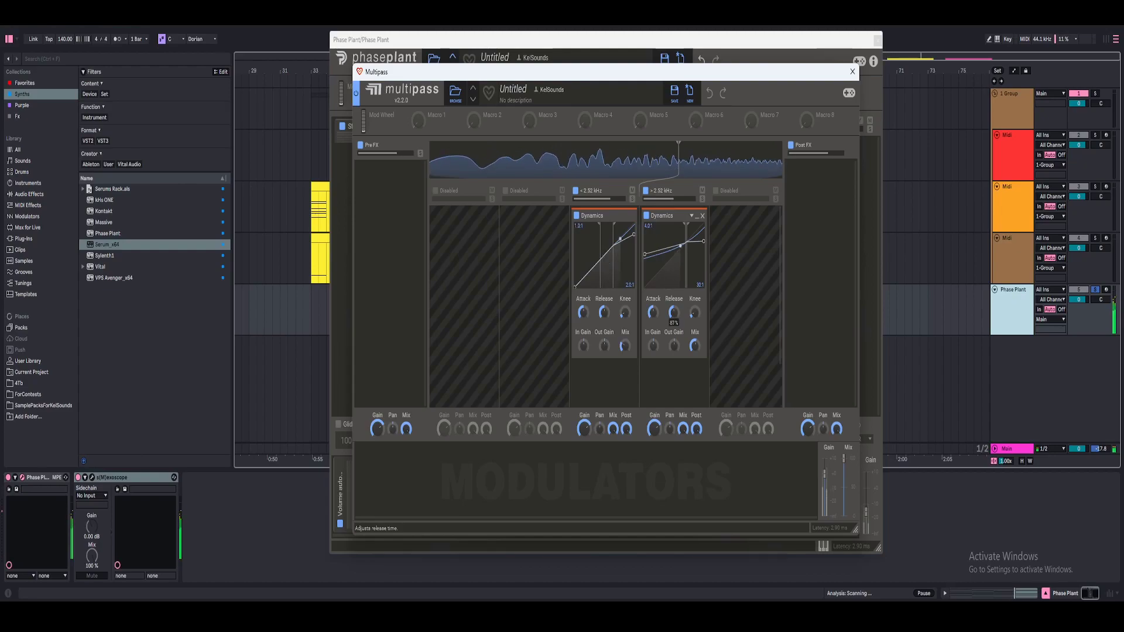
{"action": "key", "text": "space"}
{"action": "left_click", "coordinate": [852, 71]}
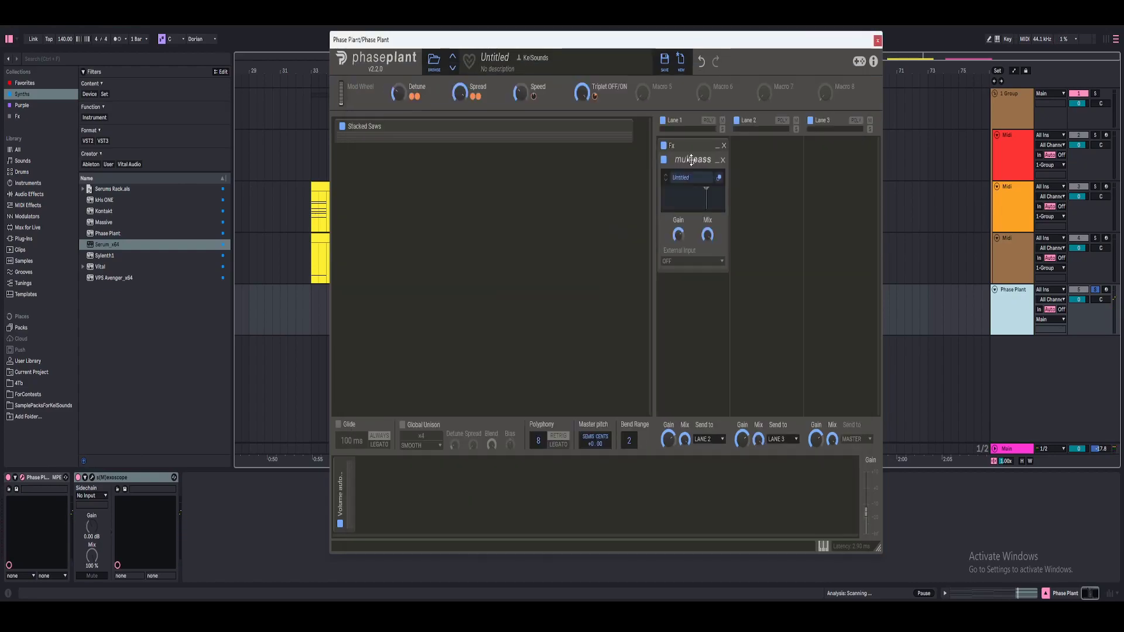
Duplicate the adjusted Multipass below itself in the Fx group and set the copy's mix to a low amount
{"action": "left_click_drag", "start_coordinate": [691, 160], "coordinate": [706, 323], "text": "ctrl"}
{"action": "left_click_drag", "start_coordinate": [707, 355], "coordinate": [707, 398]}
{"action": "left_click_drag", "start_coordinate": [708, 355], "coordinate": [708, 350]}
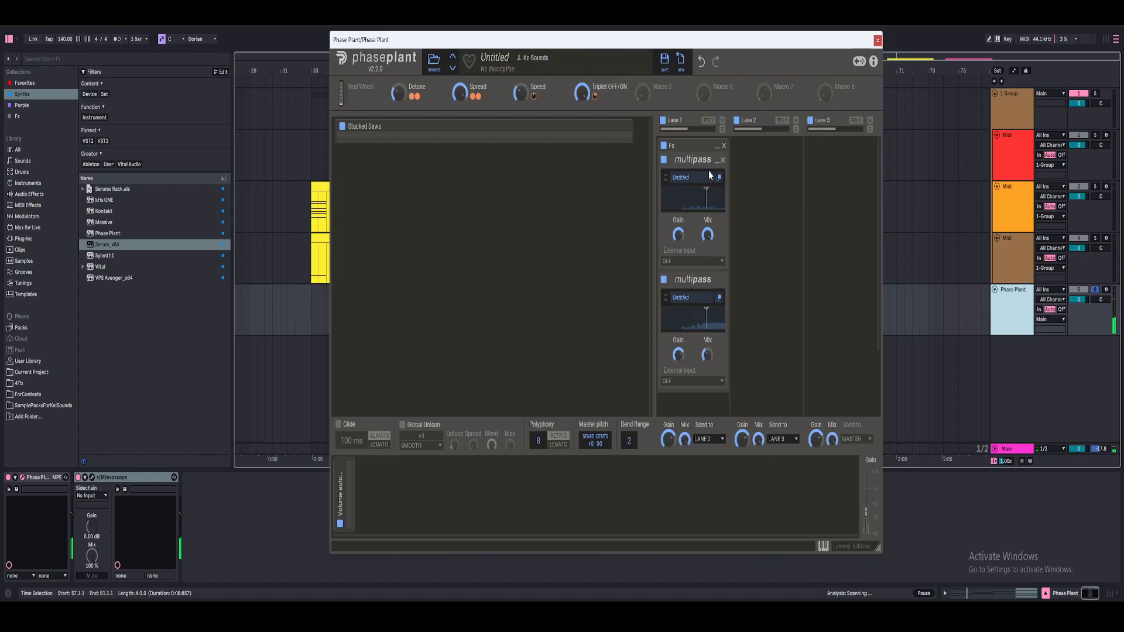
Collapse the Fx group, compare it bypassed and enabled, and expand it again
{"action": "left_click", "coordinate": [718, 147]}
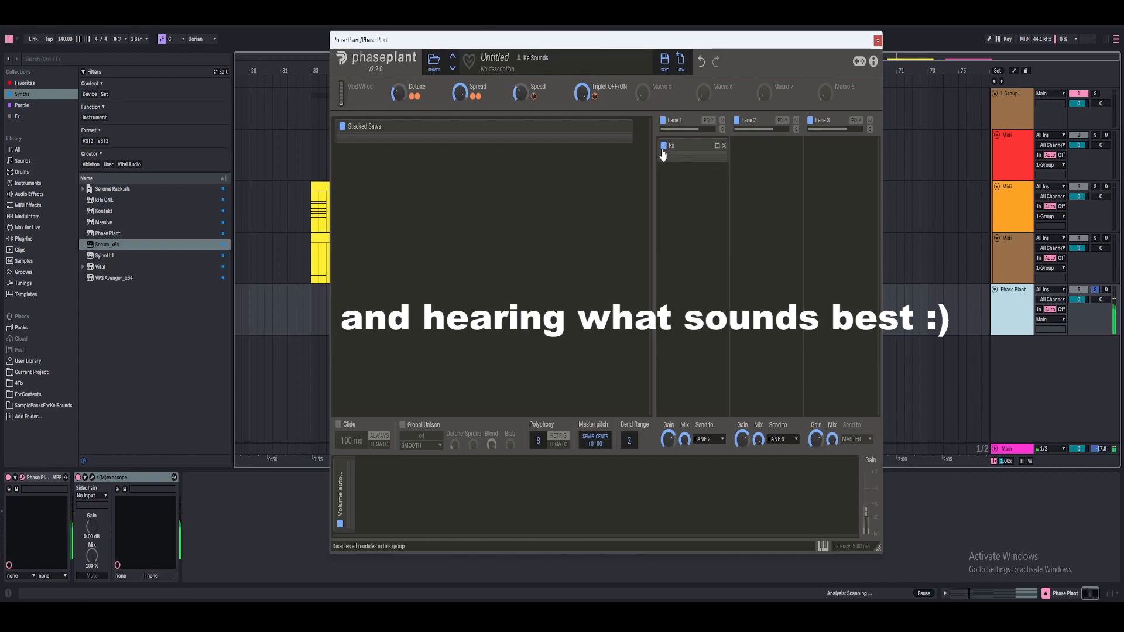
{"action": "left_click", "coordinate": [663, 147]}
{"action": "left_click", "coordinate": [717, 146]}
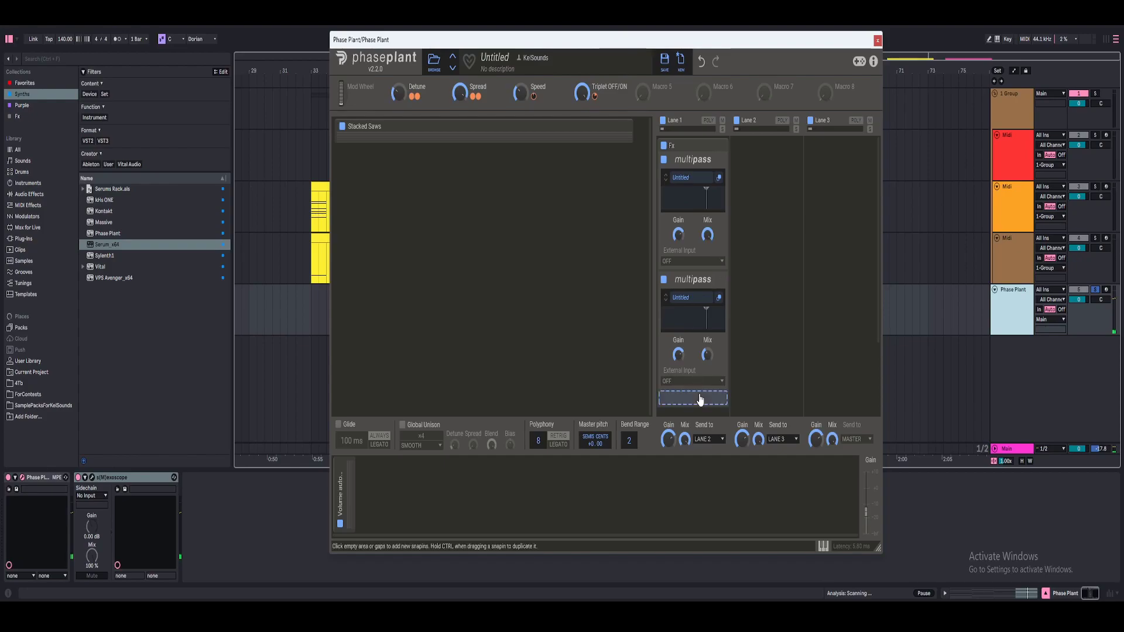
Add a 3-Band EQ below the second Multipass in the Fx group
{"action": "left_click", "coordinate": [700, 399]}
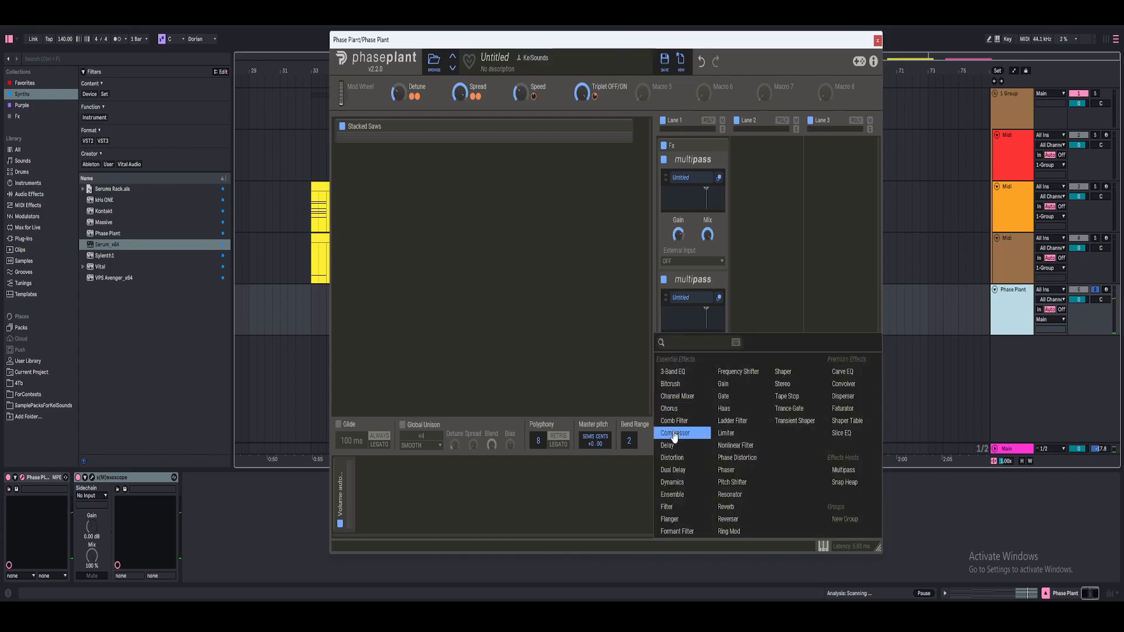
{"action": "left_click", "coordinate": [673, 371]}
{"action": "scroll", "coordinate": [691, 394], "scroll_direction": "down", "scroll_amount": 3}
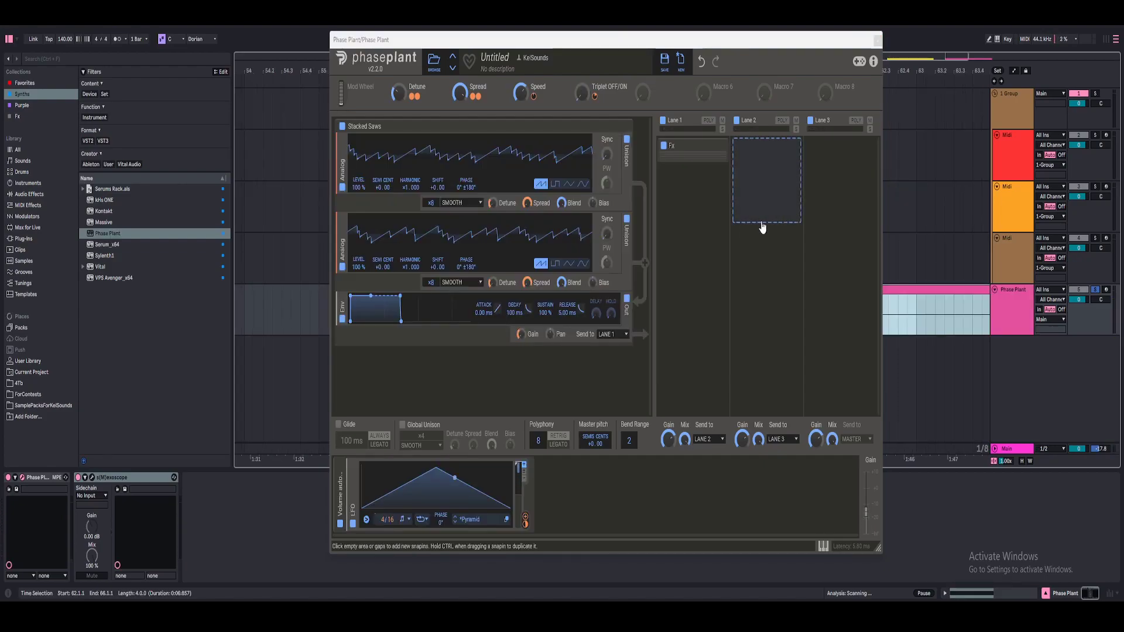
Set the volume LFO's note trigger to always trigger from note on
{"action": "left_click_drag", "start_coordinate": [734, 41], "coordinate": [700, 30]}
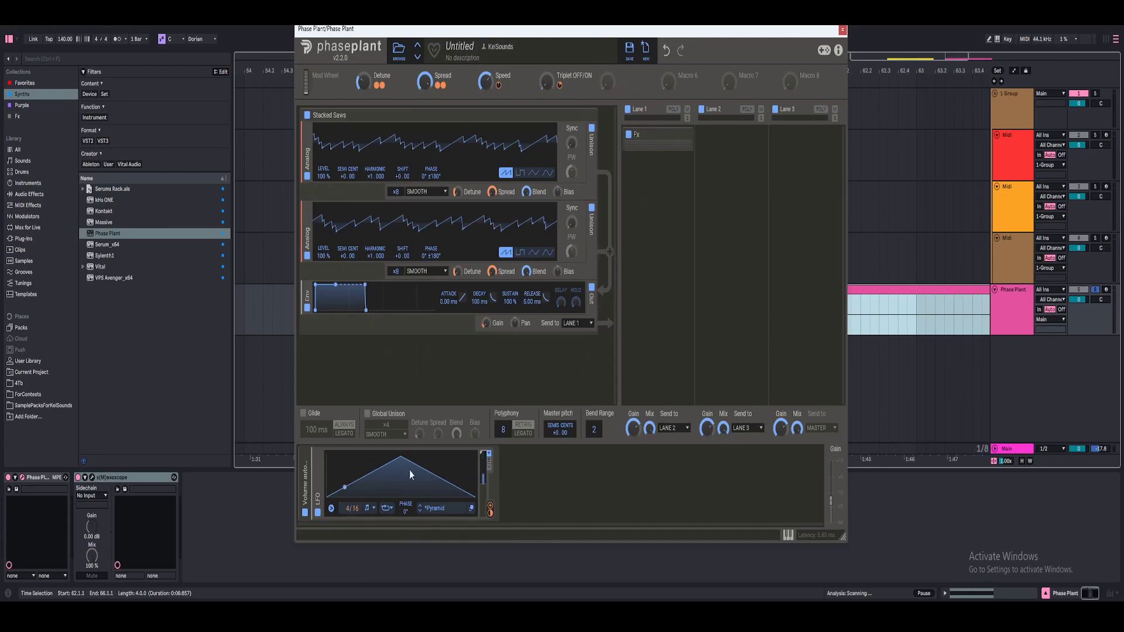
{"action": "left_click", "coordinate": [332, 511]}
{"action": "mouse_move", "coordinate": [377, 577]}
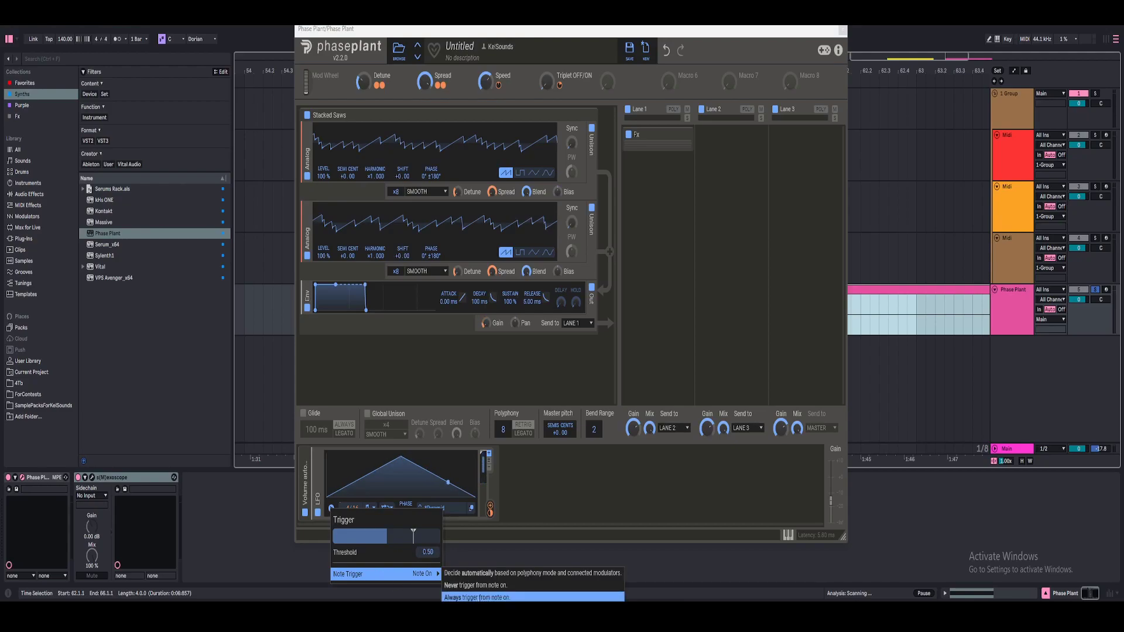
{"action": "left_click", "coordinate": [501, 598]}
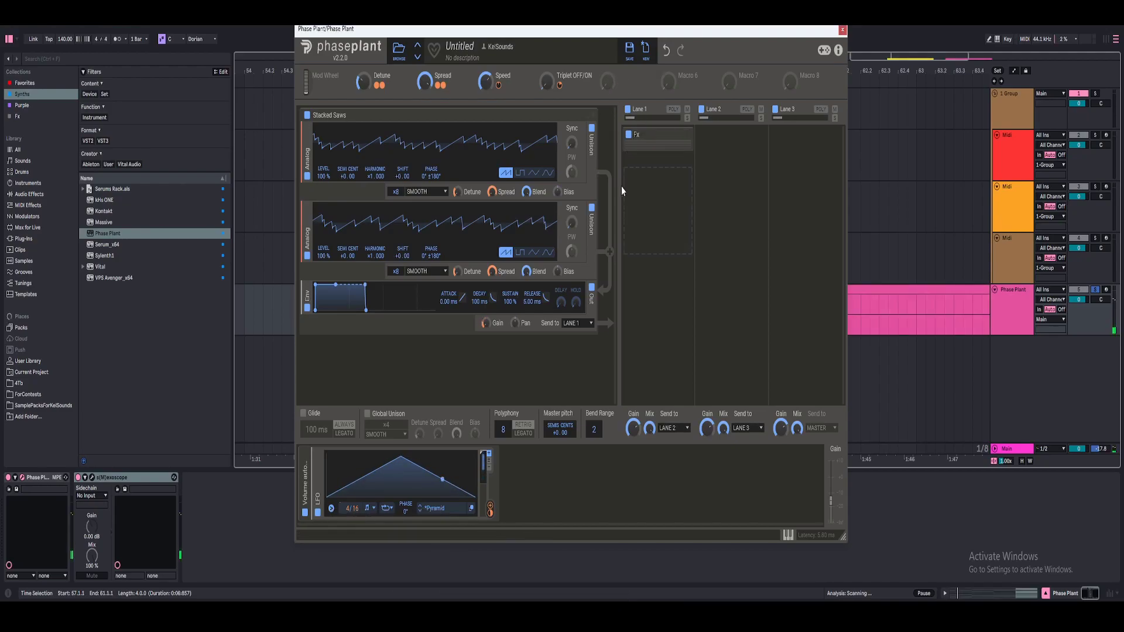
Name the fifth macro "Volume Automation" and assign it to scale the LFO's modulation of the envelope output's gain
{"action": "left_click", "coordinate": [625, 77]}
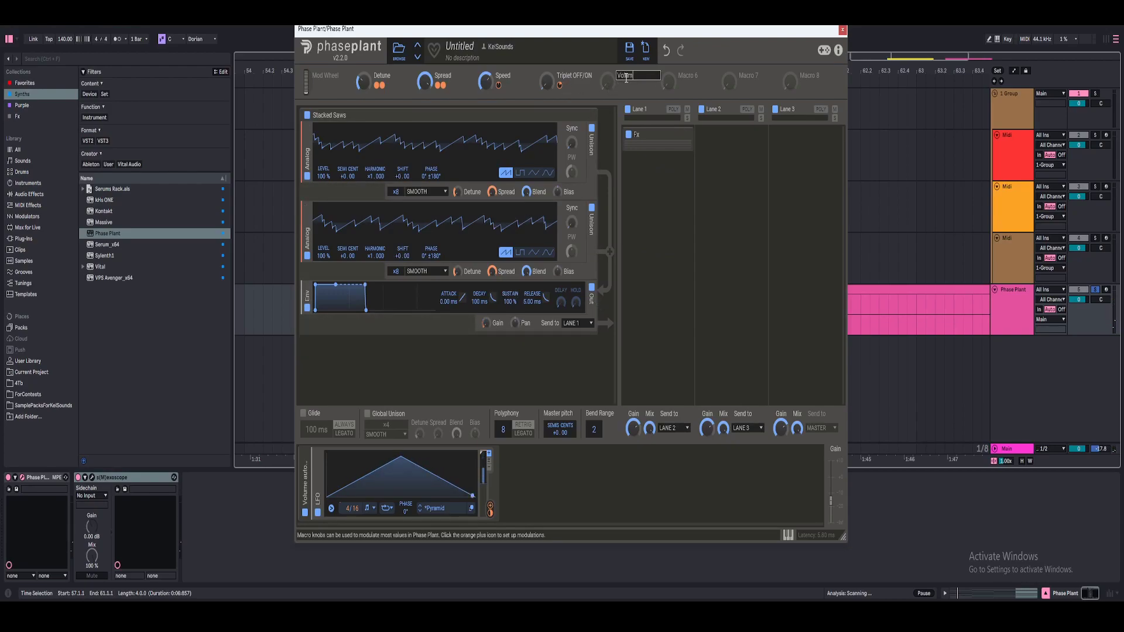
{"action": "type", "text": "Volume Automation"}
{"action": "key", "text": "Return"}
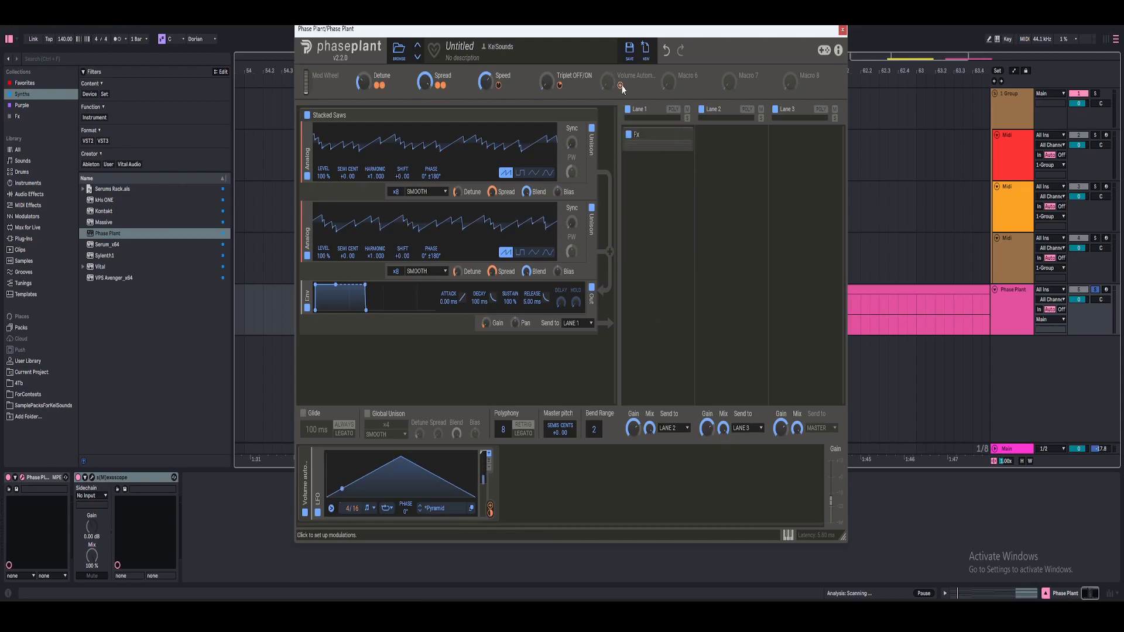
{"action": "left_click", "coordinate": [620, 85]}
{"action": "left_click", "coordinate": [493, 345]}
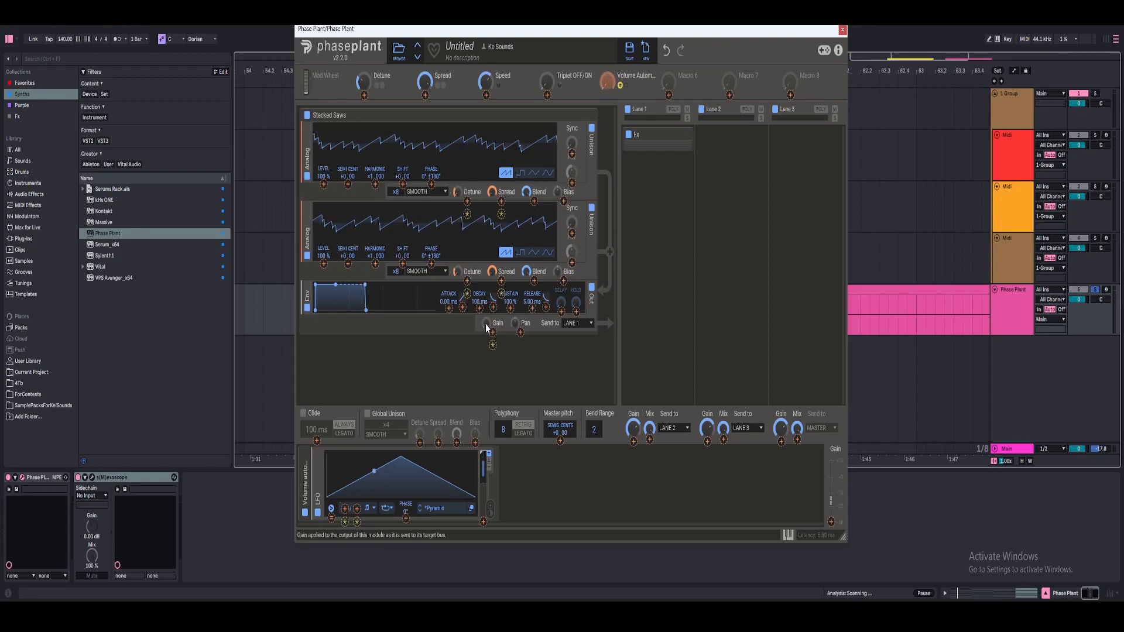
{"action": "left_click_drag", "start_coordinate": [487, 328], "coordinate": [486, 328]}
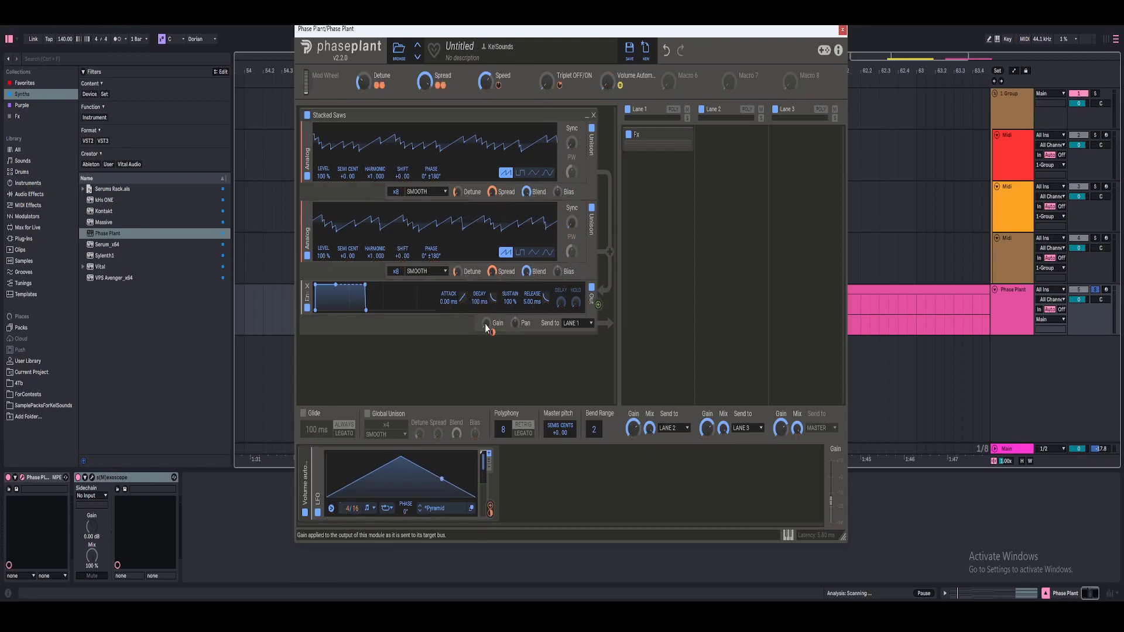
Set the envelope output's gain to -12 dB and the LFO's modulation depth on that gain to -50%
{"action": "right_click", "coordinate": [486, 325]}
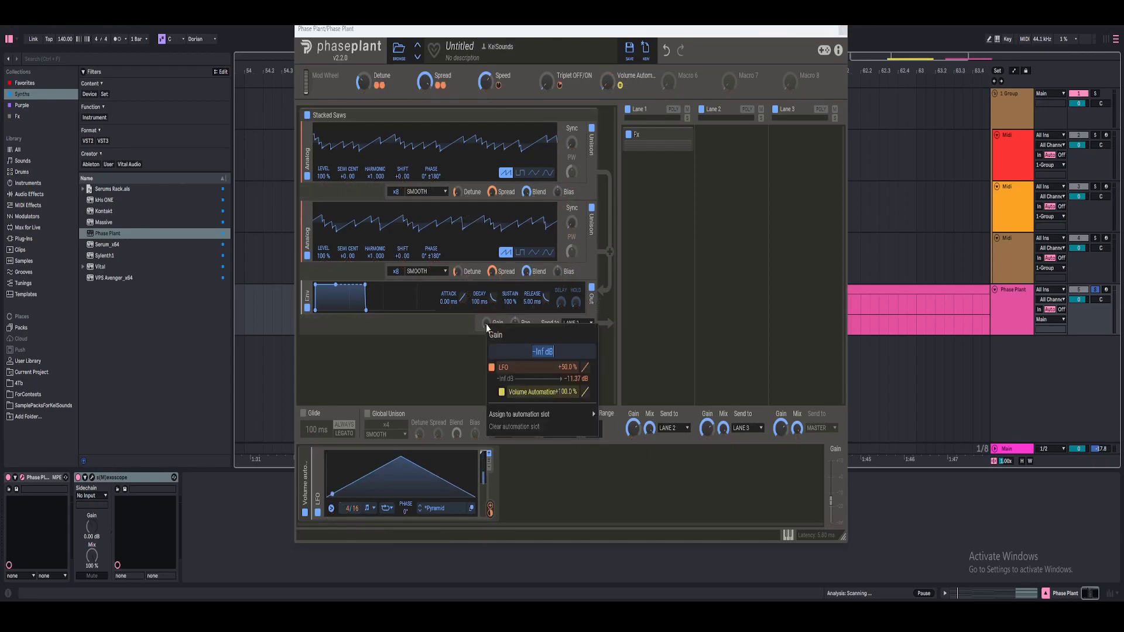
{"action": "type", "text": "-12"}
{"action": "key", "text": "Return"}
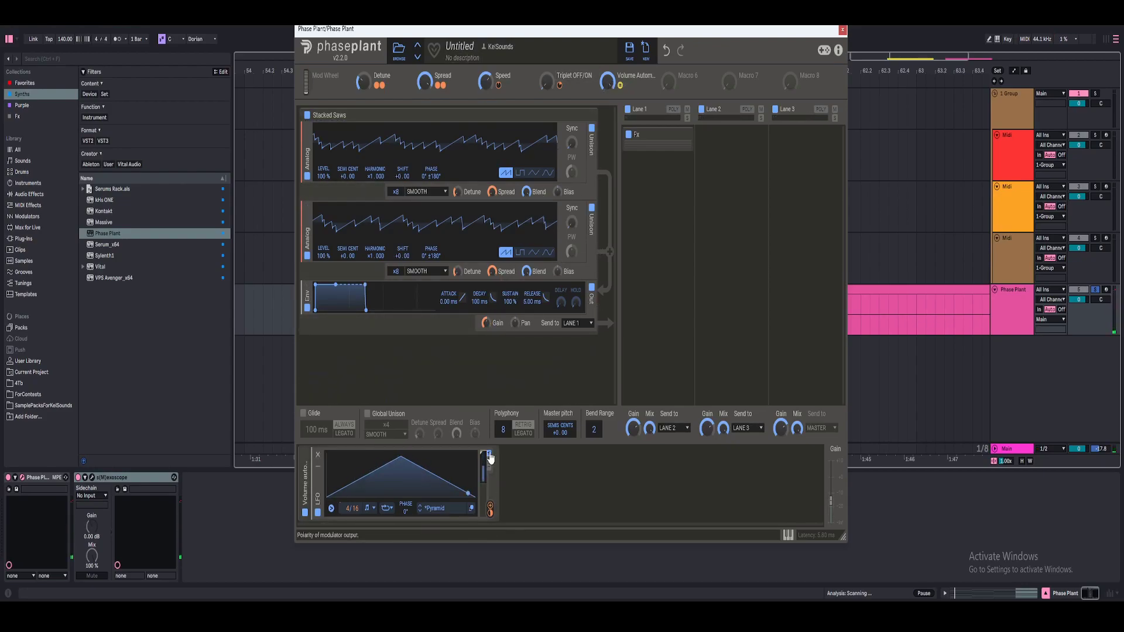
{"action": "left_click_drag", "start_coordinate": [490, 509], "coordinate": [492, 331]}
{"action": "right_click", "coordinate": [492, 332]}
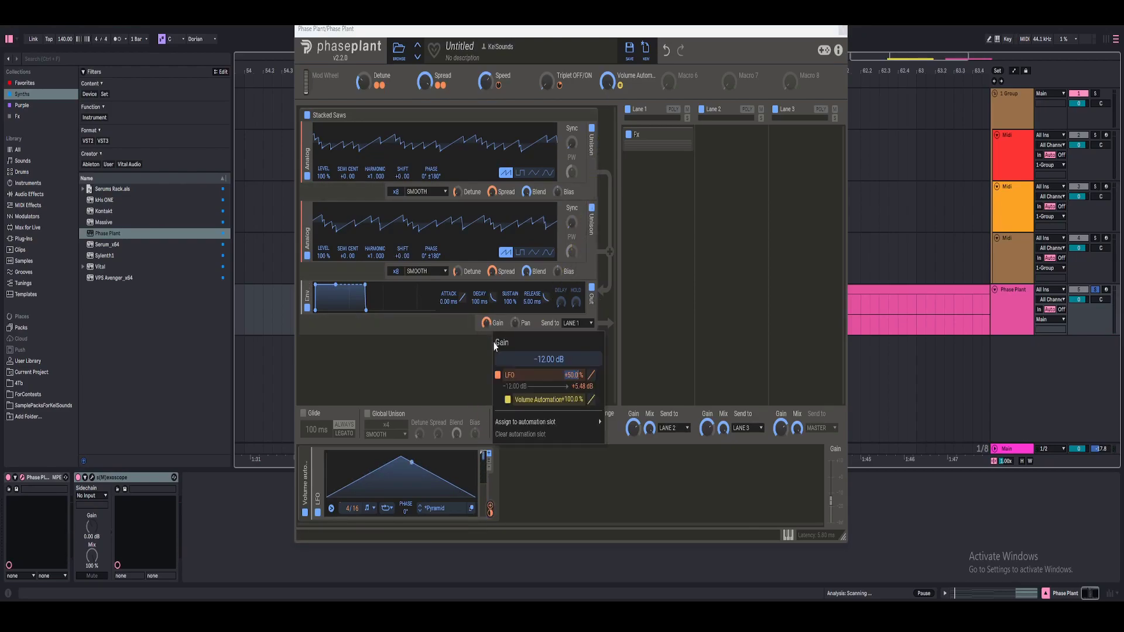
{"action": "type", "text": "-50"}
{"action": "key", "text": "Return"}
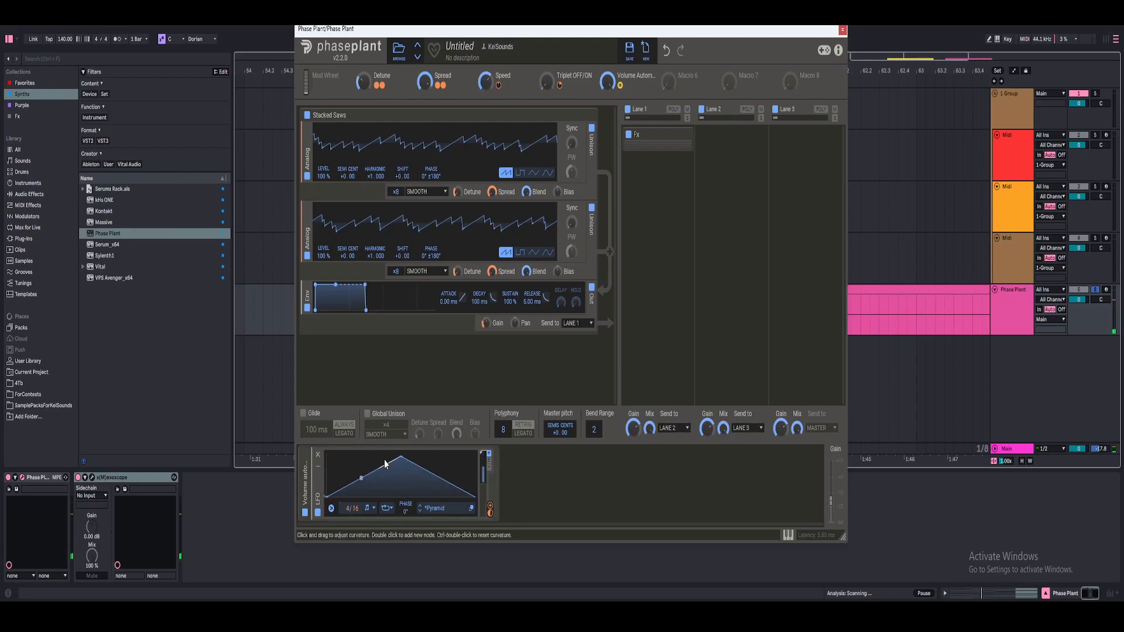
Switch the LFO's output polarity and bend both slopes of its pyramid shape outward into a rounded dome
{"action": "left_click", "coordinate": [490, 473]}
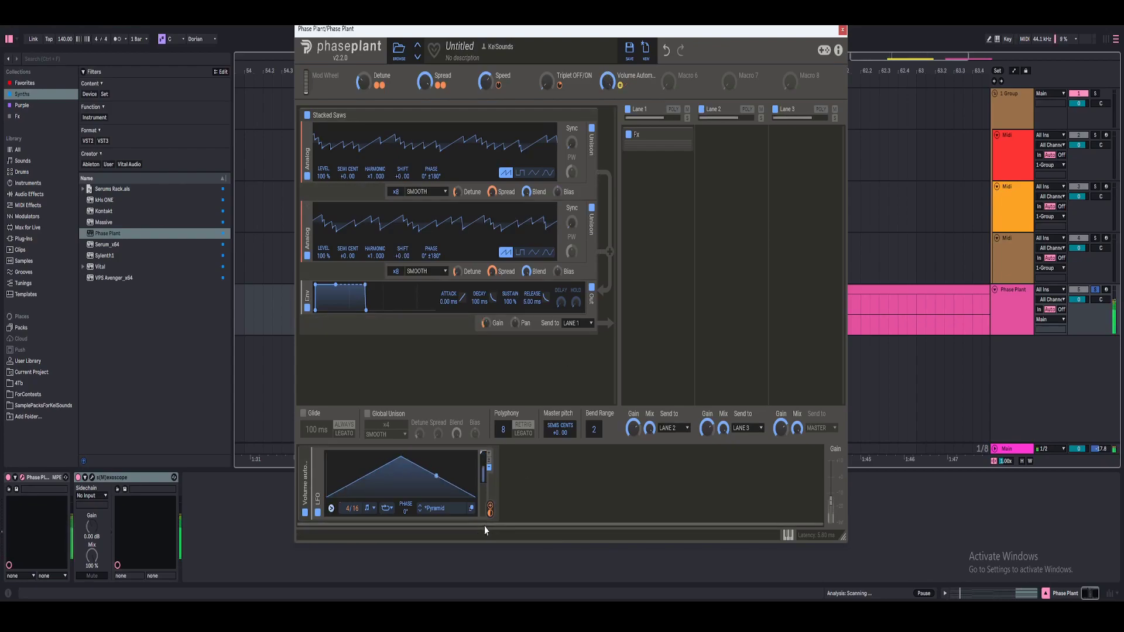
{"action": "left_click", "coordinate": [475, 489]}
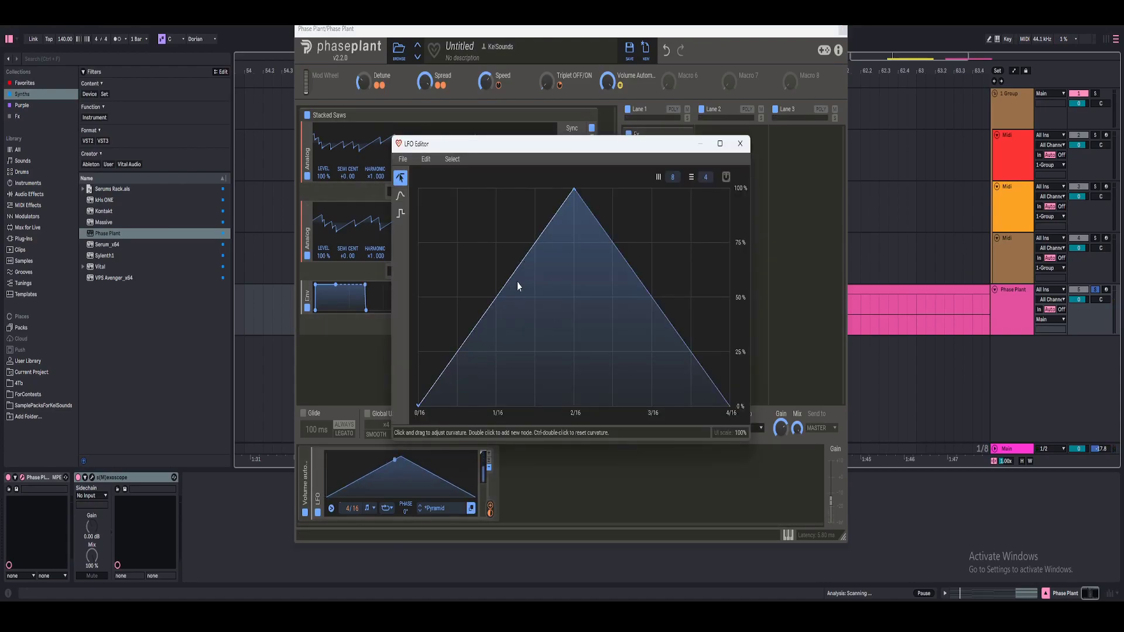
{"action": "left_click_drag", "start_coordinate": [511, 285], "coordinate": [474, 215]}
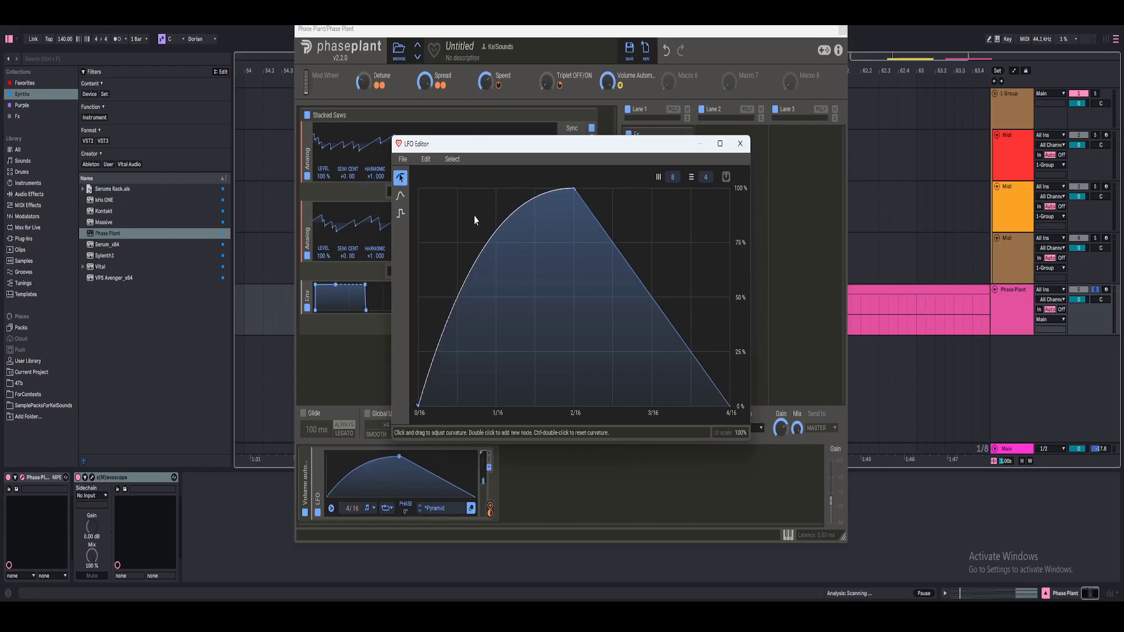
{"action": "left_click_drag", "start_coordinate": [584, 261], "coordinate": [699, 215]}
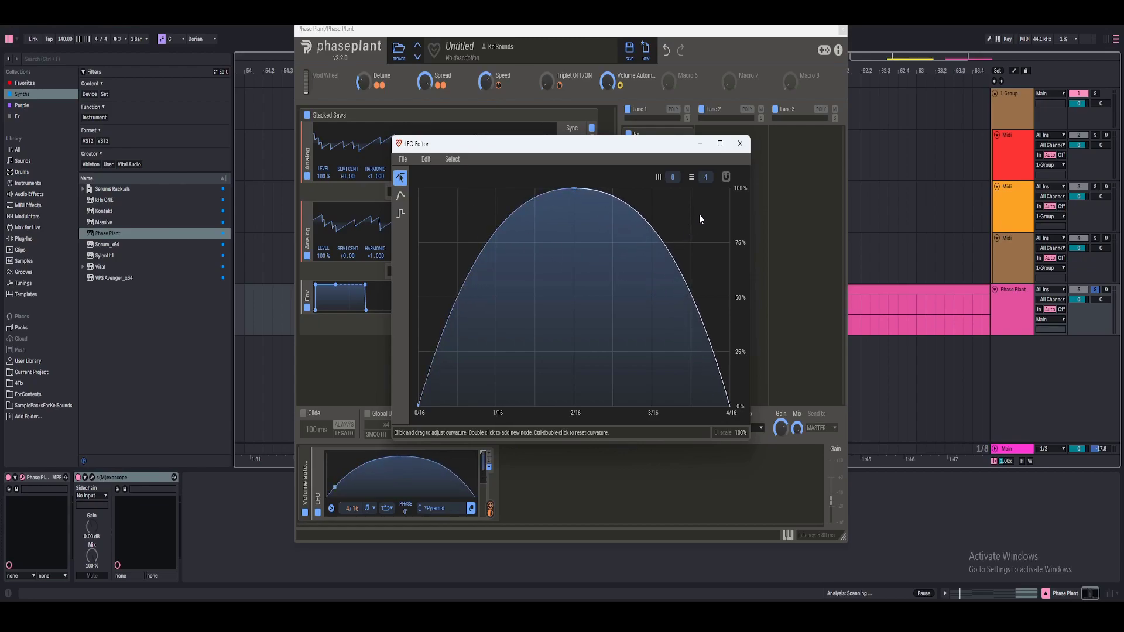
{"action": "left_click", "coordinate": [739, 146]}
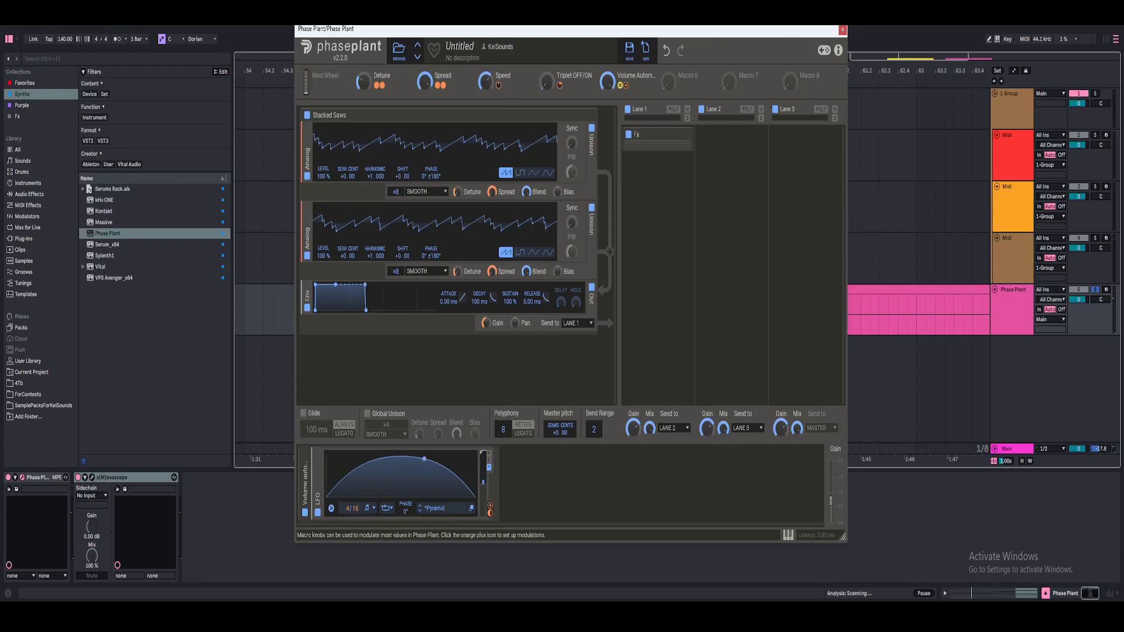
Sweep the Volume Automation macro down to about half and back to maximum to hear its effect
{"action": "left_click", "coordinate": [608, 83]}
{"action": "mouse_move", "coordinate": [609, 83]}
{"action": "left_mouse_down"}
{"action": "mouse_move", "coordinate": [609, 141]}
{"action": "mouse_move", "coordinate": [608, 82]}
{"action": "mouse_move", "coordinate": [611, 94]}
{"action": "left_mouse_up"}
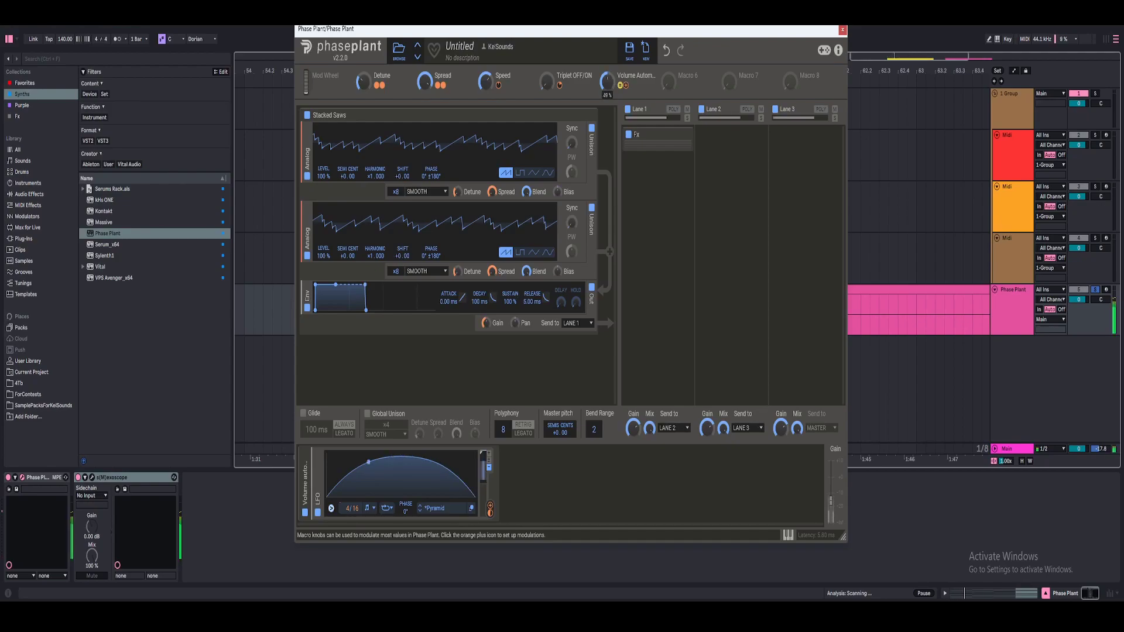
{"action": "left_click_drag", "start_coordinate": [607, 82], "coordinate": [608, 54]}
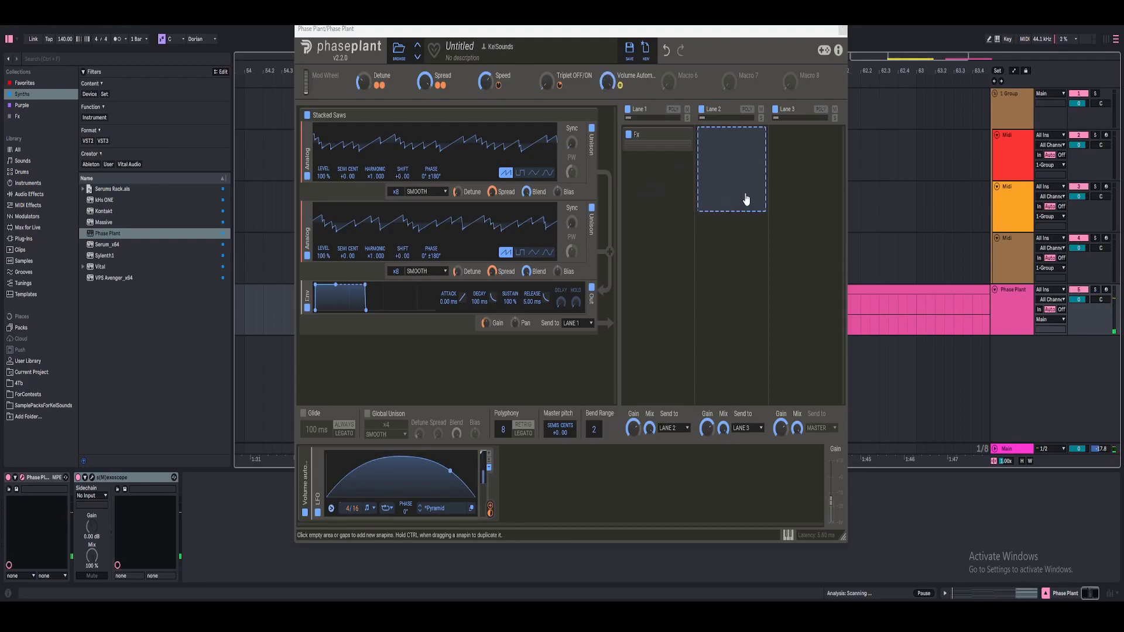
Create a new effects group below Fx in Lane 1 and name it "Cut"
{"action": "left_click", "coordinate": [655, 222]}
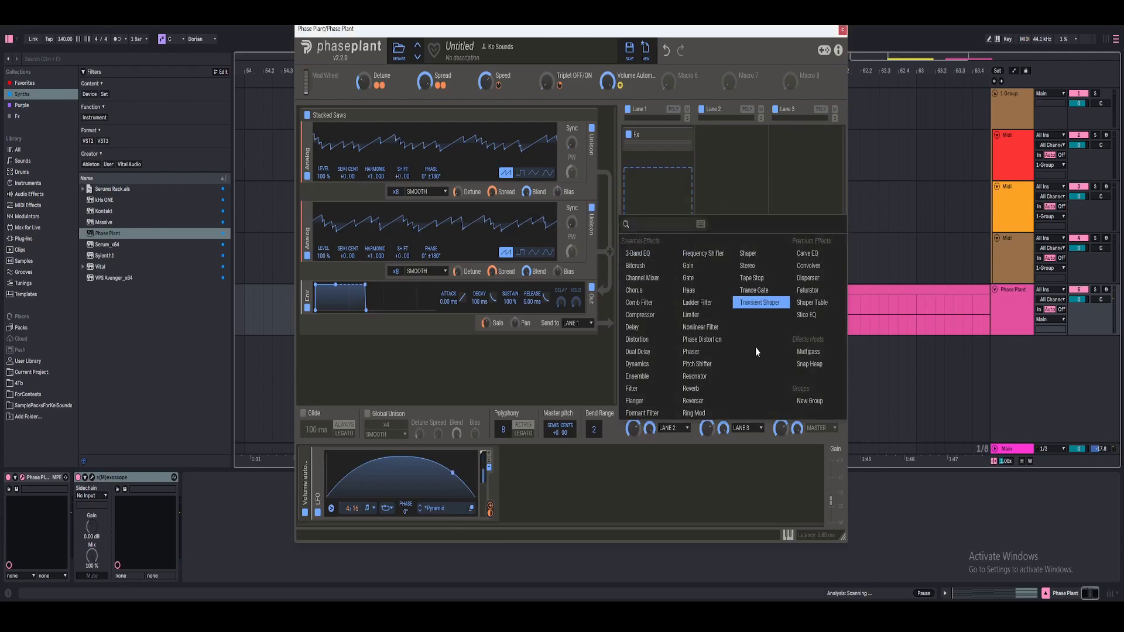
{"action": "left_click", "coordinate": [810, 400]}
{"action": "double_click", "coordinate": [643, 176]}
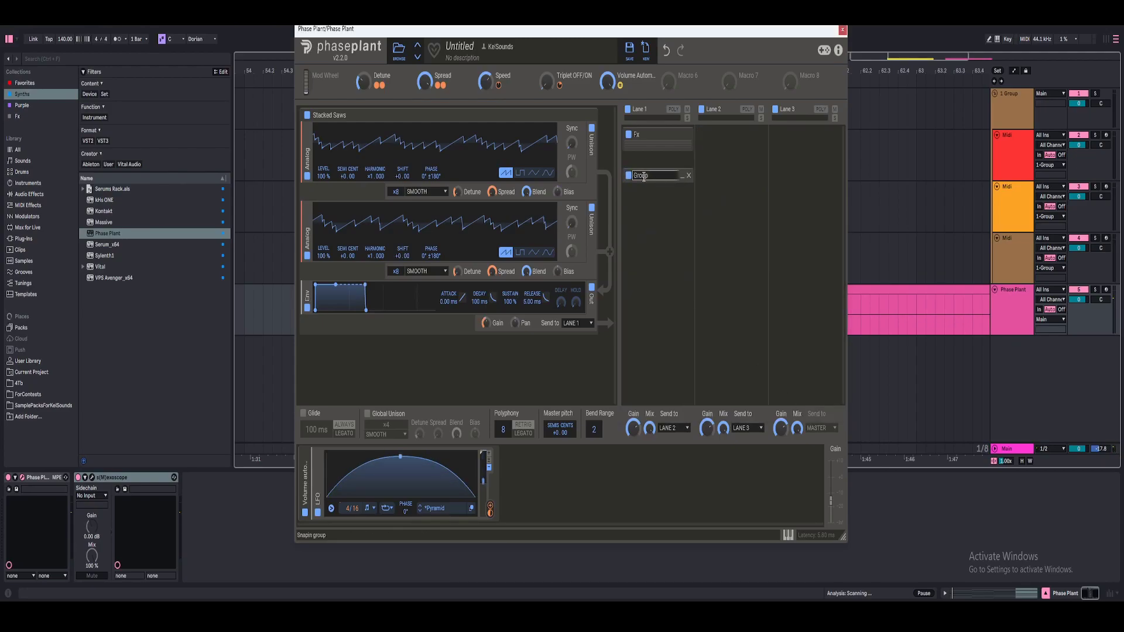
{"action": "type", "text": "Cut"}
{"action": "key", "text": "Return"}
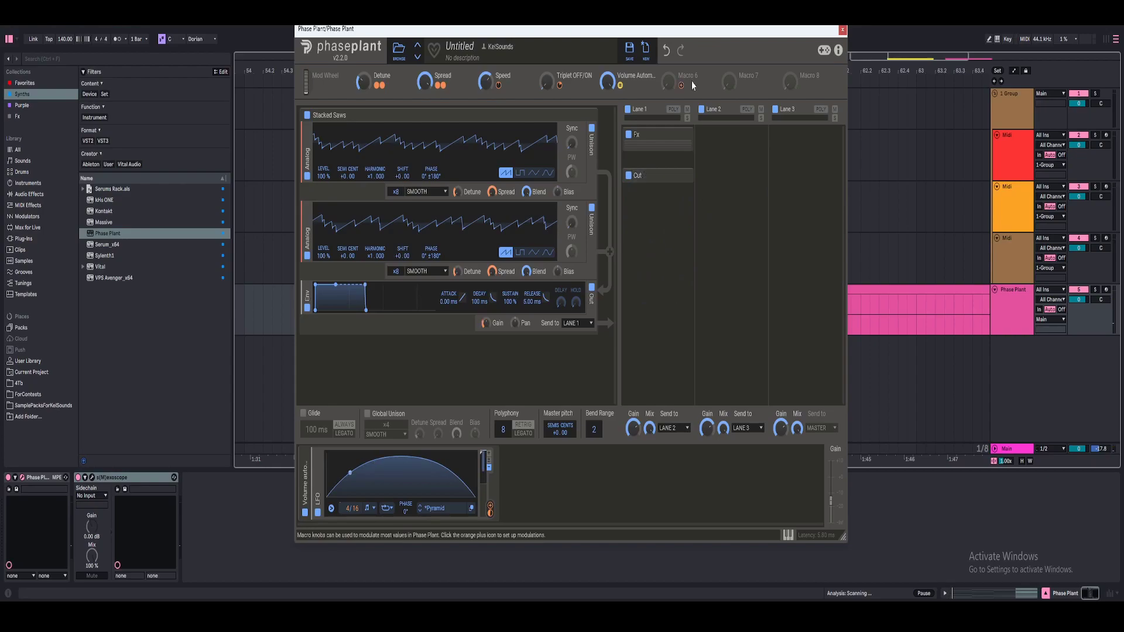
Rename Macro 6 to "Cut up to 300 HZ"
{"action": "double_click", "coordinate": [691, 75]}
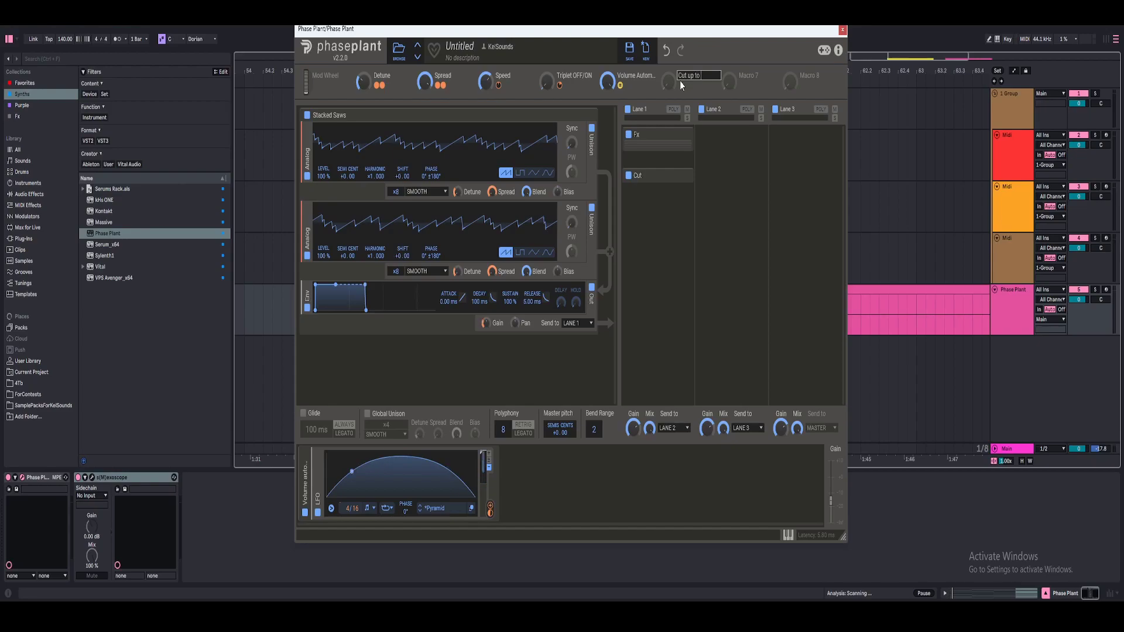
{"action": "type", "text": "Cut up to 300 HZ"}
{"action": "key", "text": "Return"}
Add a Filter effect to the Cut group and set it to high-pass
{"action": "left_click", "coordinate": [657, 183]}
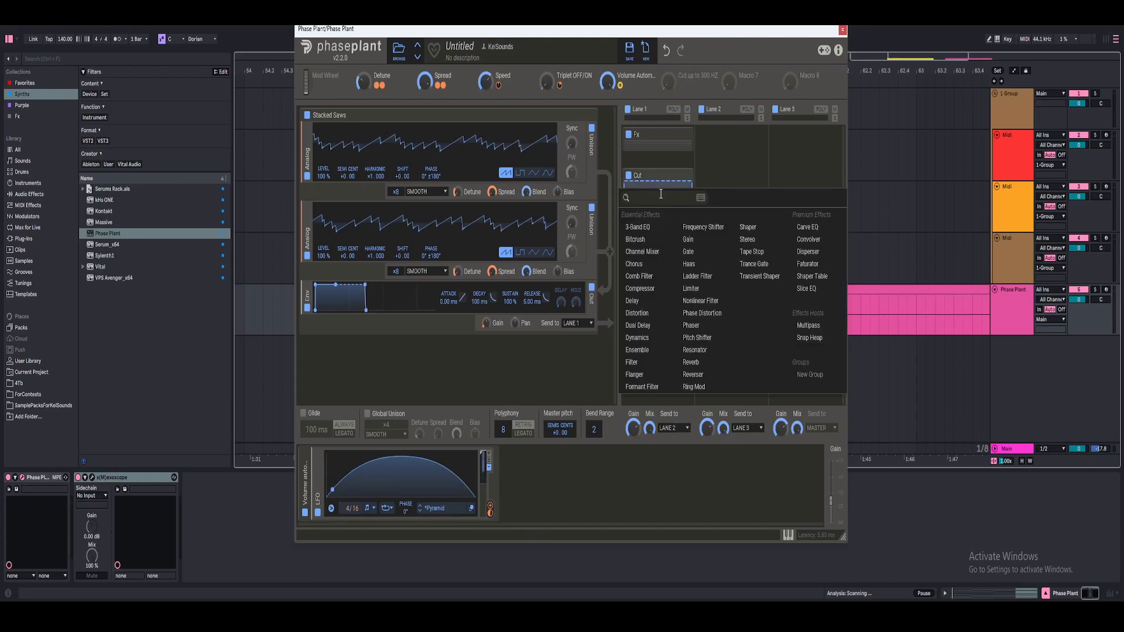
{"action": "left_click", "coordinate": [643, 362]}
{"action": "left_click", "coordinate": [650, 247]}
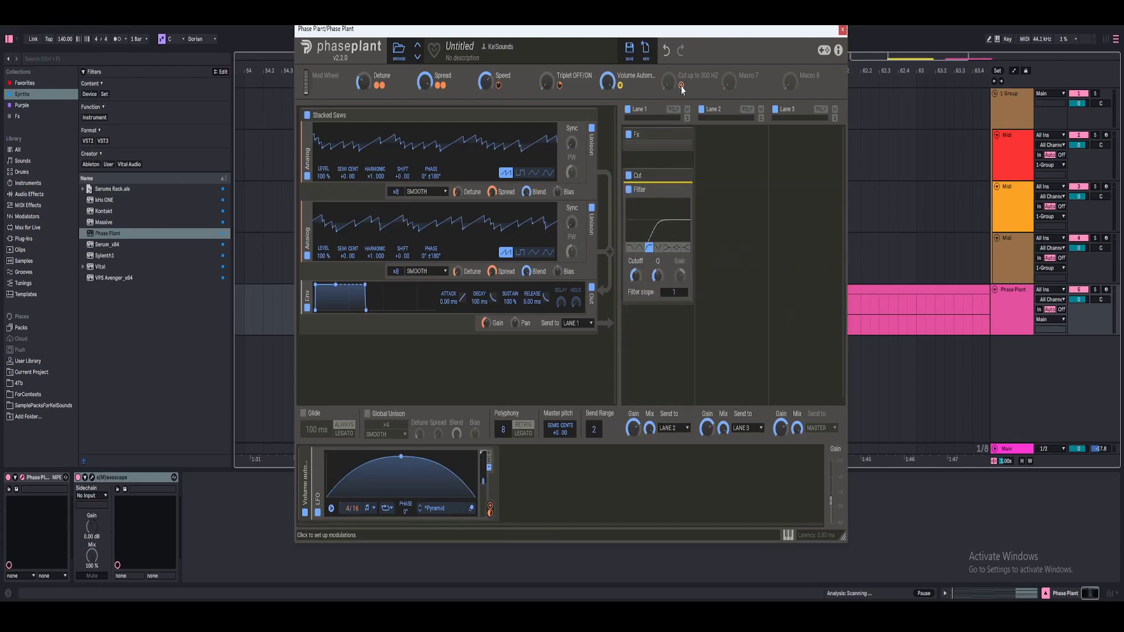
Link the Cut up to 300 HZ macro to the filter's cutoff and enter 300 Hz as its modulation endpoint
{"action": "left_click_drag", "start_coordinate": [669, 82], "coordinate": [638, 273]}
{"action": "right_click", "coordinate": [638, 290]}
{"action": "left_click_drag", "start_coordinate": [725, 359], "coordinate": [725, 345]}
{"action": "left_click", "coordinate": [725, 346]}
{"action": "type", "text": "300 Hz"}
{"action": "key", "text": "Return"}
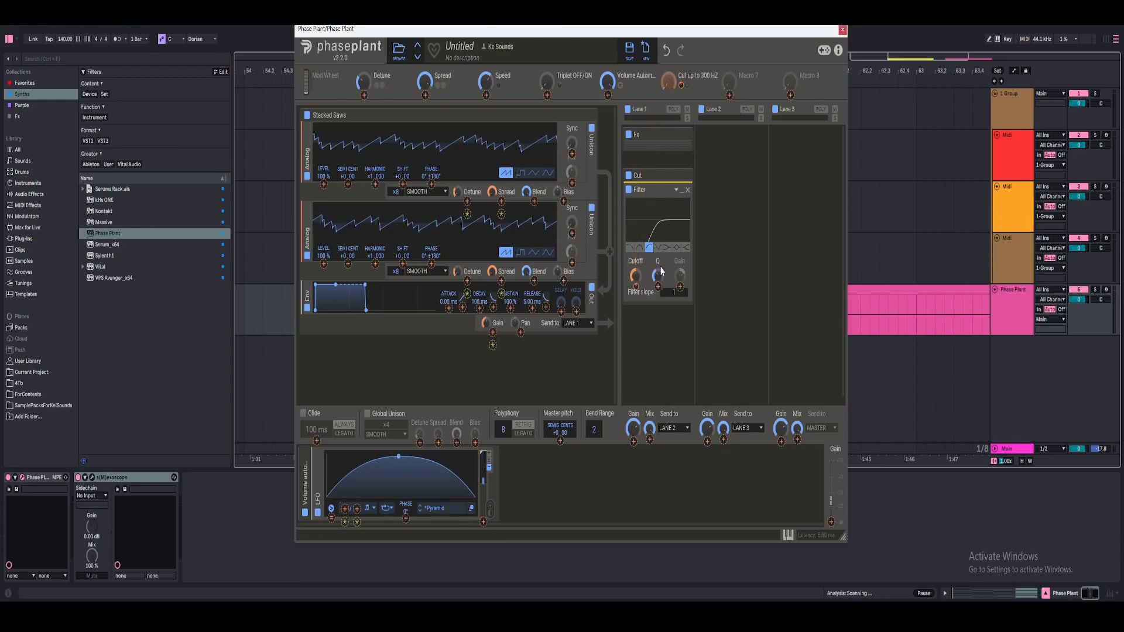
Lower the filter's base cutoff to 20 Hz and set the macro's modulation endpoint on it to 300 Hz
{"action": "left_click_drag", "start_coordinate": [638, 276], "coordinate": [638, 328]}
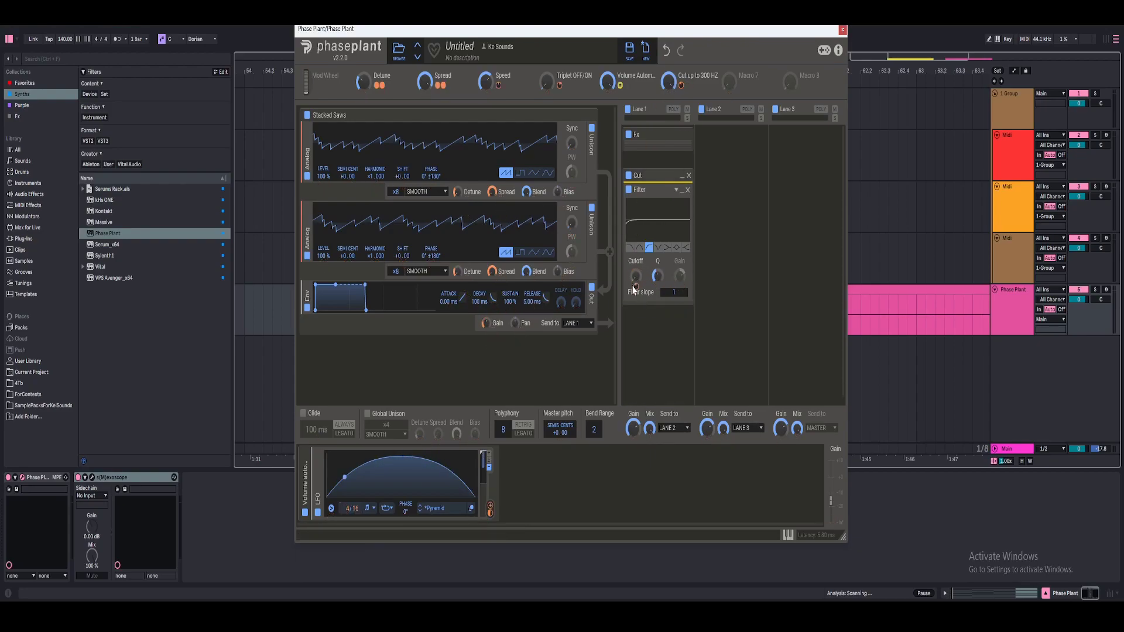
{"action": "mouse_move", "coordinate": [636, 290]}
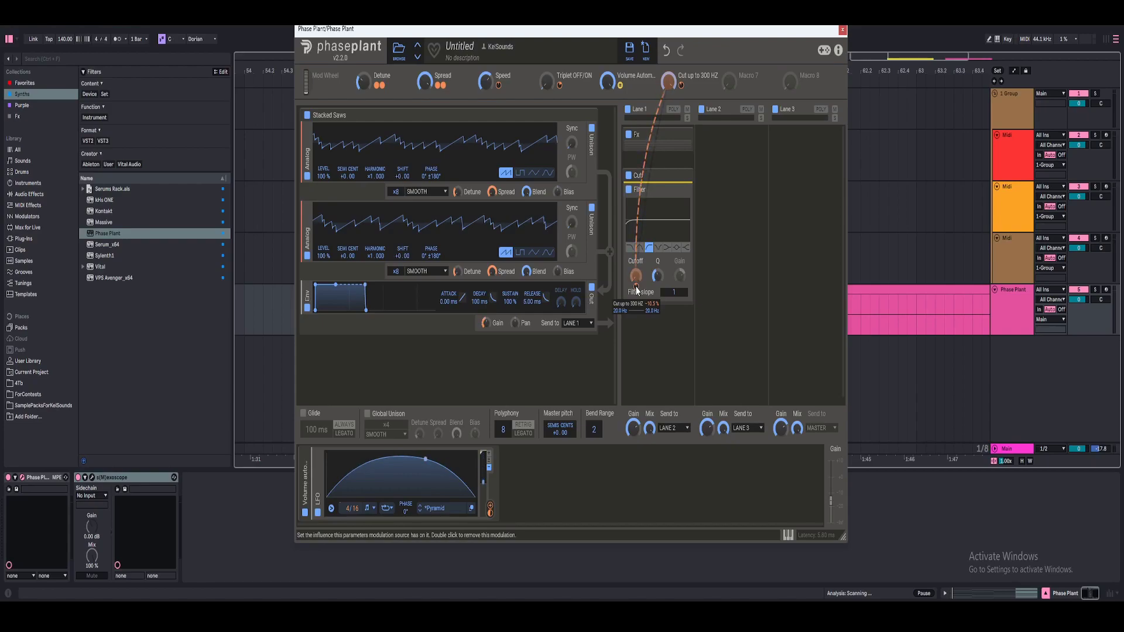
{"action": "right_click", "coordinate": [637, 290]}
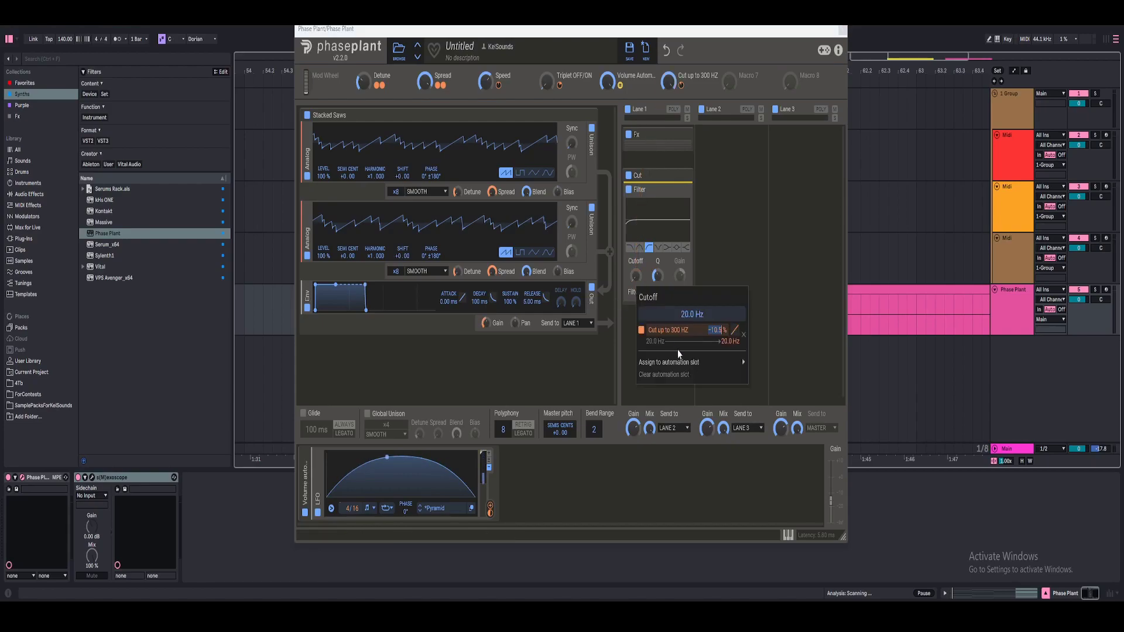
{"action": "left_click", "coordinate": [727, 342]}
{"action": "type", "text": "300"}
{"action": "key", "text": "Return"}
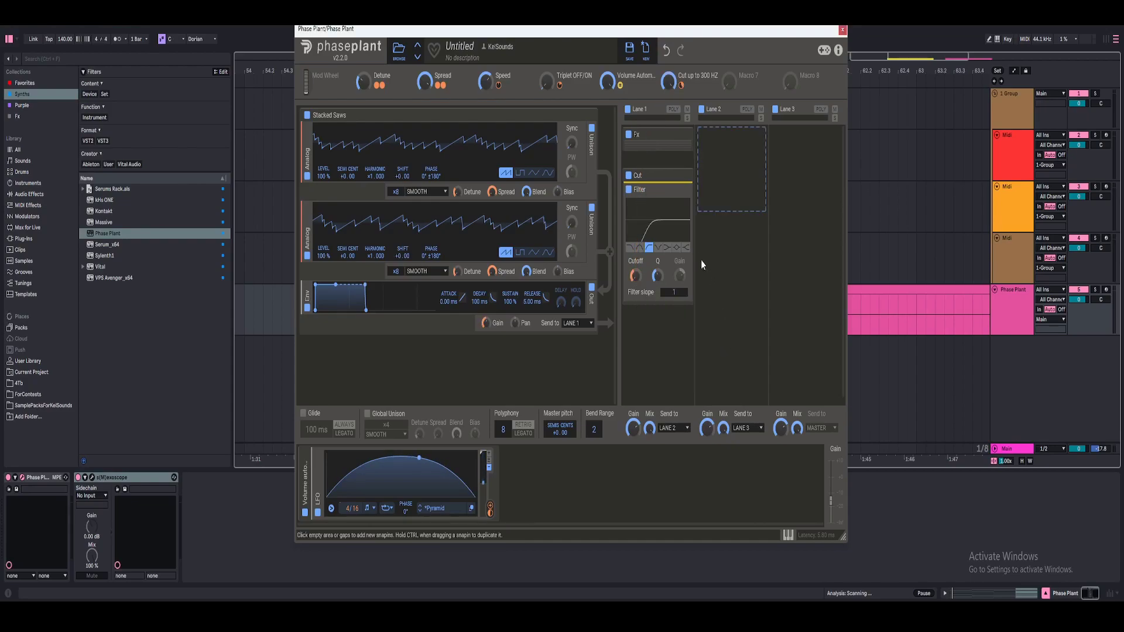
Turn the Cut up to 300 HZ macro down to minimum and collapse the filter in the Cut group
{"action": "left_click_drag", "start_coordinate": [669, 86], "coordinate": [668, 141]}
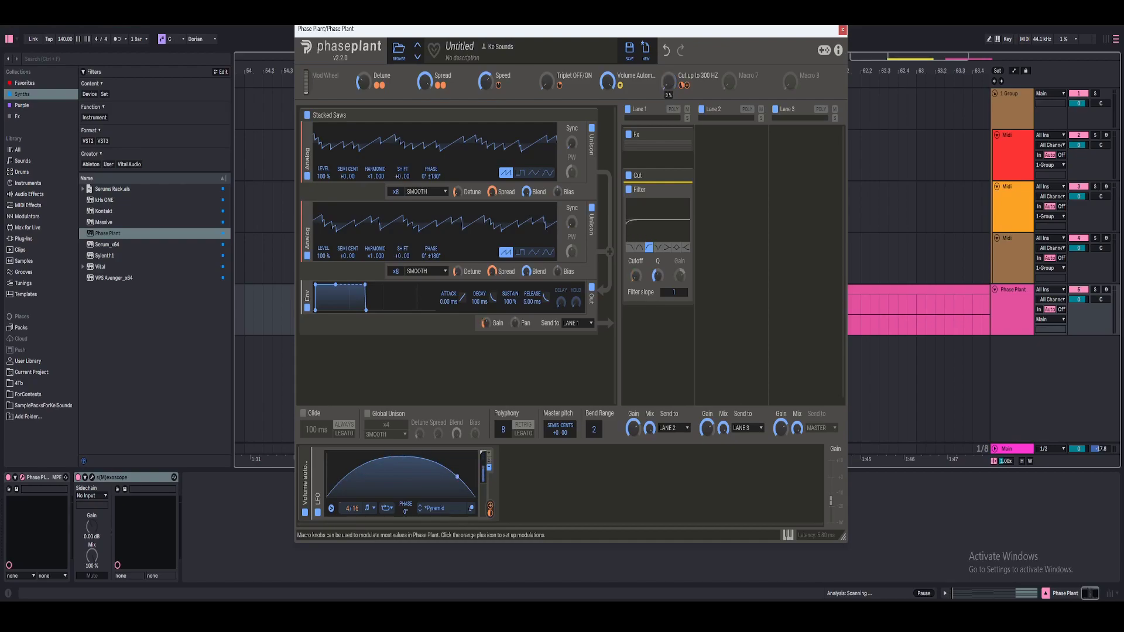
{"action": "left_click", "coordinate": [657, 176]}
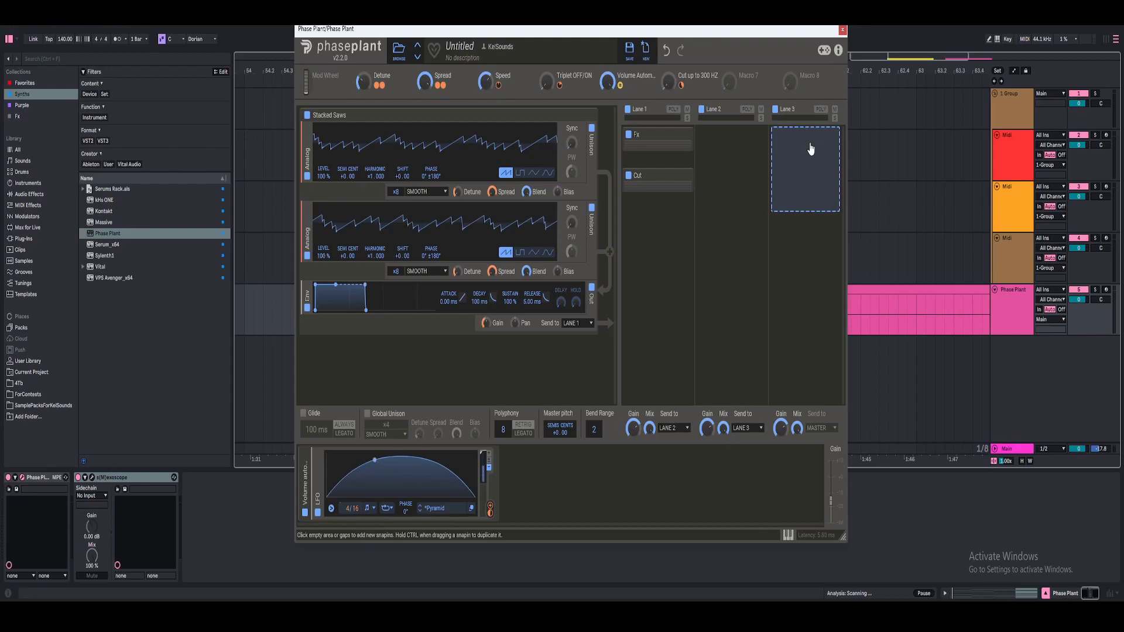
Create a new effects group in Lane 3 and name it "Mixing"
{"action": "left_click", "coordinate": [811, 149]}
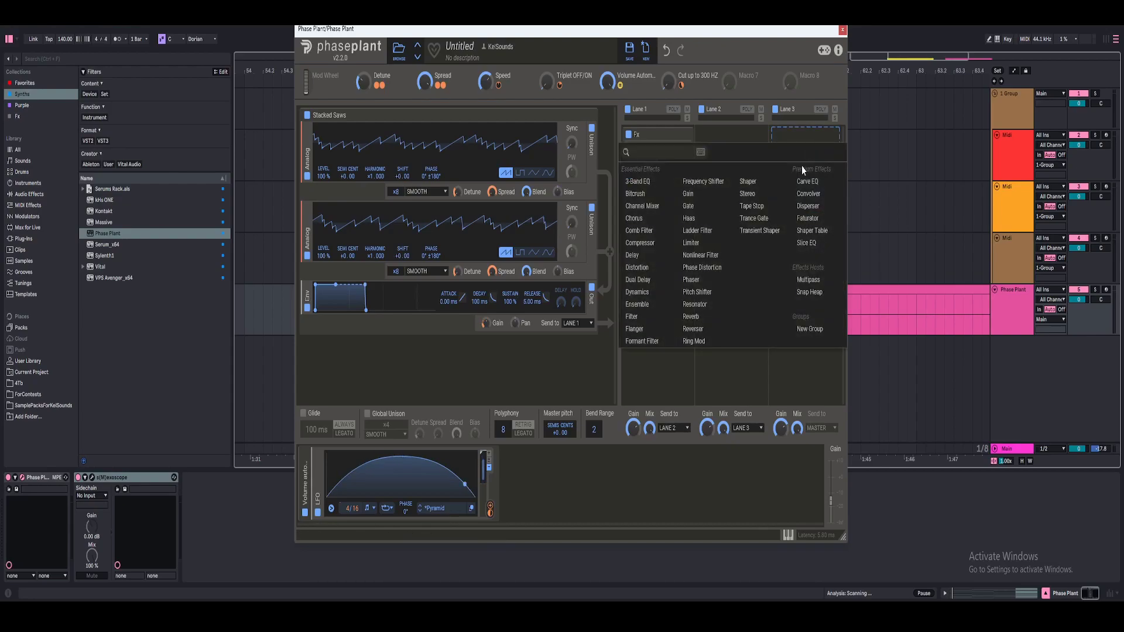
{"action": "left_click", "coordinate": [814, 338]}
{"action": "double_click", "coordinate": [788, 134]}
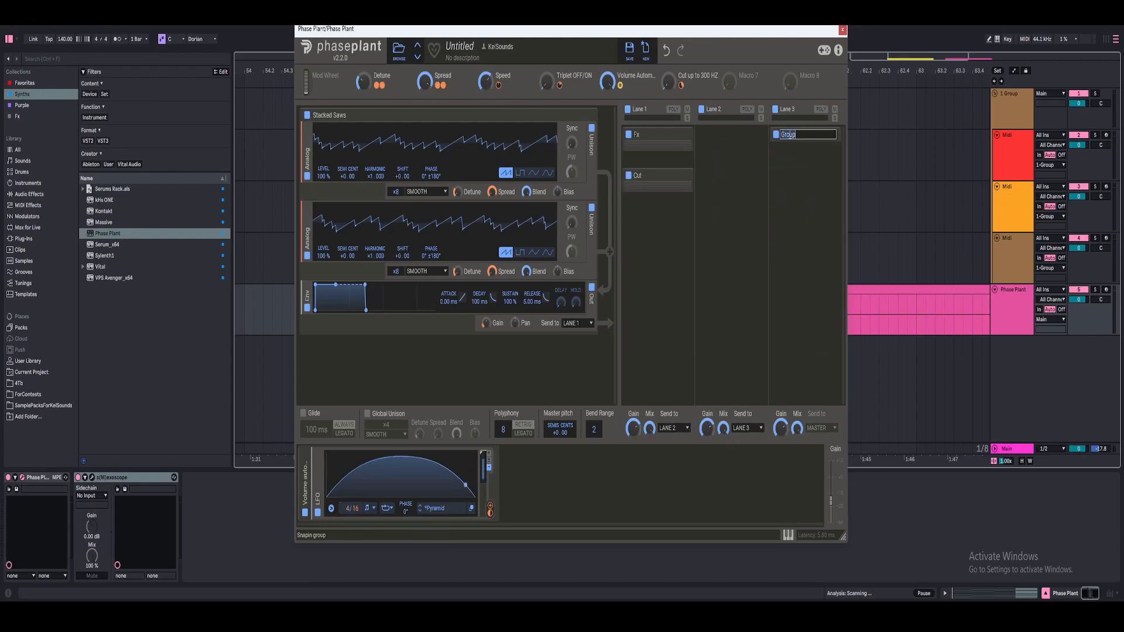
{"action": "type", "text": "Mixing"}
{"action": "key", "text": "Return"}
{"action": "left_click", "coordinate": [792, 153]}
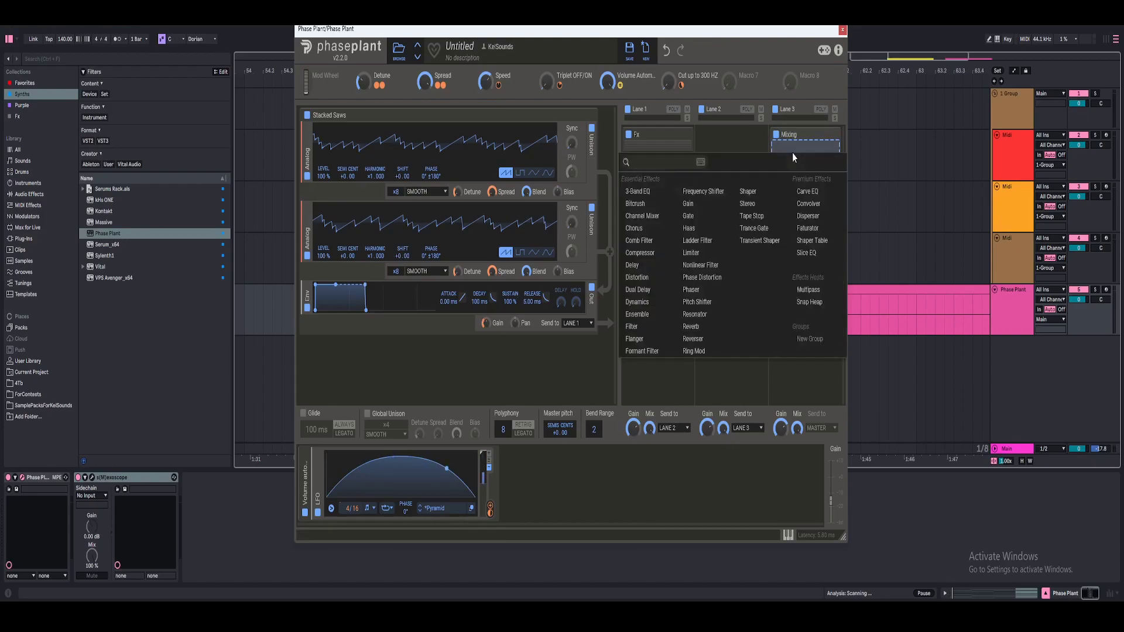
{"action": "left_click", "coordinate": [811, 253]}
{"action": "left_click", "coordinate": [804, 262]}
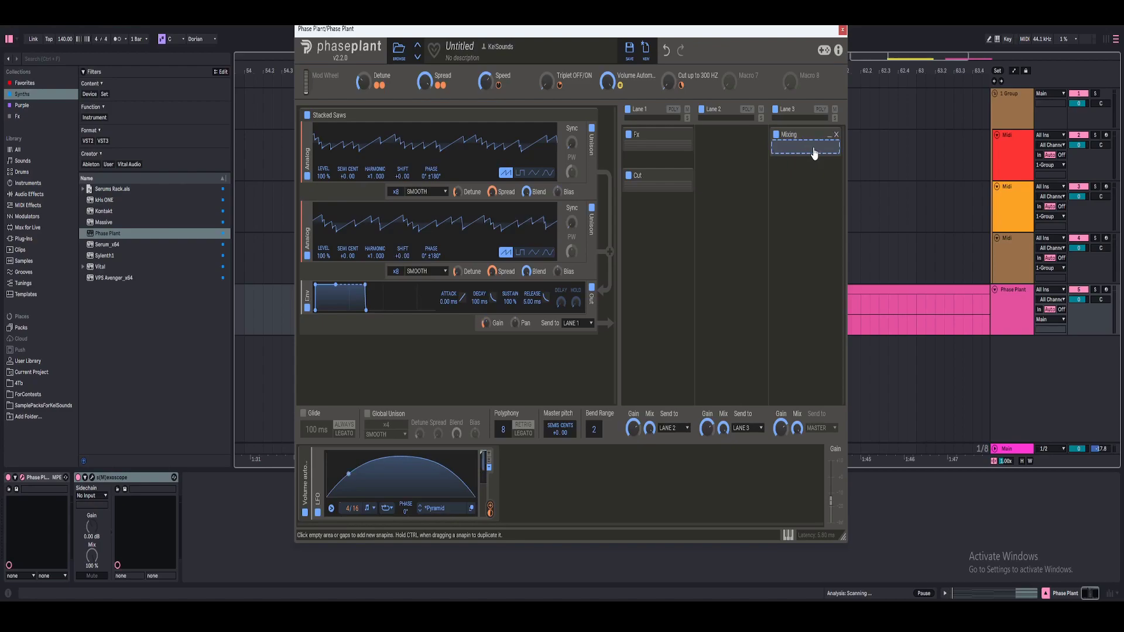
Add a Compressor to the Mixing group and adjust its threshold to about -3.45 dB
{"action": "left_click", "coordinate": [815, 153]}
{"action": "left_click", "coordinate": [662, 251]}
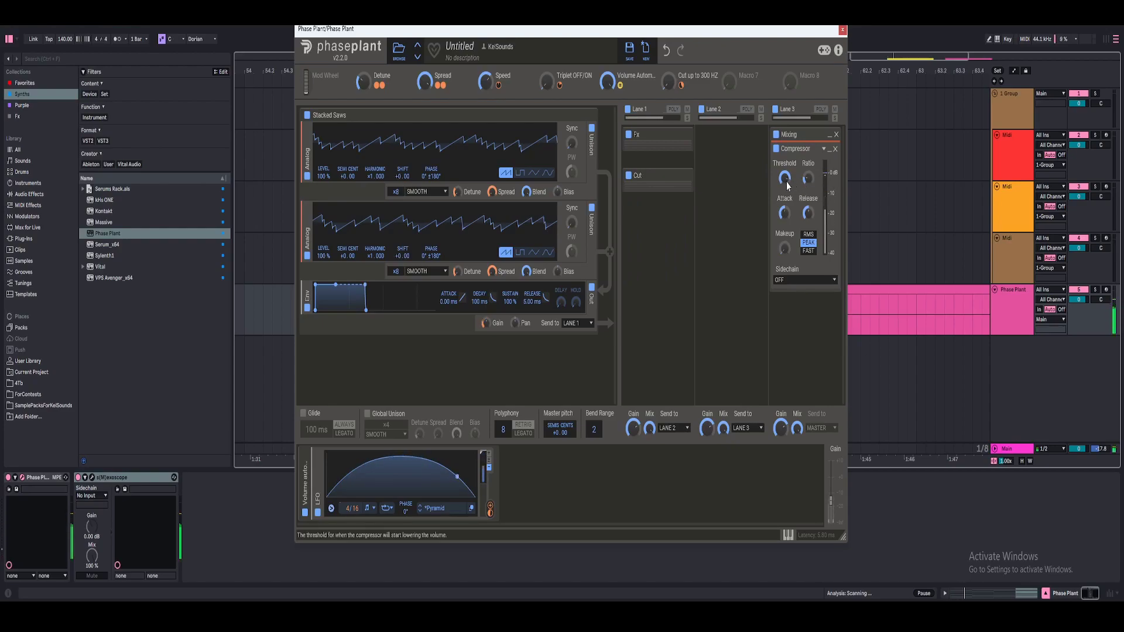
{"action": "left_click_drag", "start_coordinate": [787, 185], "coordinate": [787, 183]}
{"action": "right_click", "coordinate": [786, 179]}
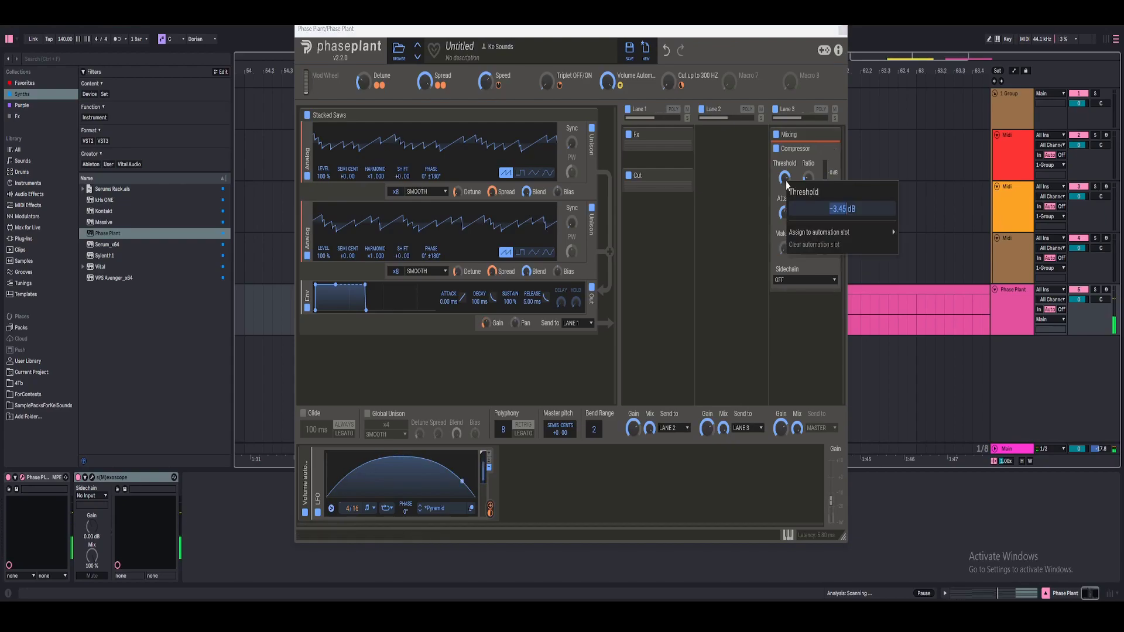
Set the compressor's ratio to 4:1
{"action": "right_click", "coordinate": [808, 179]}
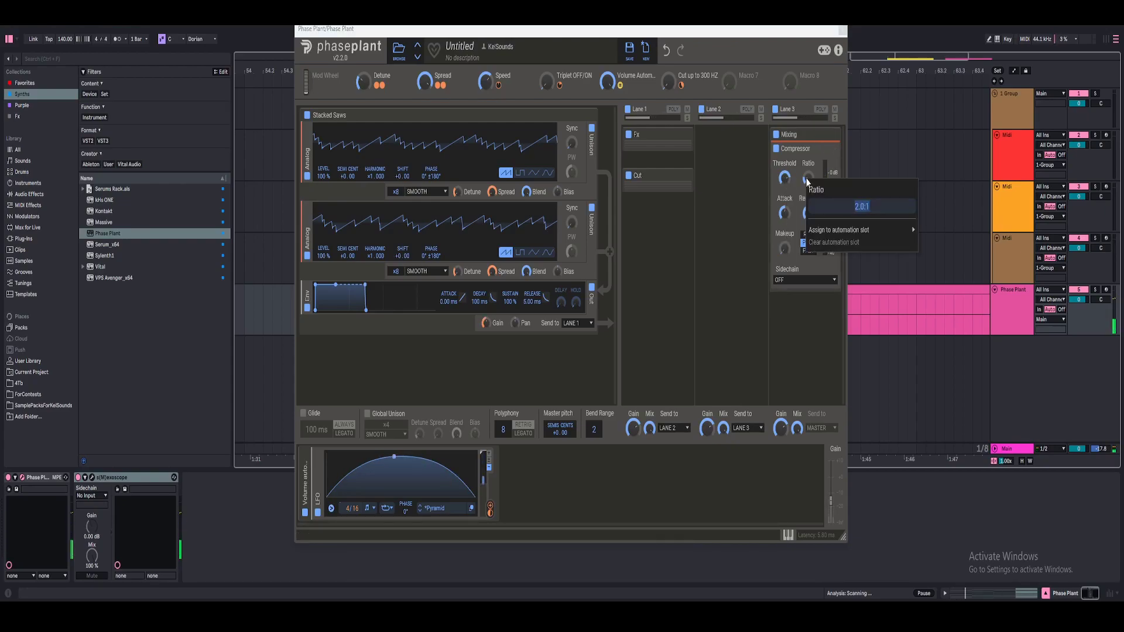
{"action": "left_click", "coordinate": [807, 166]}
{"action": "right_click", "coordinate": [807, 177]}
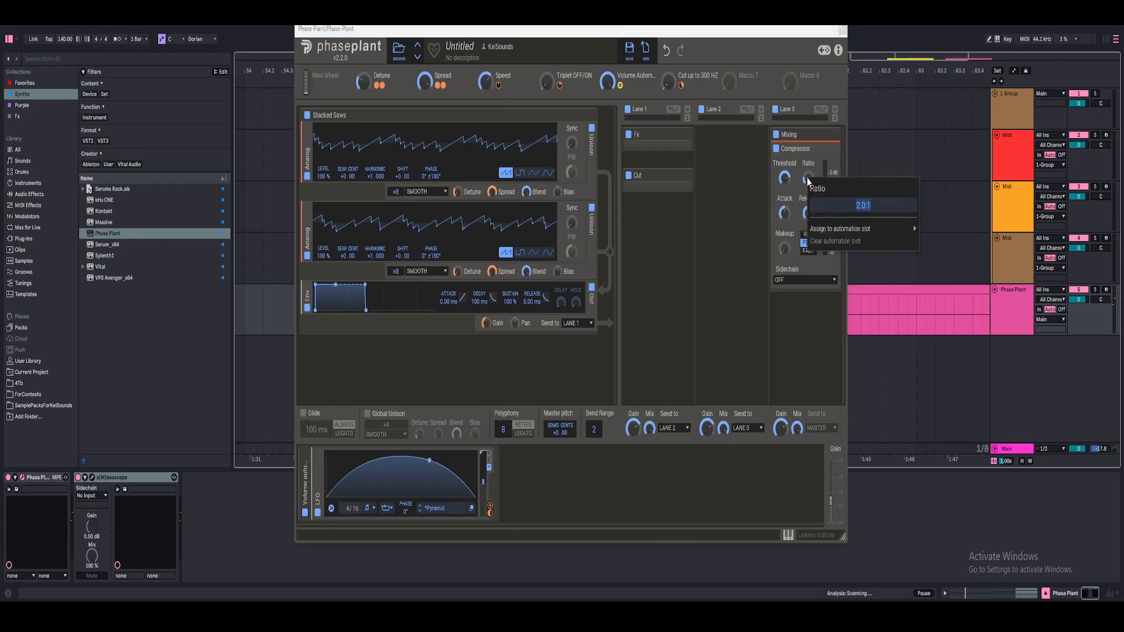
{"action": "type", "text": "4"}
{"action": "key", "text": "Return"}
Bypass the compressor and re-enable it during playback to compare the sound with and without it
{"action": "key", "text": "space"}
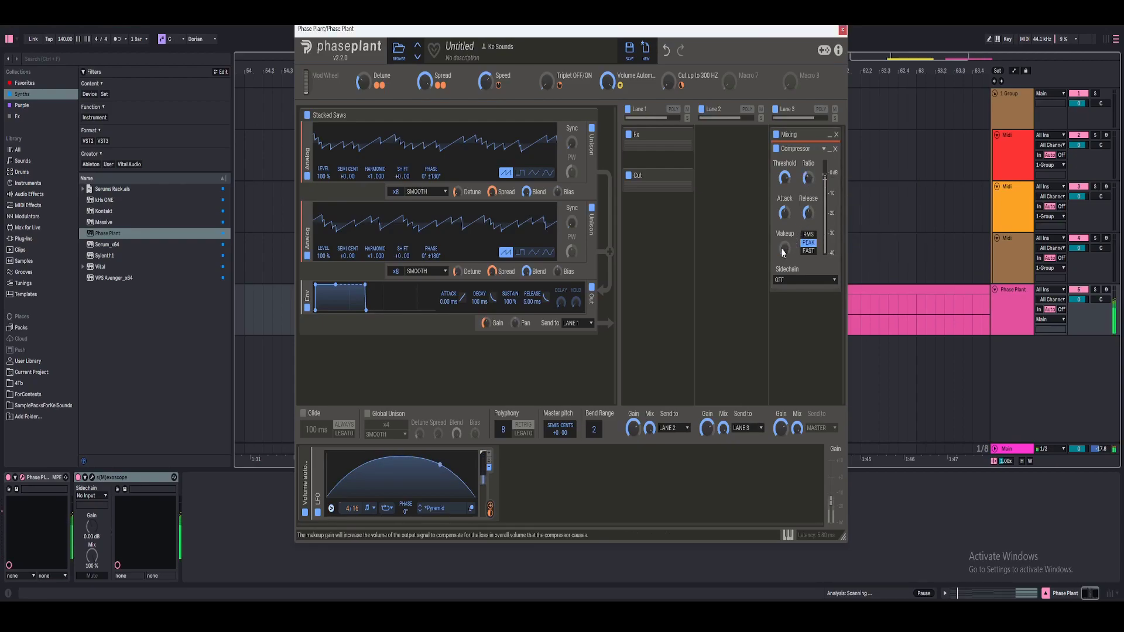
{"action": "left_click", "coordinate": [777, 149]}
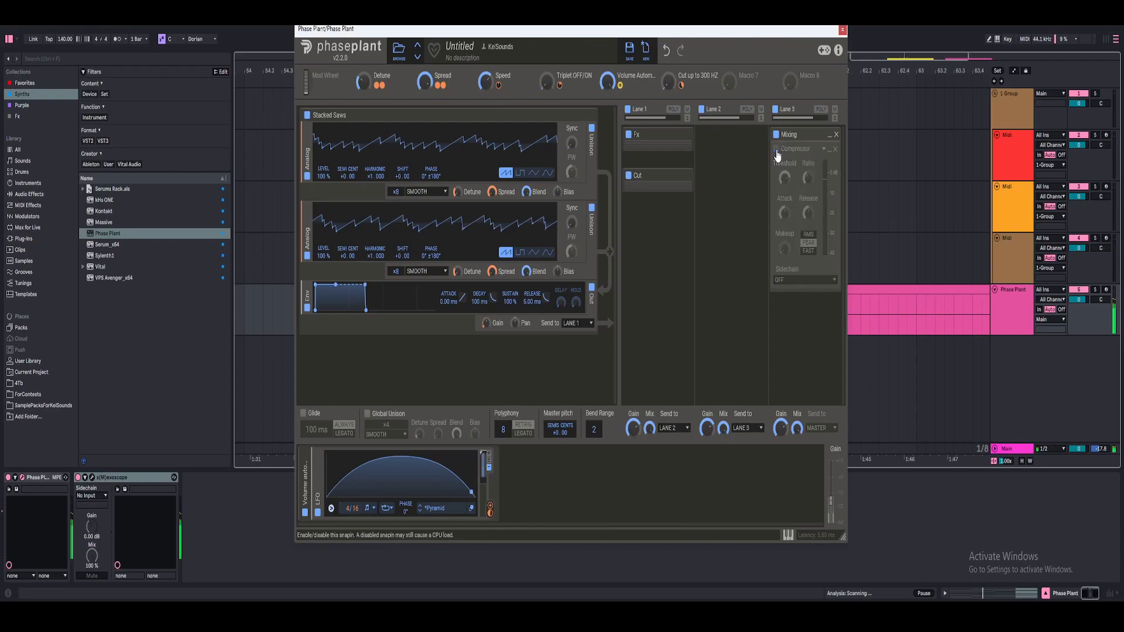
{"action": "left_click", "coordinate": [777, 149]}
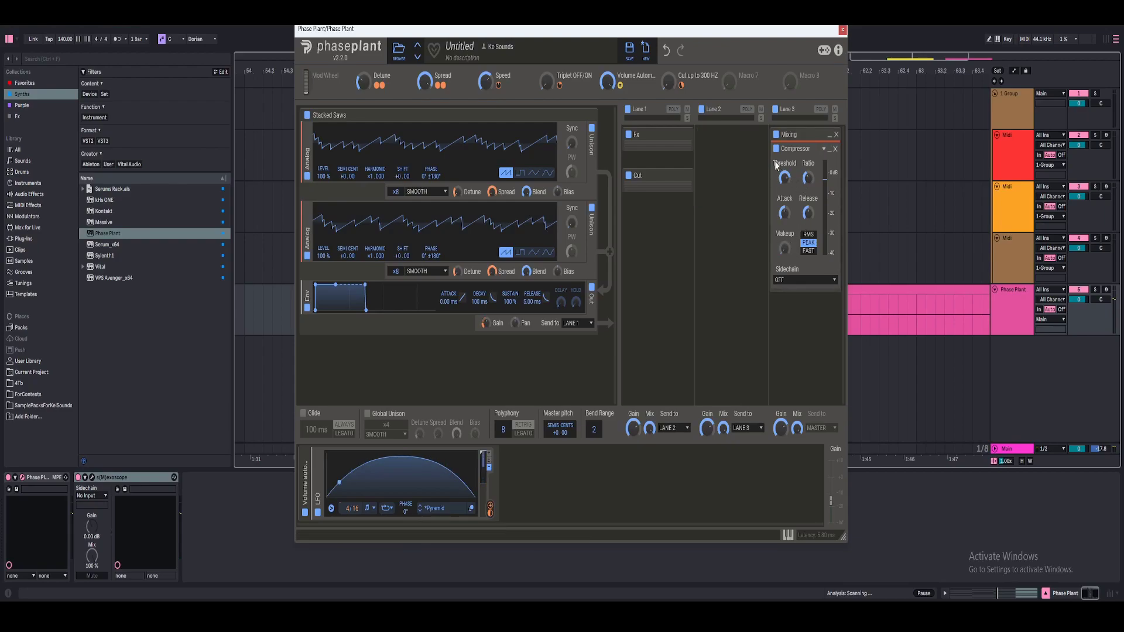
Raise the compressor's makeup gain to about 44% while listening
{"action": "left_click", "coordinate": [785, 253]}
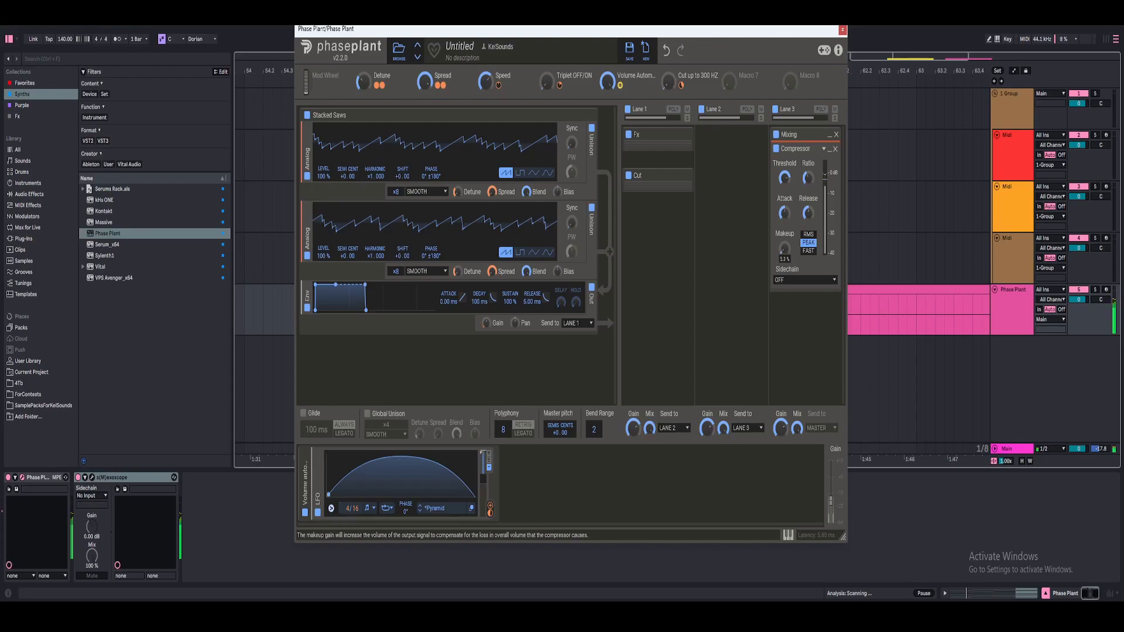
{"action": "left_click_drag", "start_coordinate": [786, 253], "coordinate": [785, 246]}
{"action": "left_click_drag", "start_coordinate": [785, 249], "coordinate": [785, 253]}
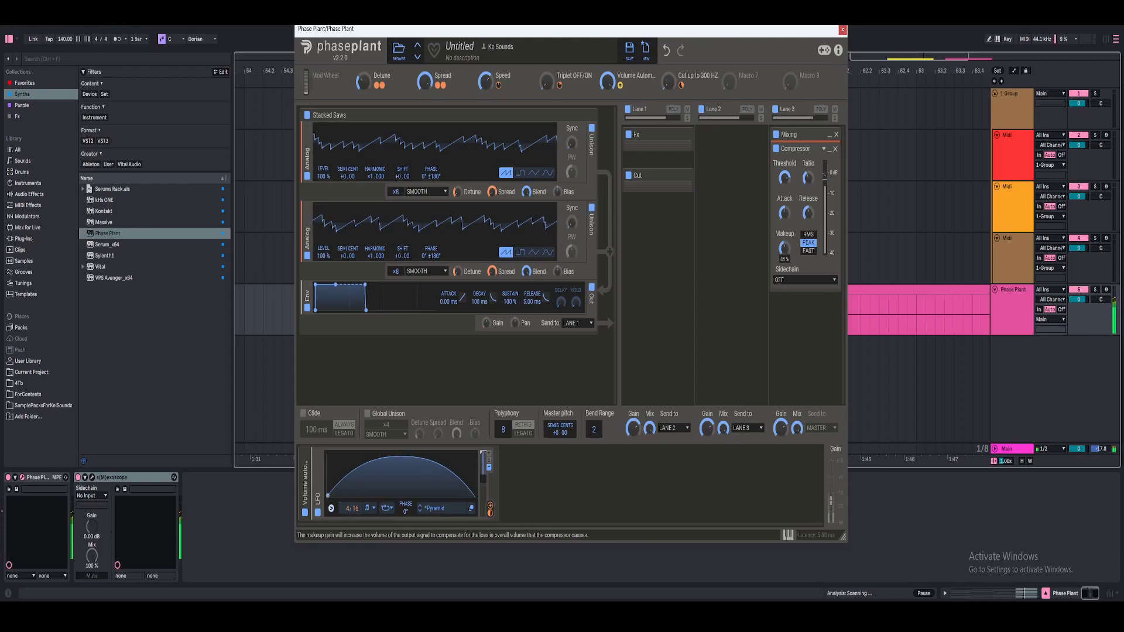
Set the compressor's ratio to 2:1 and reduce its makeup gain to about 38%
{"action": "right_click", "coordinate": [809, 178]}
{"action": "type", "text": "2"}
{"action": "key", "text": "Return"}
{"action": "left_click_drag", "start_coordinate": [784, 248], "coordinate": [784, 275]}
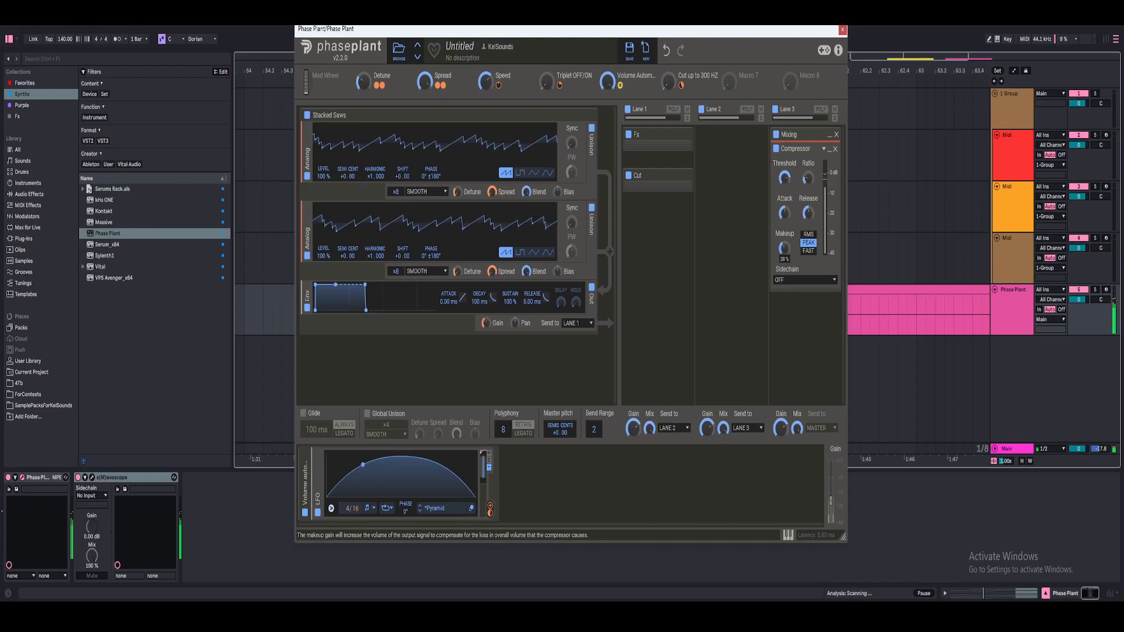
{"action": "left_click_drag", "start_coordinate": [785, 248], "coordinate": [785, 251]}
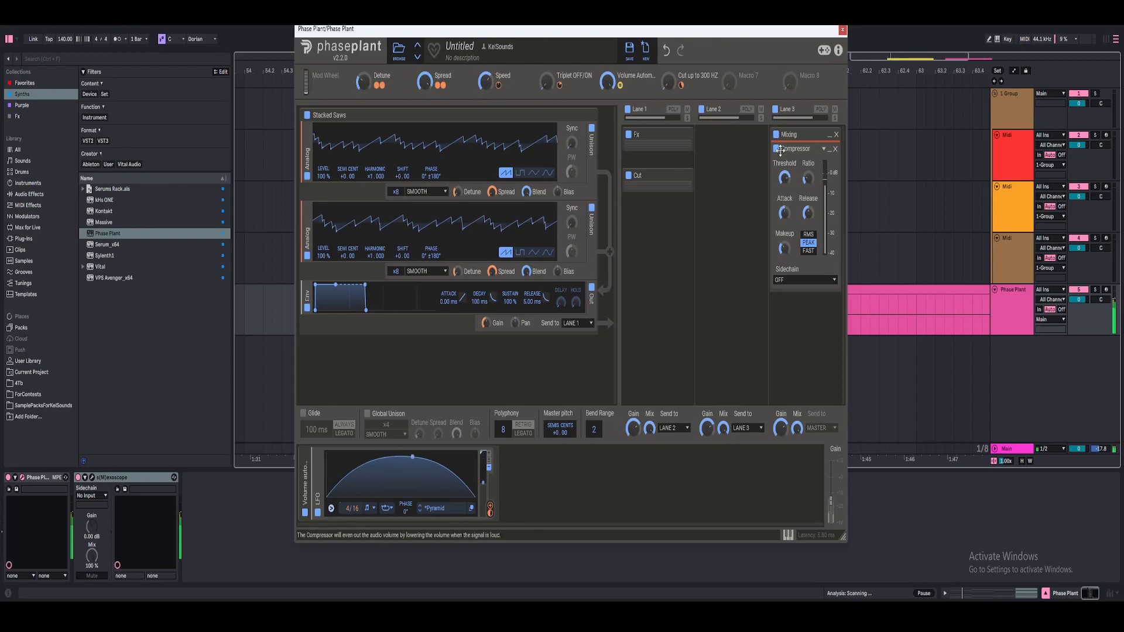
Collapse the Compressor, add a Slice EQ below it in the Mixing group and start playback
{"action": "left_click", "coordinate": [831, 150]}
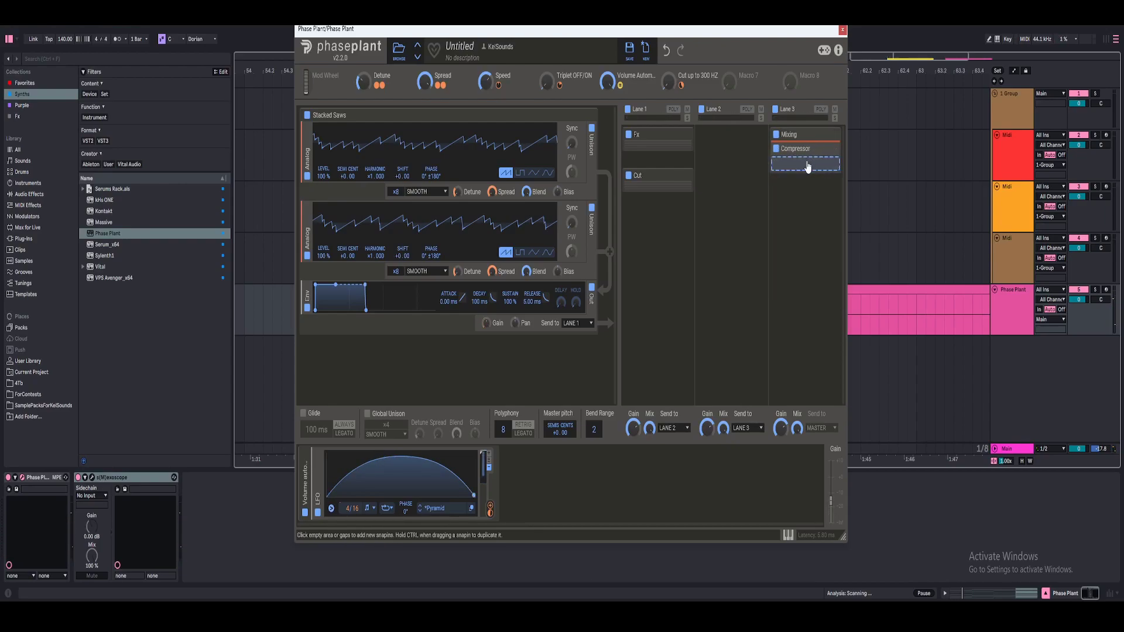
{"action": "left_click", "coordinate": [807, 168]}
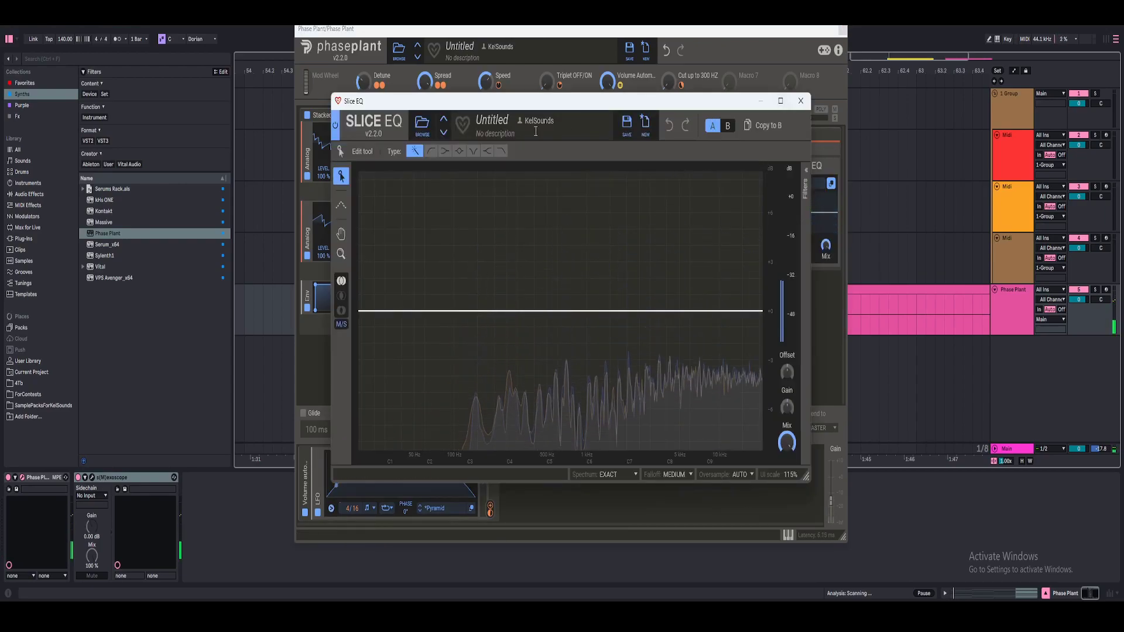
{"action": "key", "text": "space"}
Add a gentle peak boost at about 6.30 kHz in Slice EQ, widen it with a lower Q, and close the editor
{"action": "left_click", "coordinate": [459, 151]}
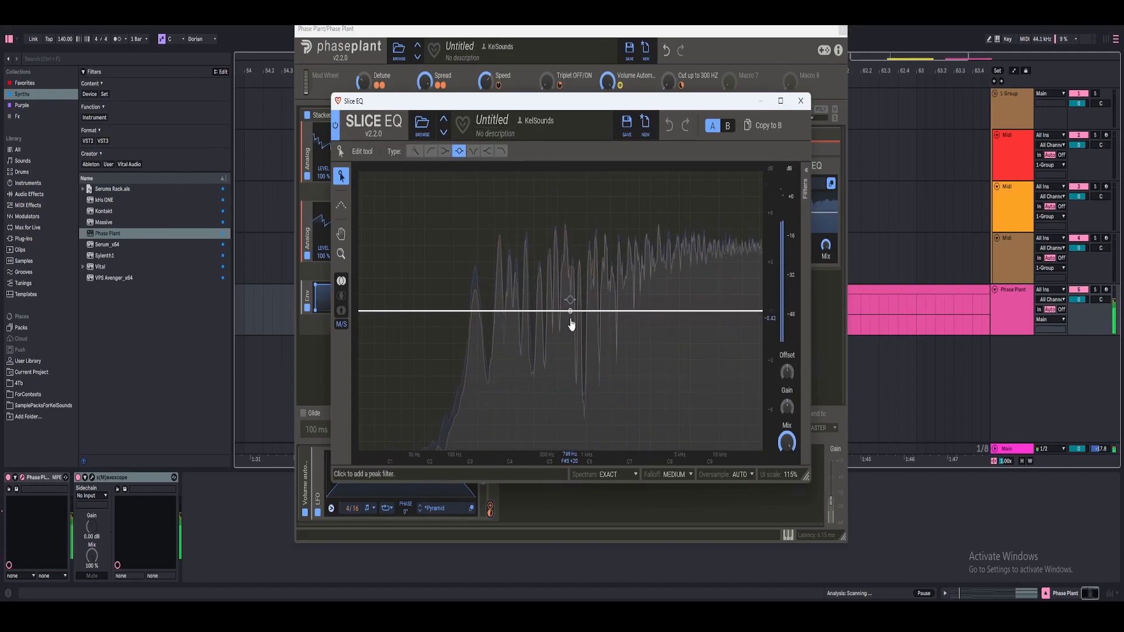
{"action": "left_click_drag", "start_coordinate": [604, 321], "coordinate": [695, 292]}
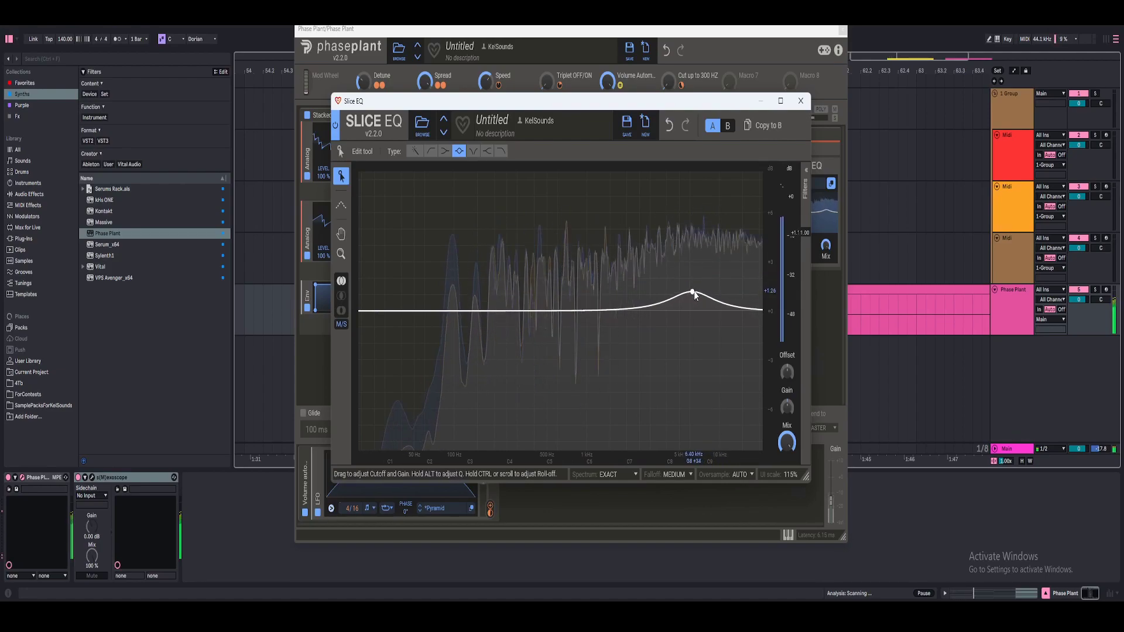
{"action": "left_click", "coordinate": [804, 186]}
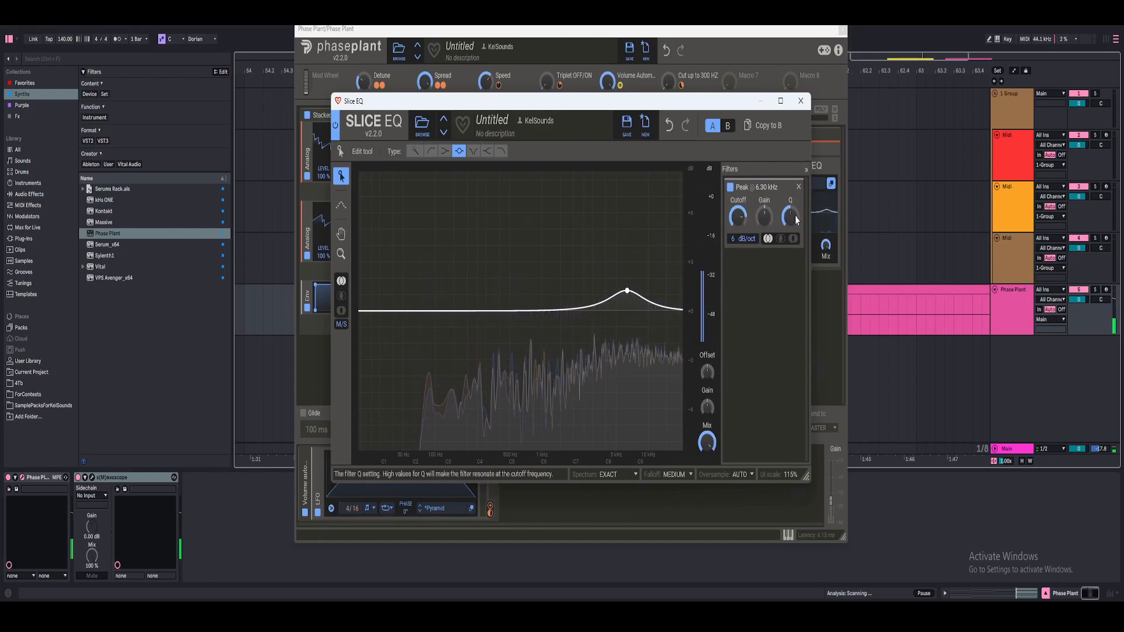
{"action": "left_click_drag", "start_coordinate": [790, 217], "coordinate": [764, 223]}
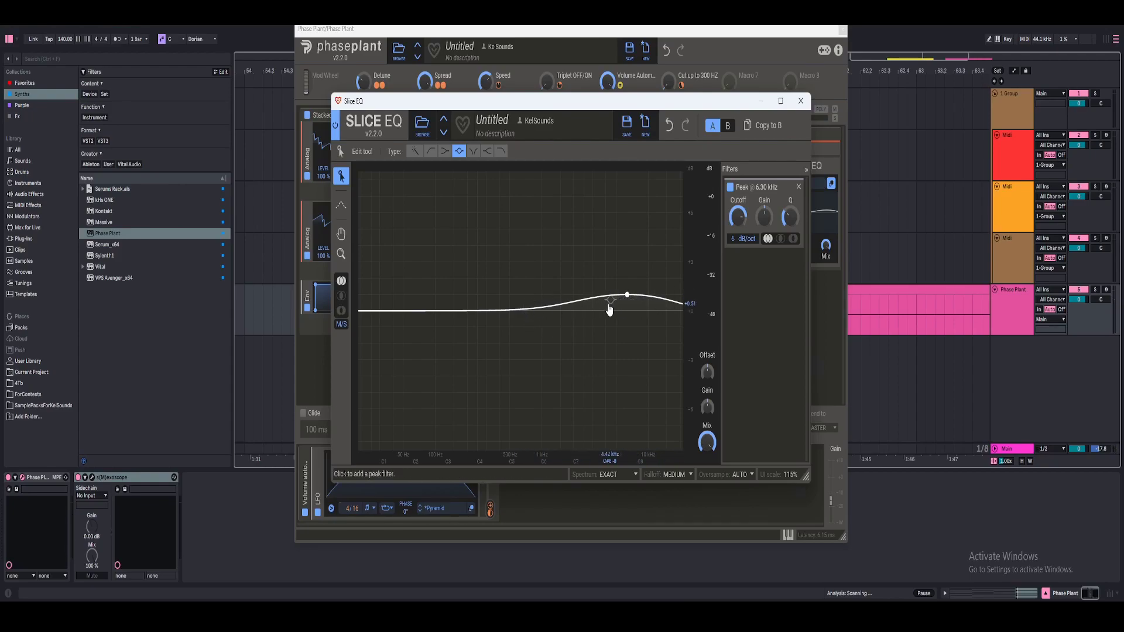
{"action": "left_click", "coordinate": [800, 101]}
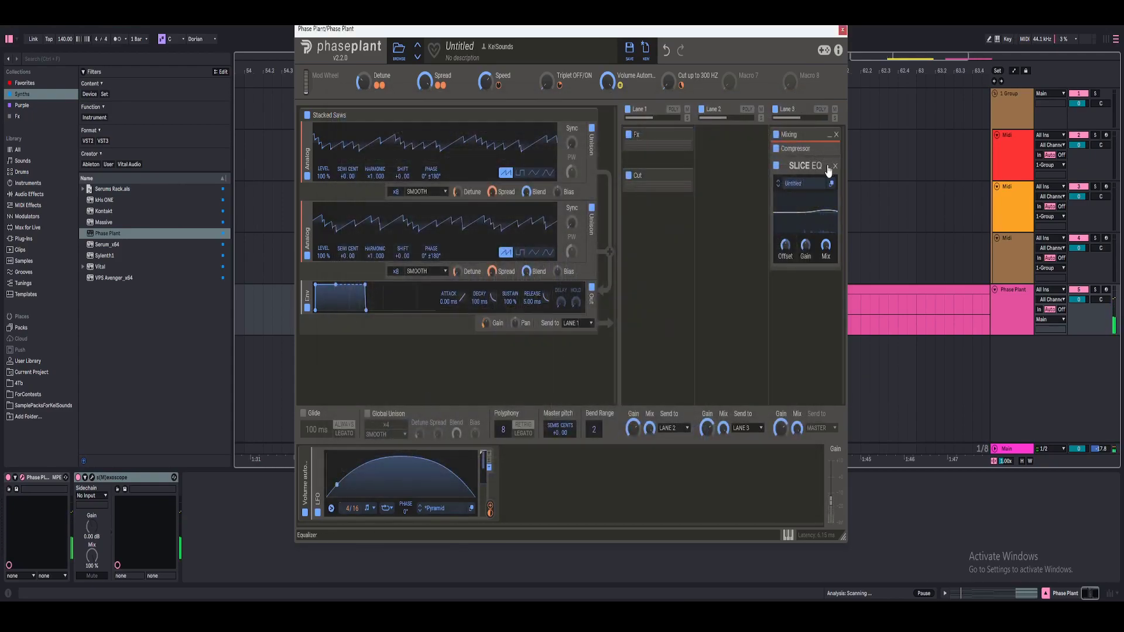
Collapse the Slice EQ and add a Limiter below it in the Mixing group
{"action": "left_click", "coordinate": [829, 168]}
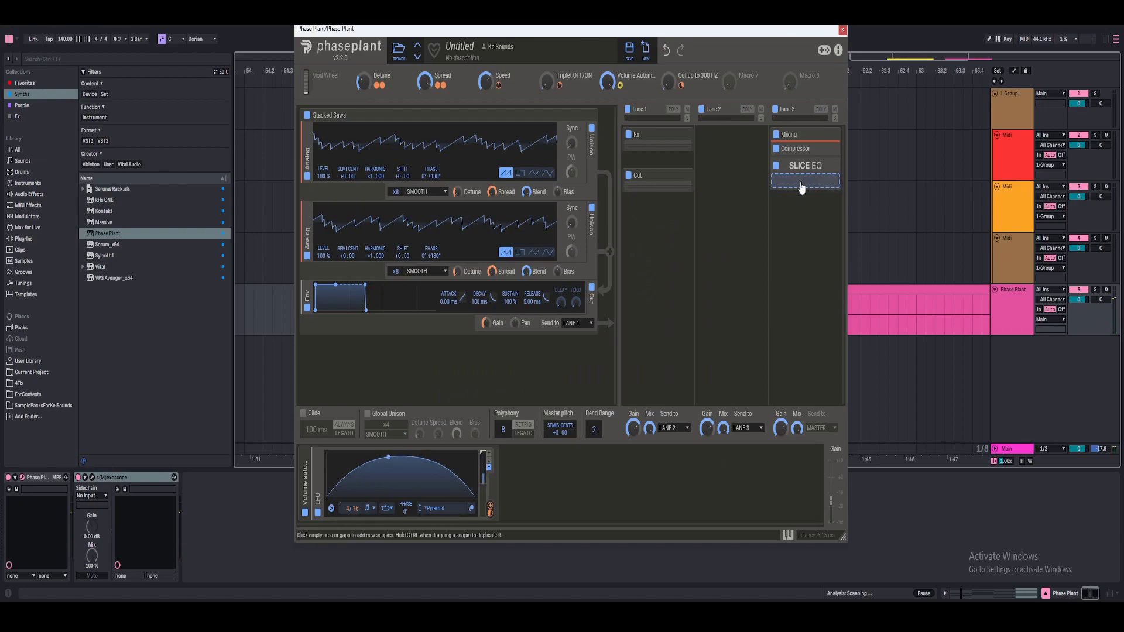
{"action": "left_click", "coordinate": [802, 185]}
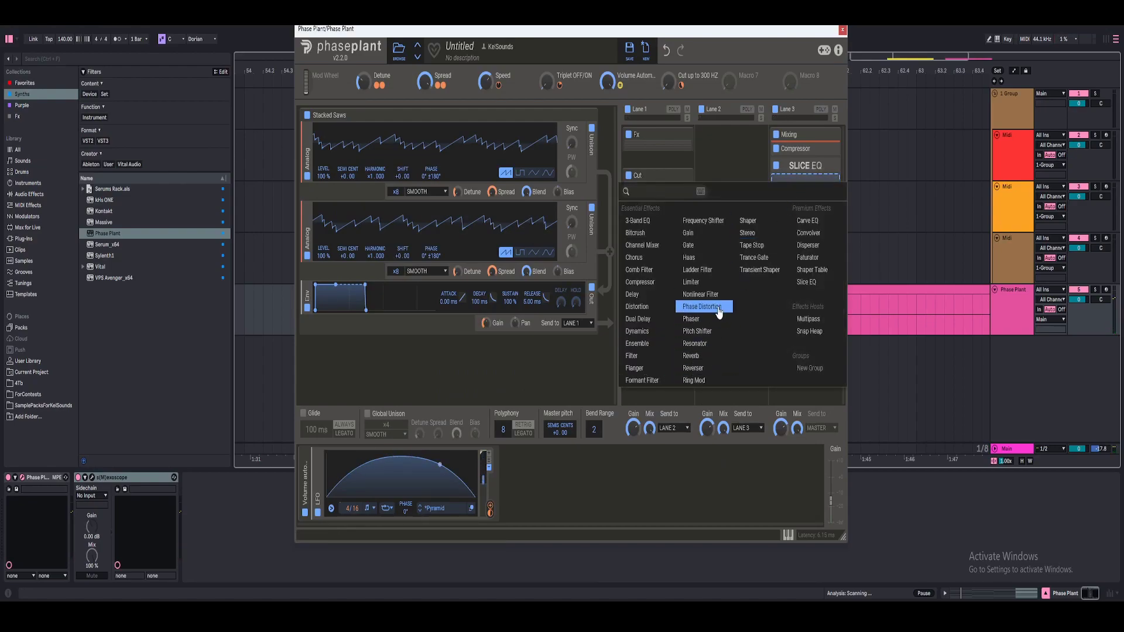
{"action": "left_click", "coordinate": [692, 282]}
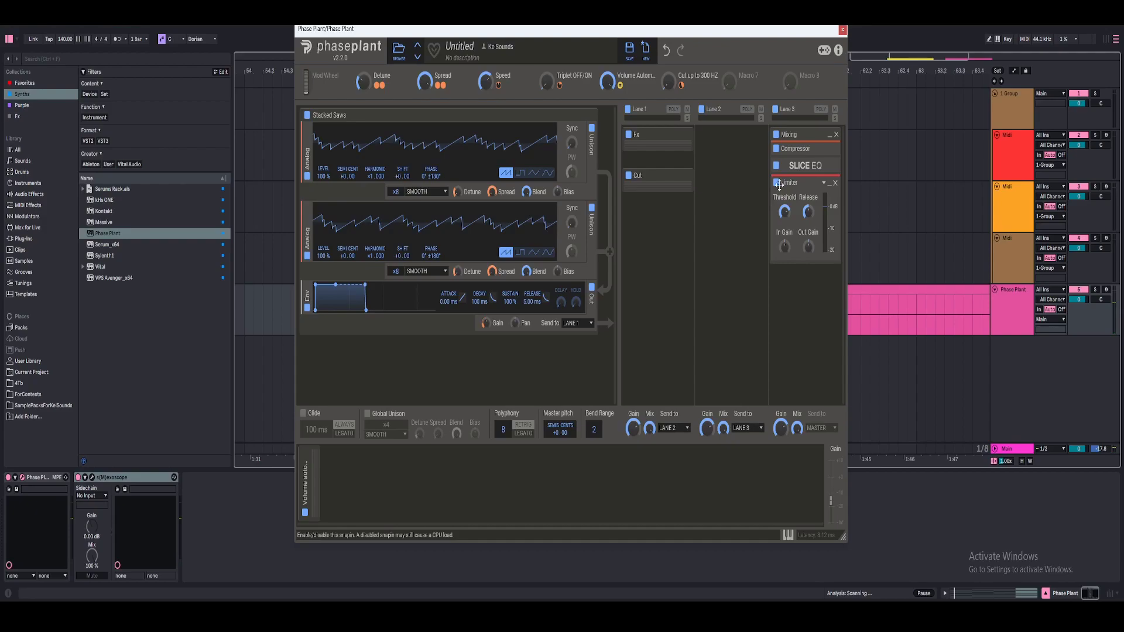
Lower the Limiter's input gain to -4 dB
{"action": "left_click", "coordinate": [786, 249]}
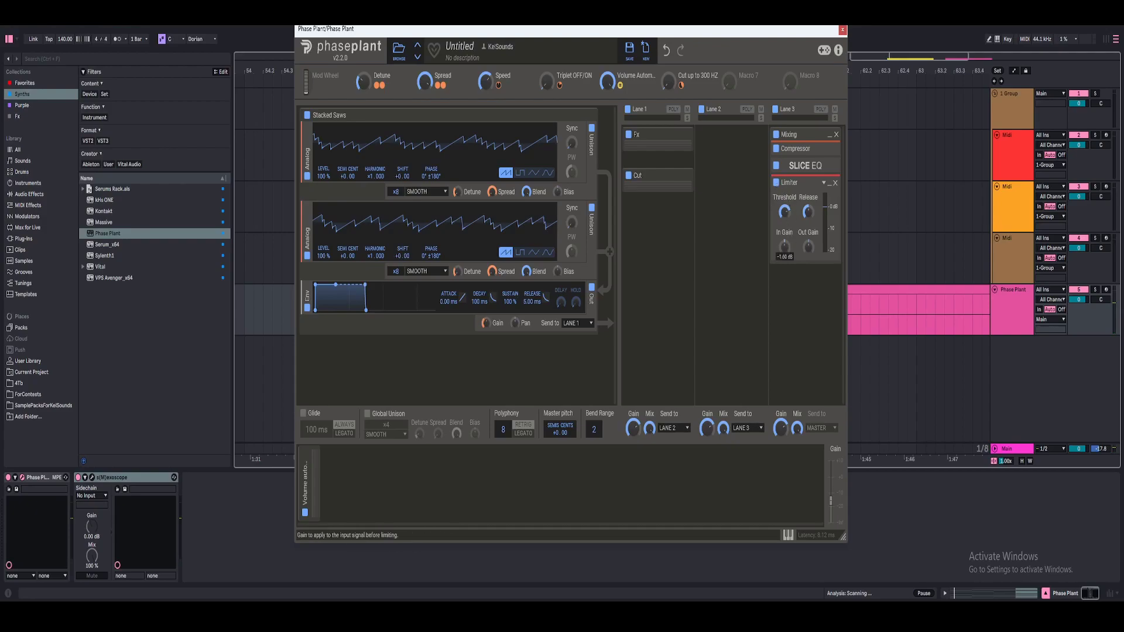
{"action": "left_click_drag", "start_coordinate": [785, 247], "coordinate": [785, 258]}
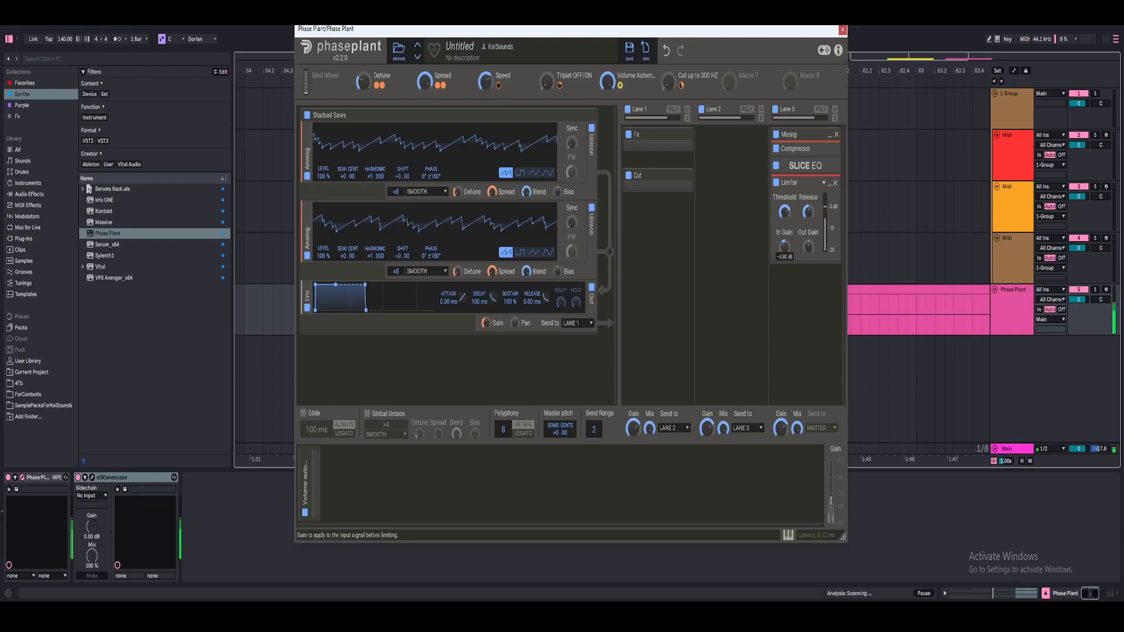
{"action": "right_click", "coordinate": [785, 249]}
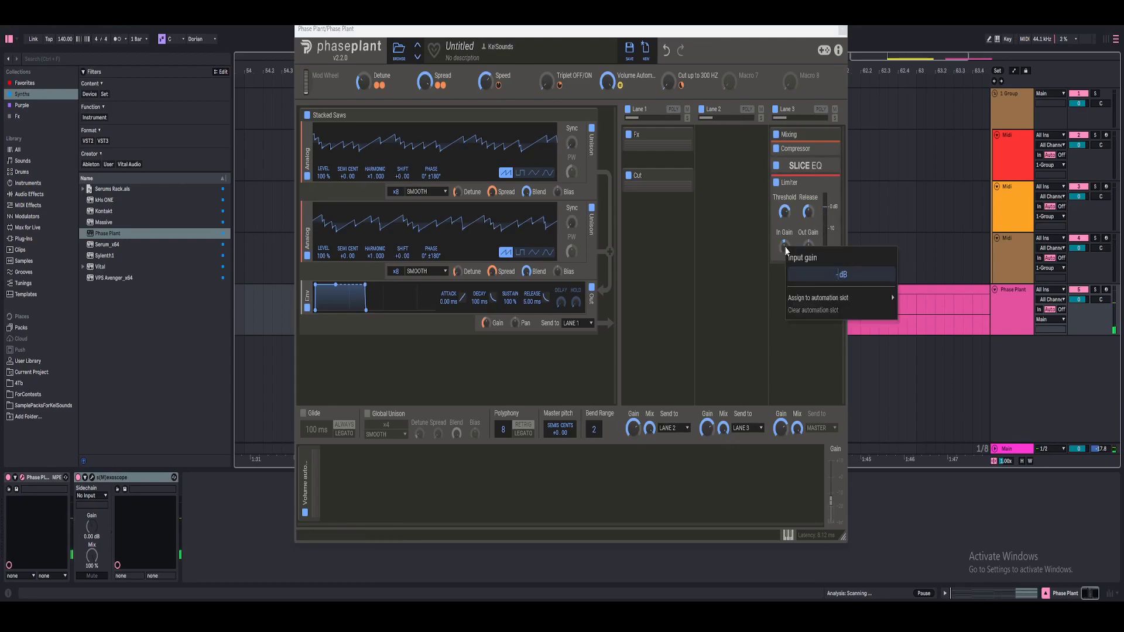
{"action": "key", "text": "Return"}
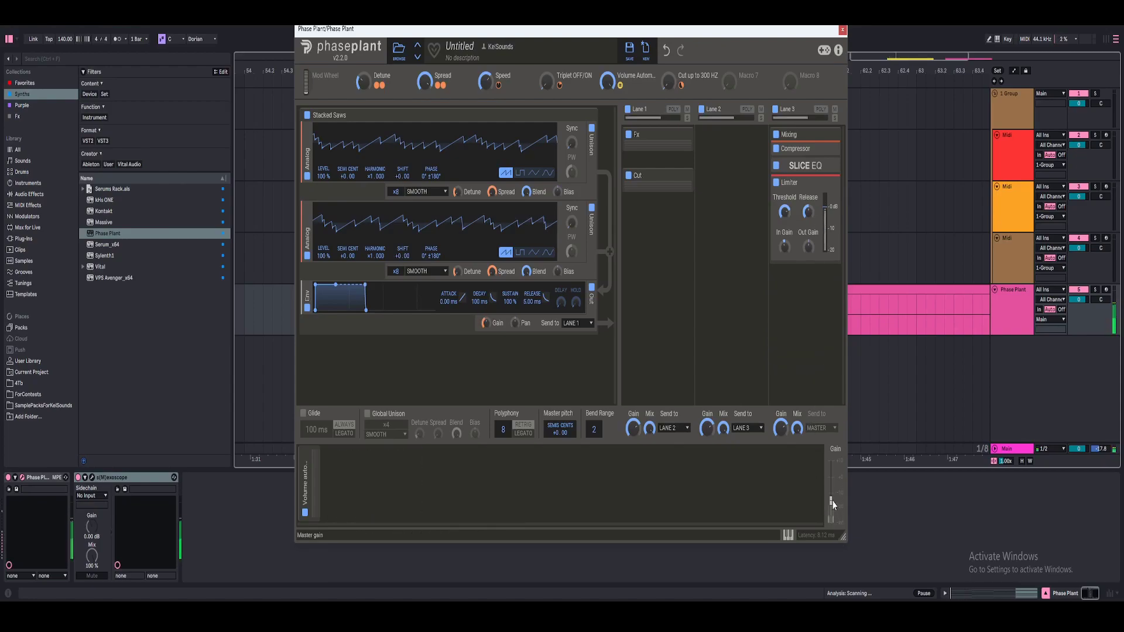
Raise the synth's master gain slightly to balance the limited output and collapse the Mixing group
{"action": "left_click_drag", "start_coordinate": [832, 500], "coordinate": [832, 494]}
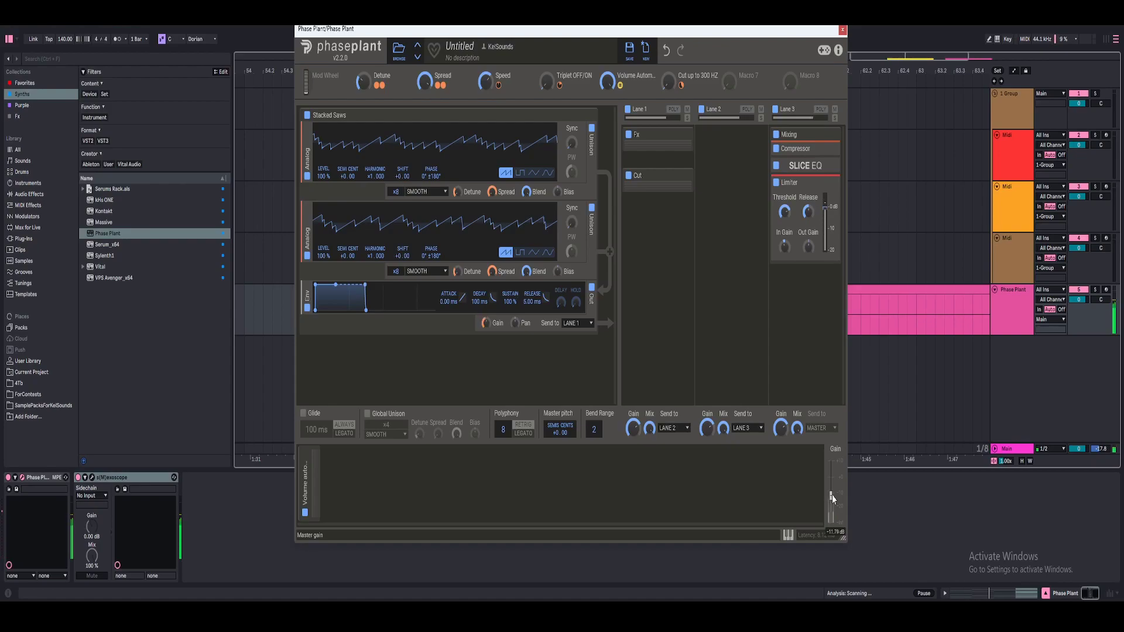
{"action": "right_click", "coordinate": [782, 248]}
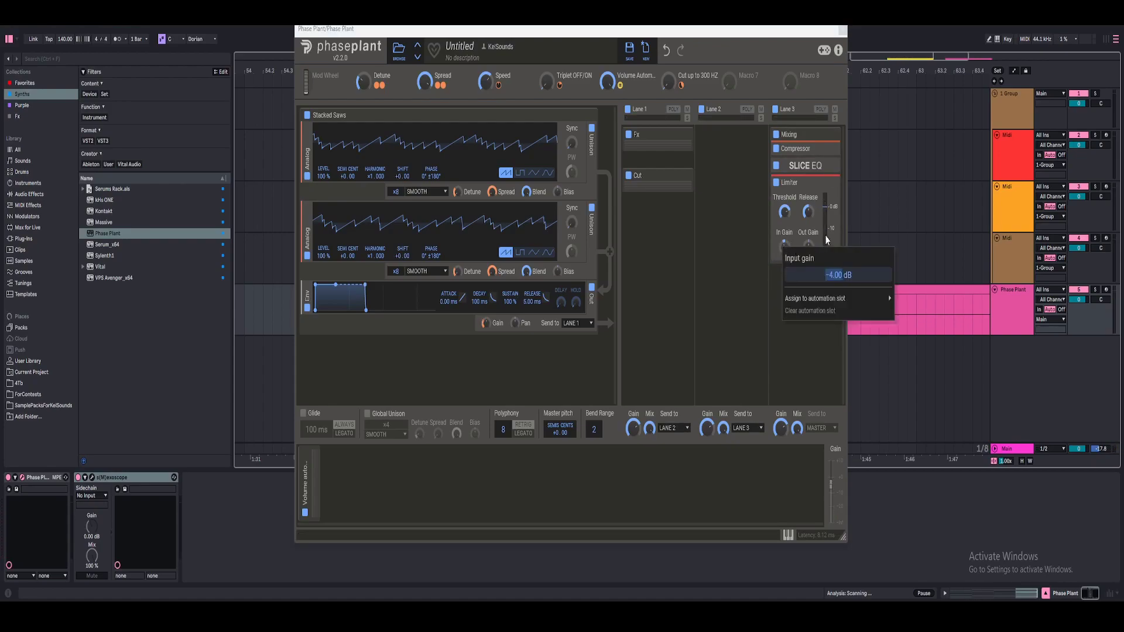
{"action": "left_click", "coordinate": [807, 231]}
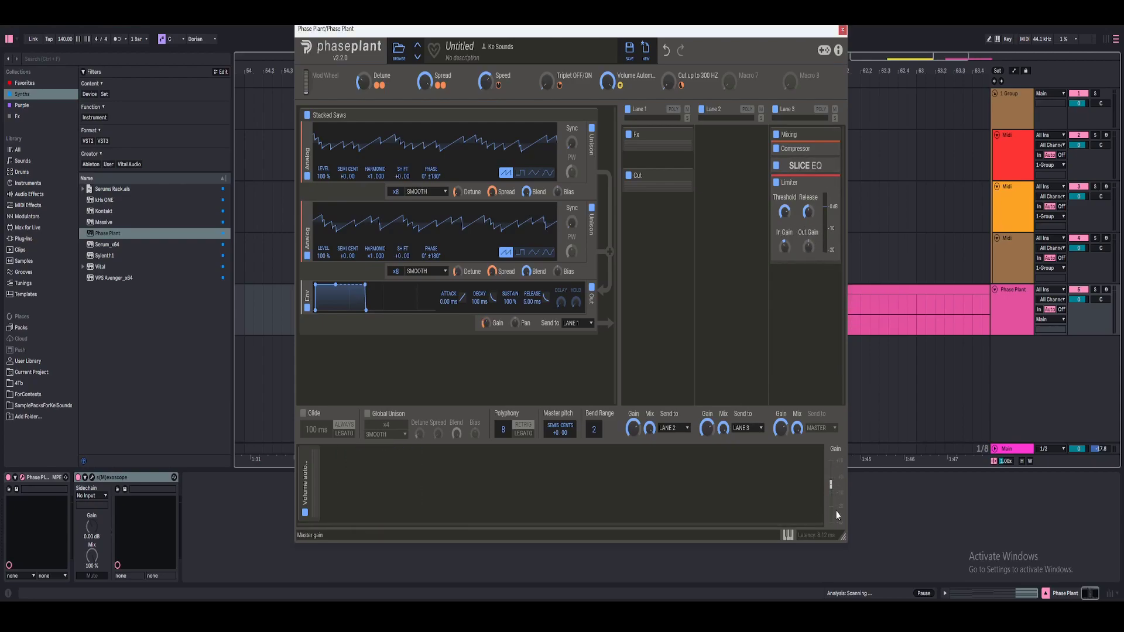
{"action": "left_click", "coordinate": [831, 486]}
{"action": "left_click_drag", "start_coordinate": [831, 488], "coordinate": [832, 488]}
{"action": "double_click", "coordinate": [807, 130]}
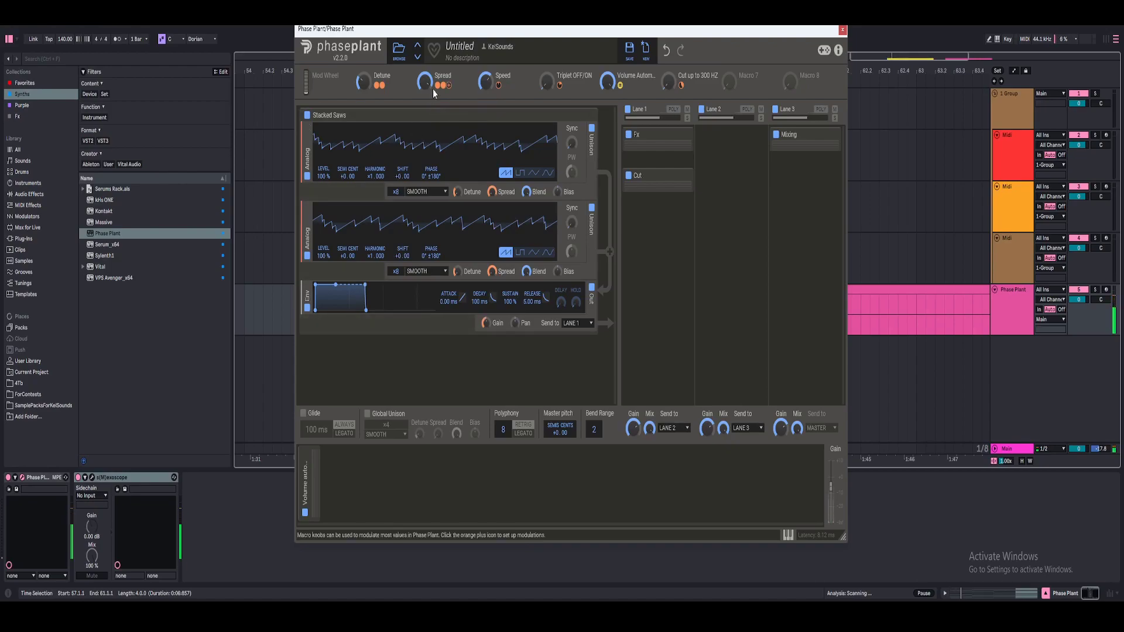